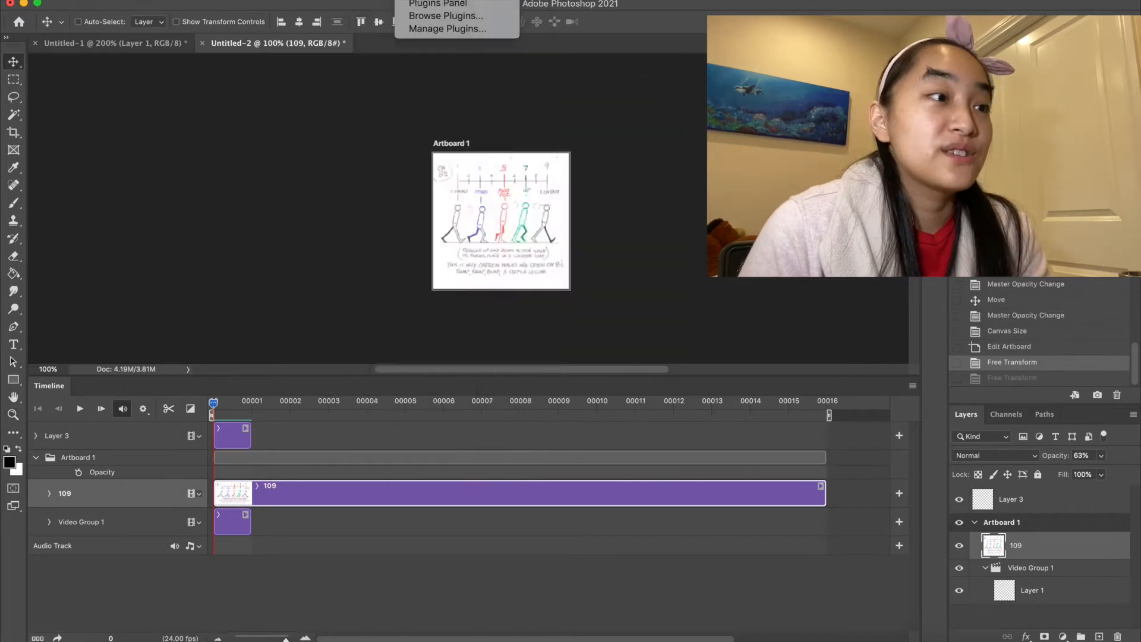
# Step: Add a vertical guide at position 200 through the middle of Artboard 1
pyautogui.moveTo(375, 1)
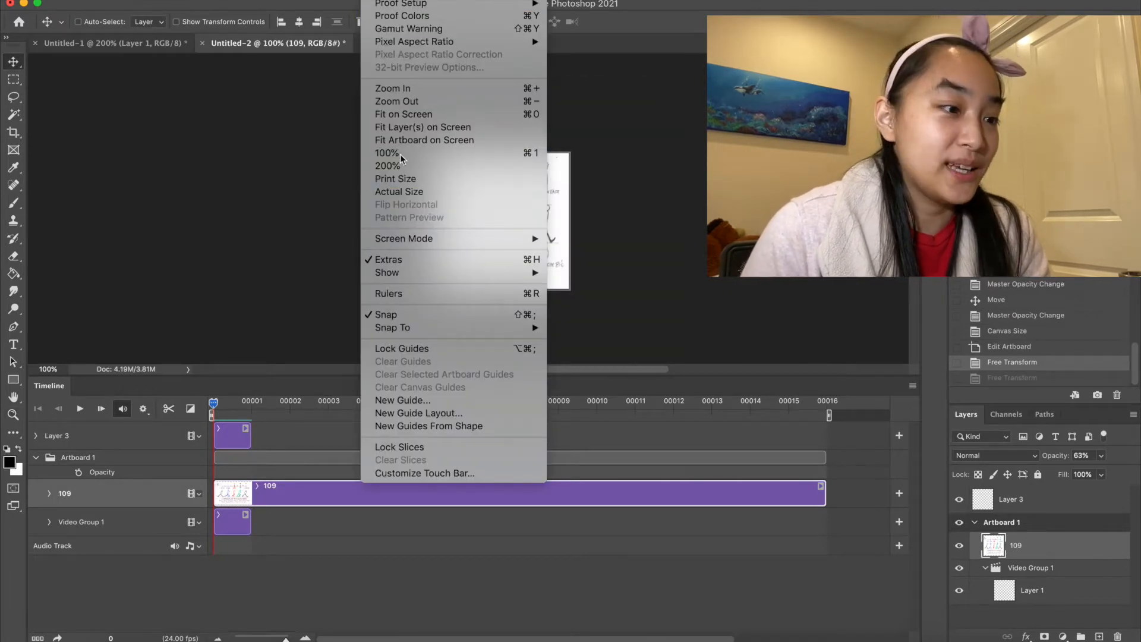
pyautogui.click(425, 401)
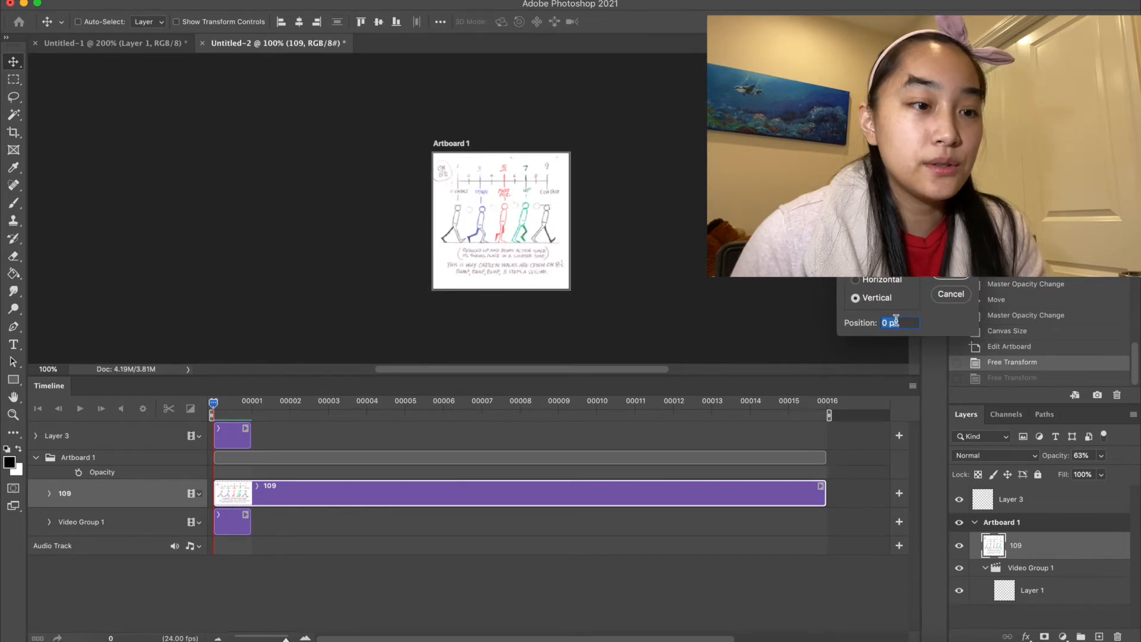
pyautogui.write('200')
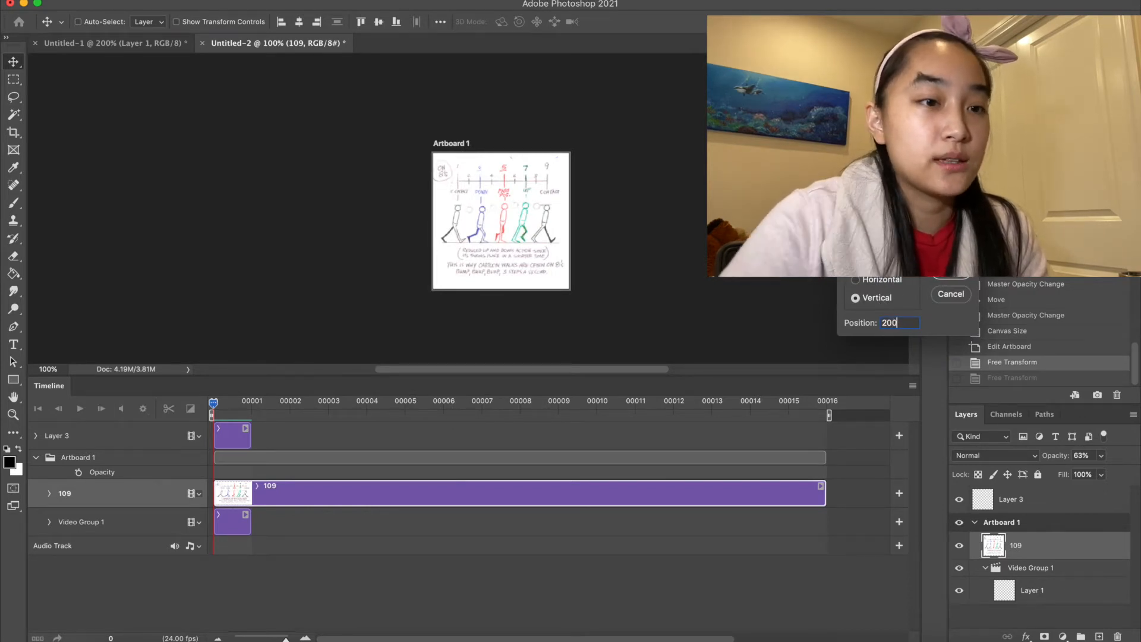
pyautogui.click(950, 277)
# Step: Scale reference layer 109 up to about 318% and position the first contact-pose figure inside Artboard 1
pyautogui.press('z')
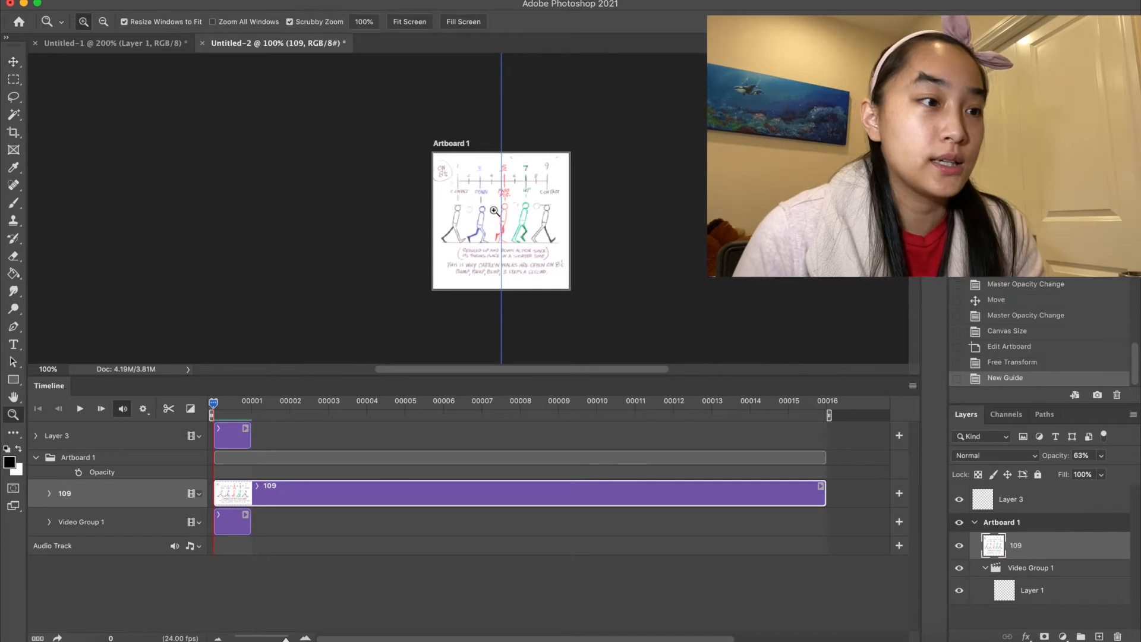
pyautogui.click(507, 286)
pyautogui.keyDown('alt'); pyautogui.click(511, 291); pyautogui.keyUp('alt')
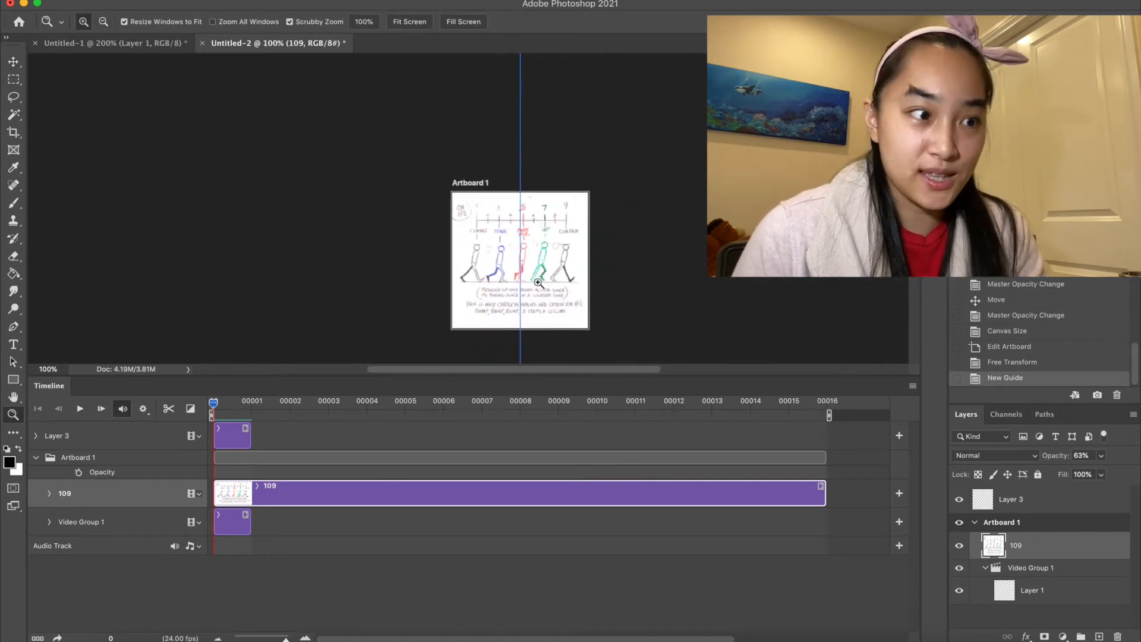
pyautogui.press('v')
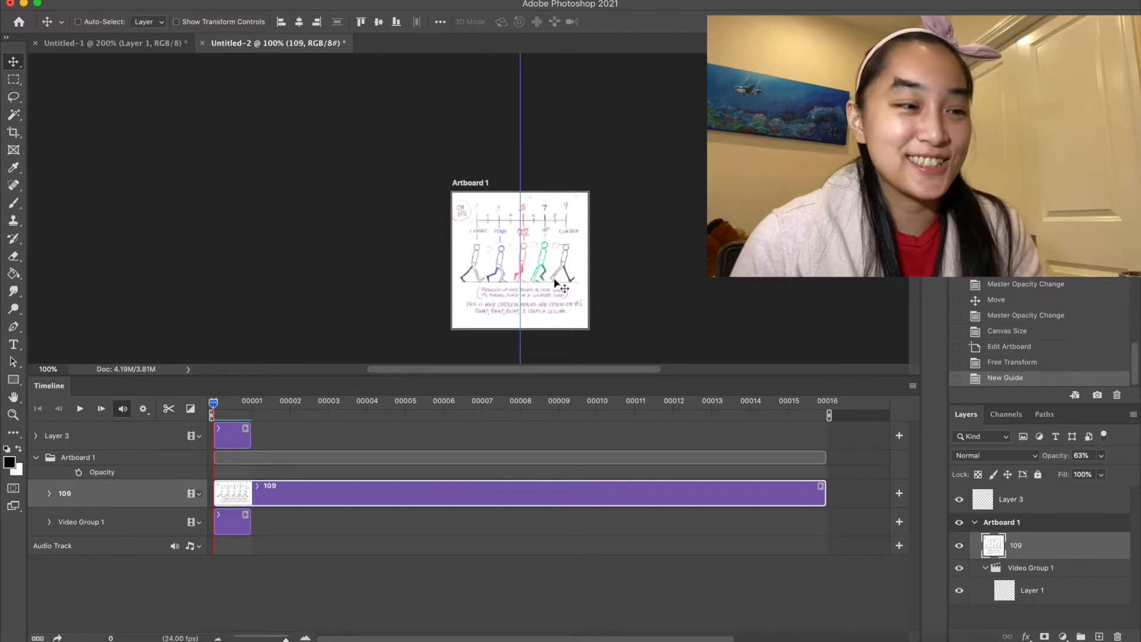
pyautogui.press('super+t')
pyautogui.moveTo(571, 278); pyautogui.dragTo(819, 64)
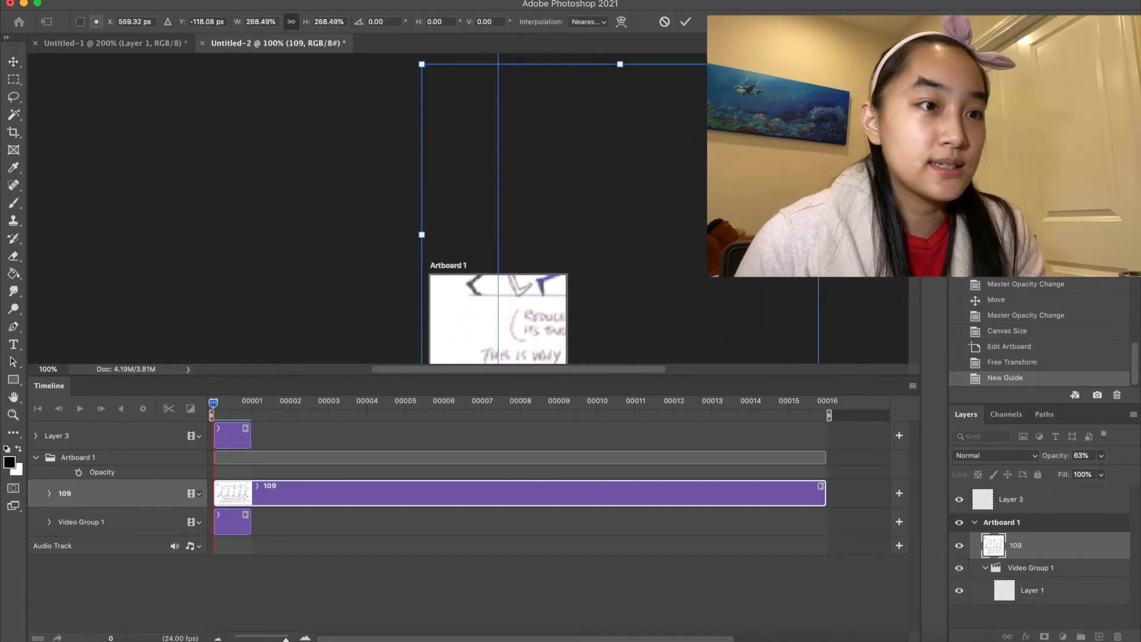
pyautogui.moveTo(570, 322); pyautogui.dragTo(614, 171)
pyautogui.moveTo(684, 150); pyautogui.dragTo(653, 261)
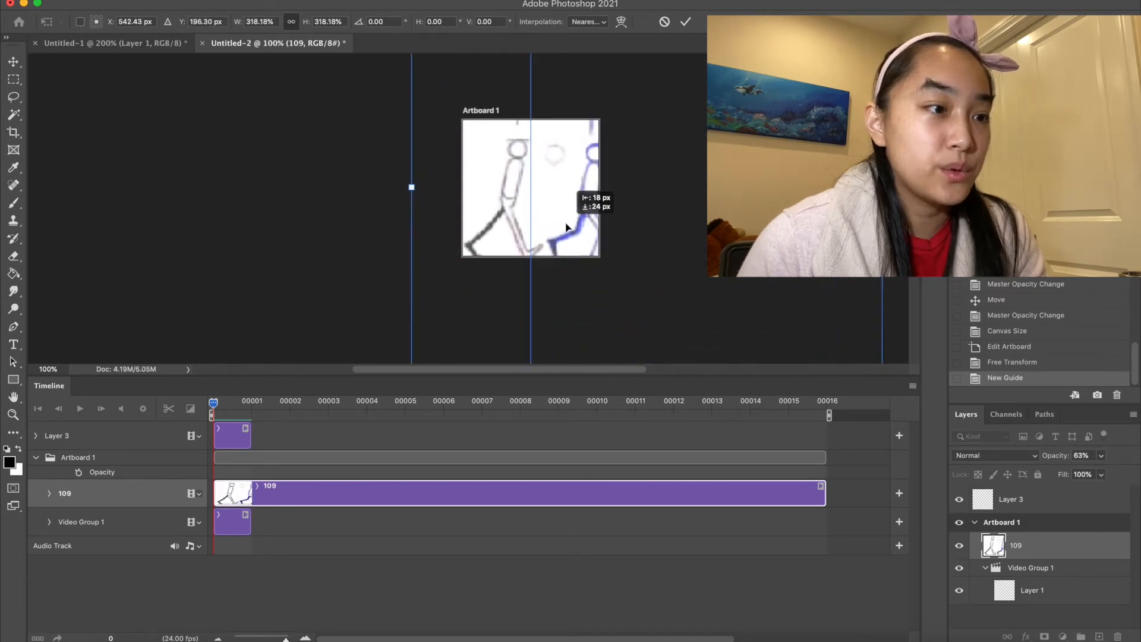
pyautogui.moveTo(569, 228); pyautogui.dragTo(569, 223)
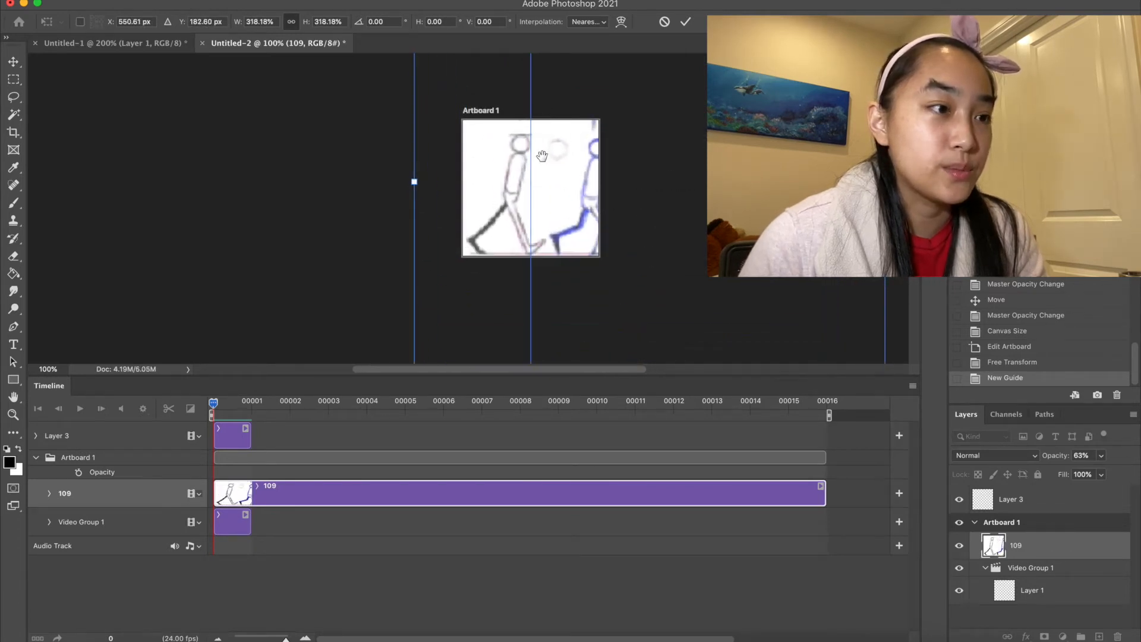
# Step: Scale layer 109 up to about 332% and again by about 103%, fitting the first figure inside the artboard
pyautogui.moveTo(542, 155); pyautogui.dragTo(547, 232)
pyautogui.moveTo(440, 216); pyautogui.dragTo(421, 197)
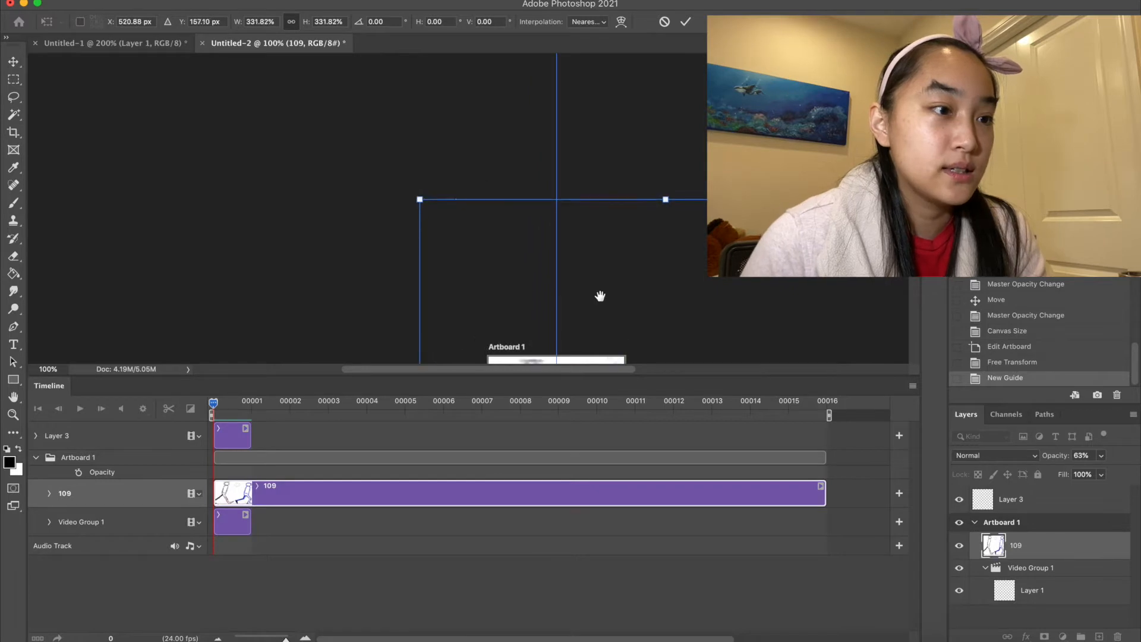
pyautogui.moveTo(601, 296); pyautogui.dragTo(576, 79)
pyautogui.moveTo(517, 217); pyautogui.dragTo(540, 225)
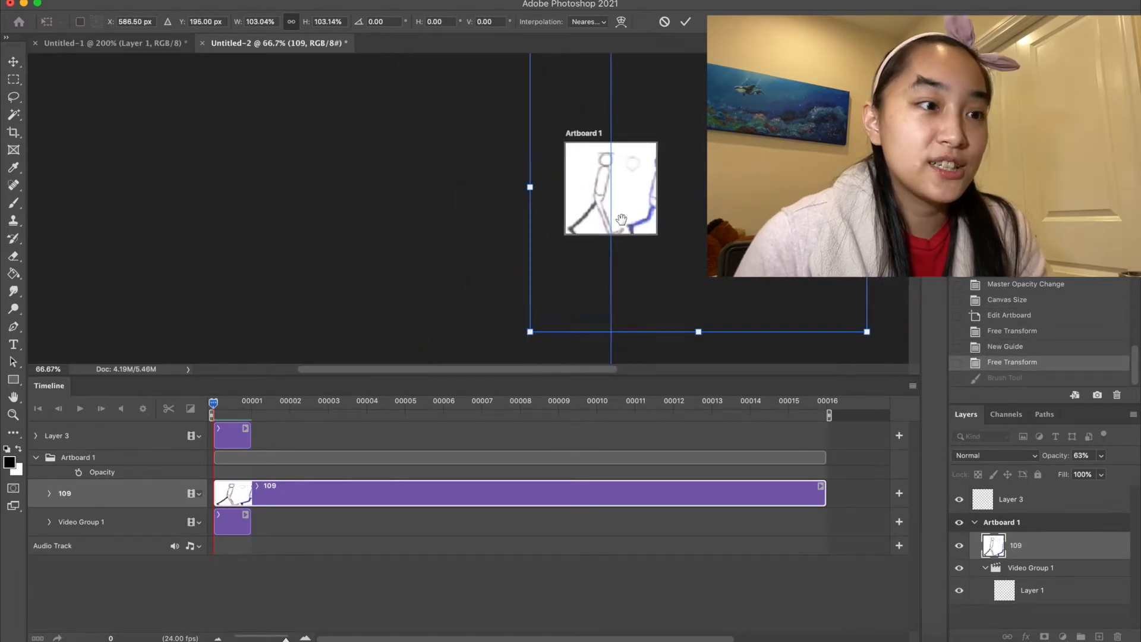
pyautogui.scroll(1, 617, 282)
pyautogui.moveTo(617, 282); pyautogui.dragTo(624, 166)
pyautogui.press('Return')
pyautogui.press('z')
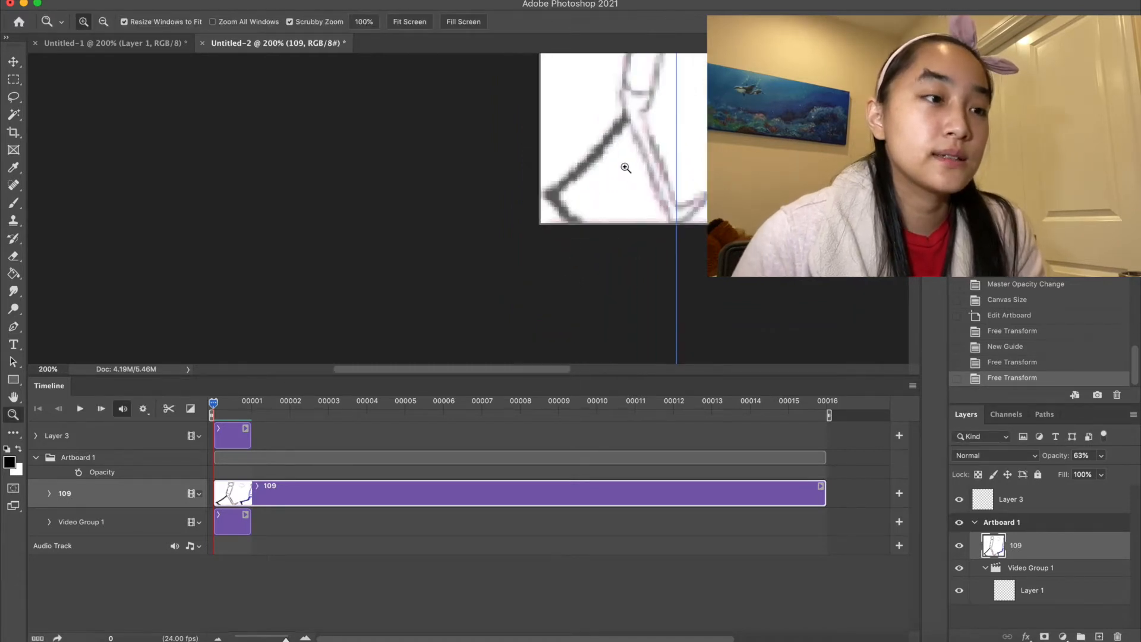
pyautogui.press('b')
pyautogui.moveTo(503, 198); pyautogui.dragTo(502, 209)
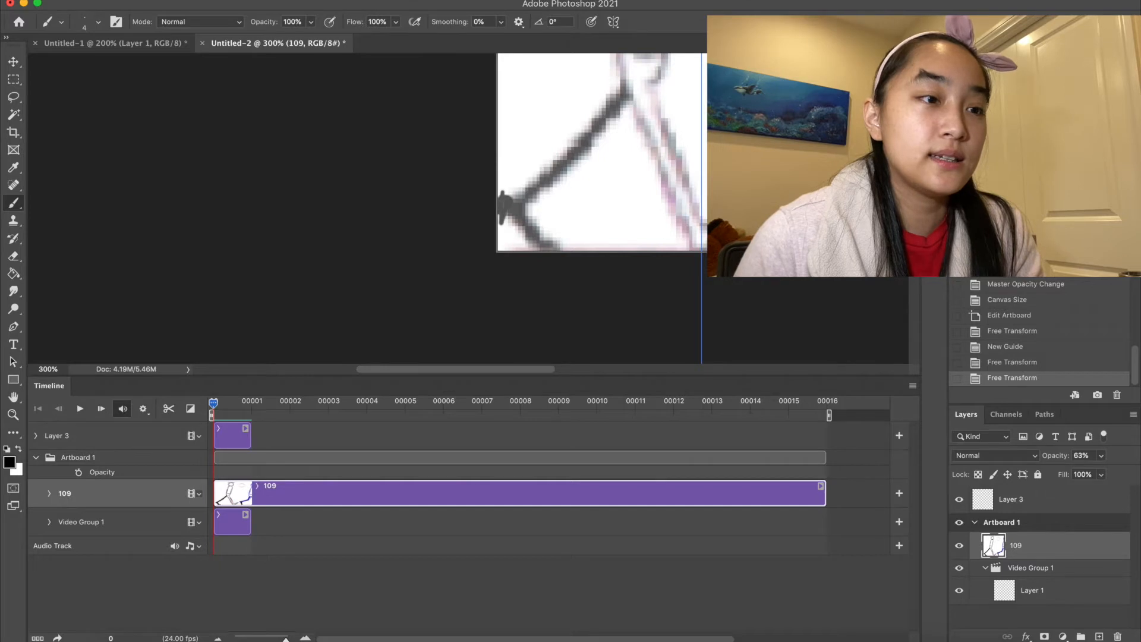
pyautogui.press('super+z')
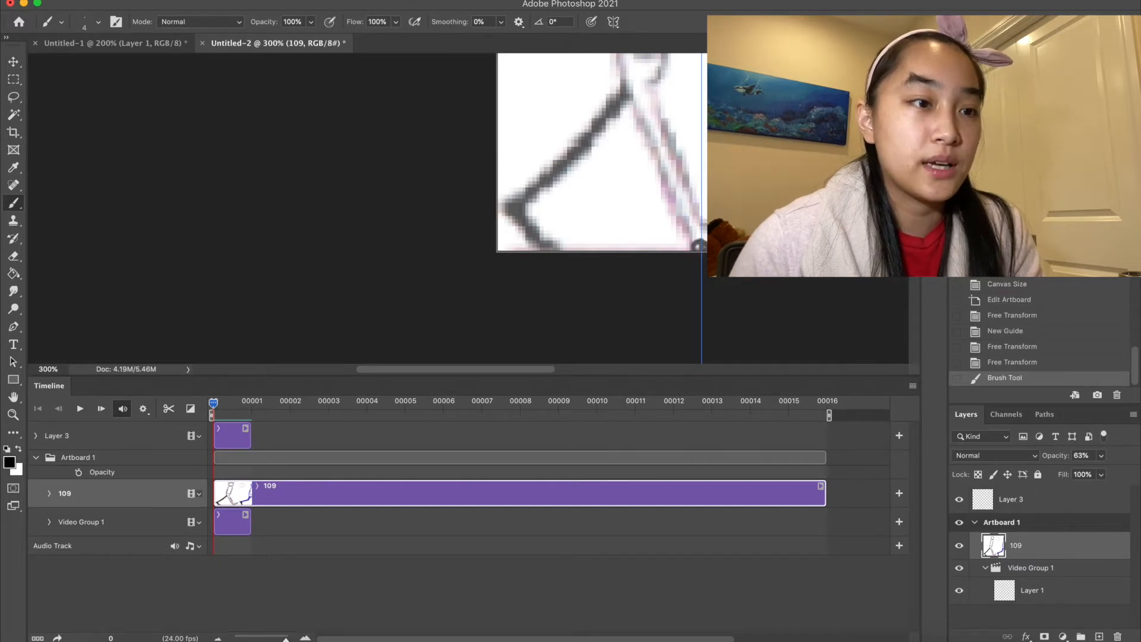
# Step: Move layer 109 so the first walking figure is centred on the vertical guide
pyautogui.press('super+minus')
pyautogui.moveTo(562, 185); pyautogui.dragTo(519, 184)
pyautogui.moveTo(720, 202); pyautogui.dragTo(531, 176)
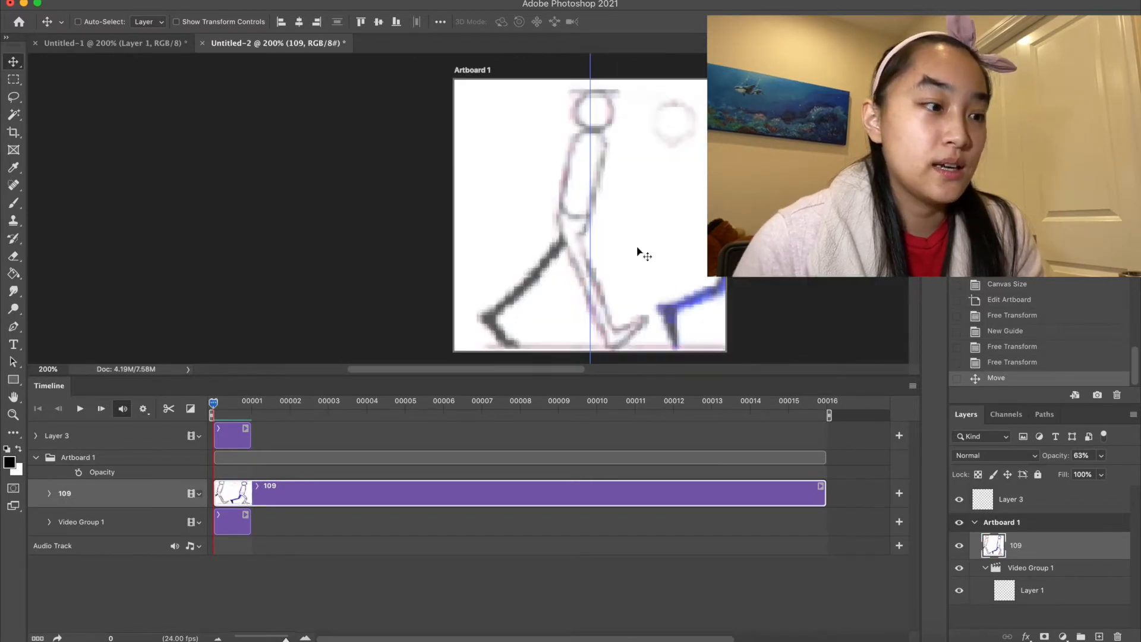
# Step: Move reference layer 109 out of Artboard 1 to the top of the layer stack and place the sheet above the artboard
pyautogui.press('z')
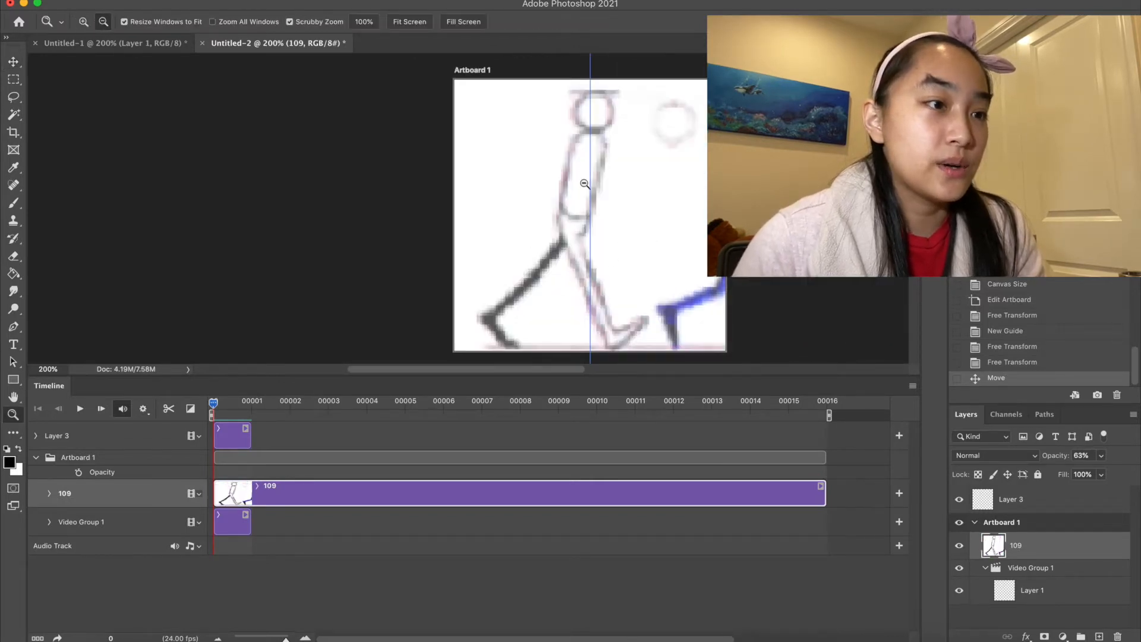
pyautogui.keyDown('alt'); pyautogui.click(608, 227); pyautogui.keyUp('alt')
pyautogui.keyDown('alt'); pyautogui.click(616, 195); pyautogui.keyUp('alt')
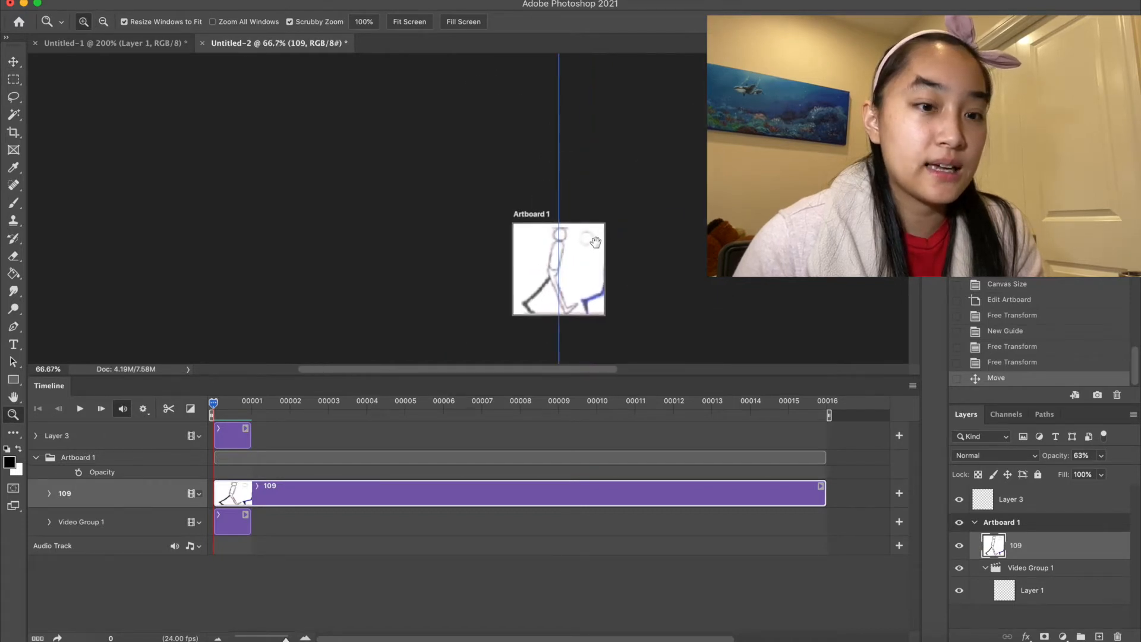
pyautogui.press('v')
pyautogui.moveTo(581, 298); pyautogui.dragTo(578, 226)
pyautogui.moveTo(1029, 546); pyautogui.dragTo(1040, 508)
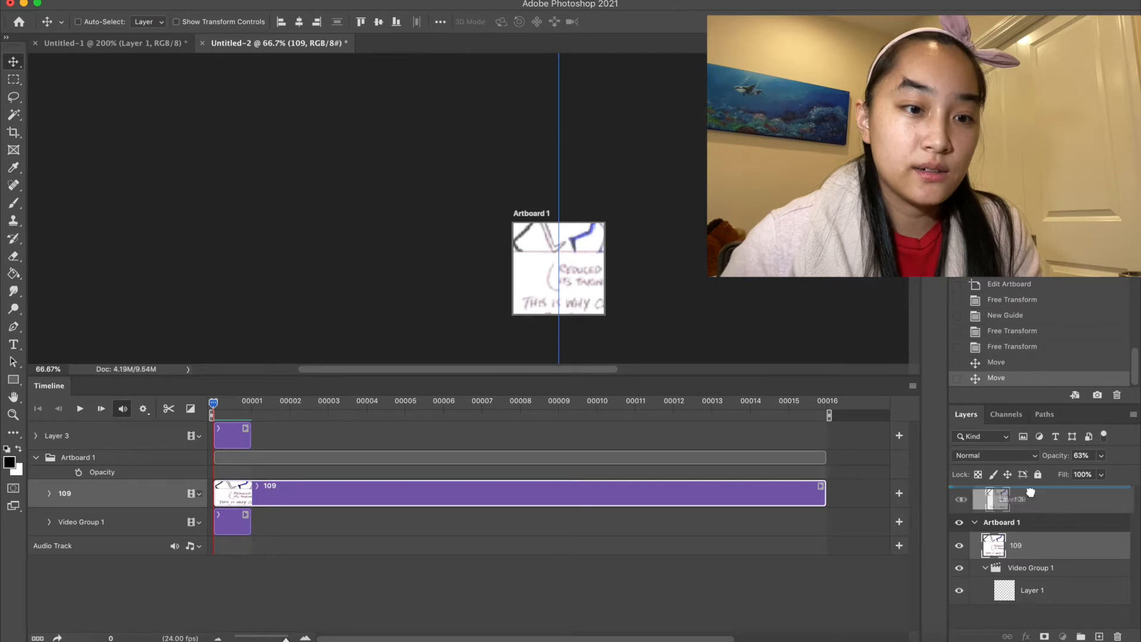
pyautogui.moveTo(701, 269); pyautogui.dragTo(628, 205)
# Step: Set layer 109's opacity to 9% and select the Layer 3 clip in the timeline
pyautogui.press('0')
pyautogui.press('9')
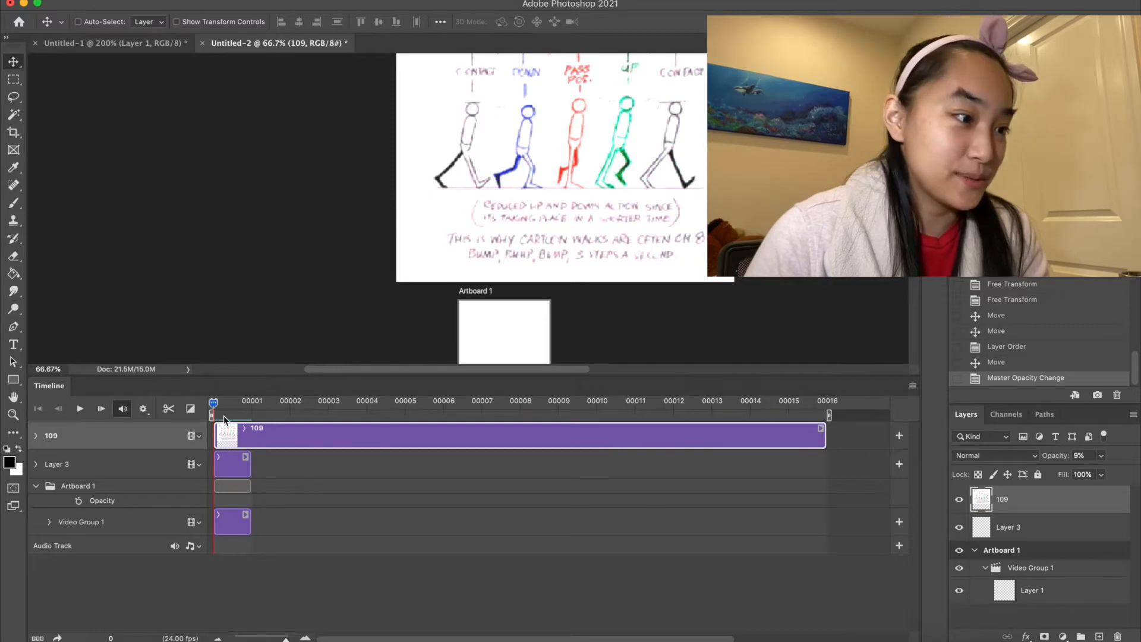
pyautogui.click(232, 464)
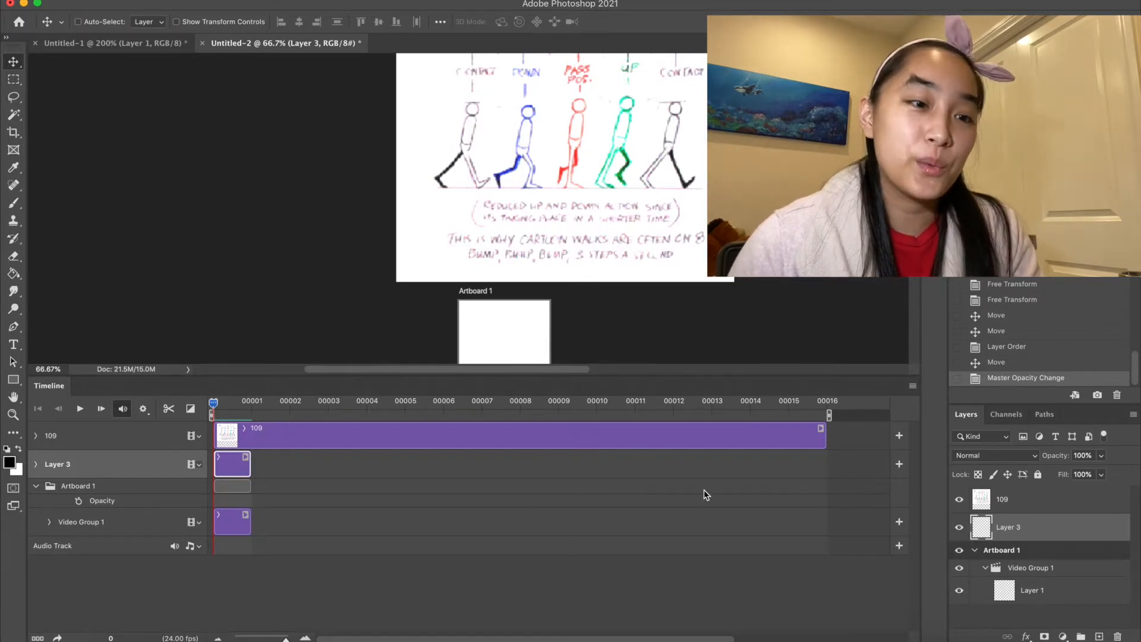
# Step: Set the timeline frame rate to 24 fps
pyautogui.click(913, 386)
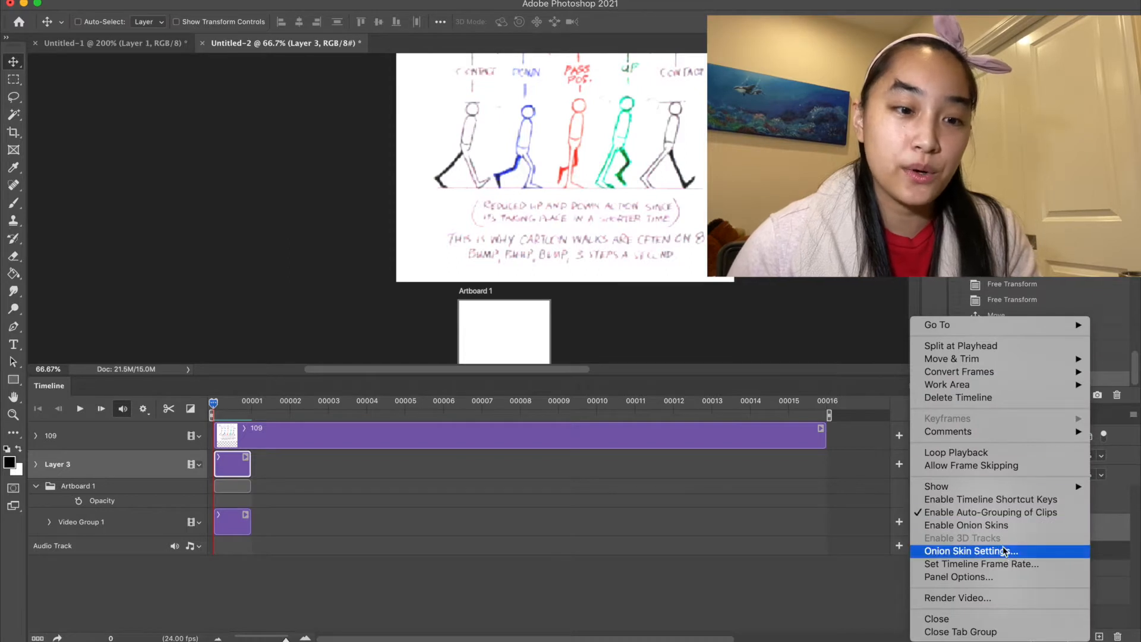
pyautogui.click(1003, 567)
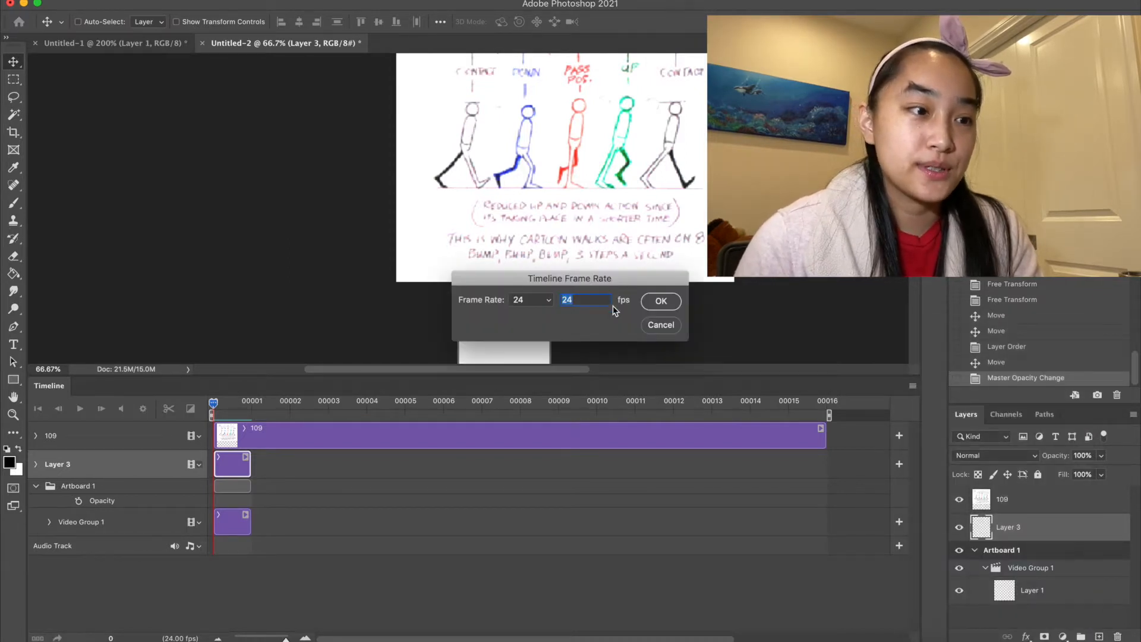
pyautogui.click(661, 301)
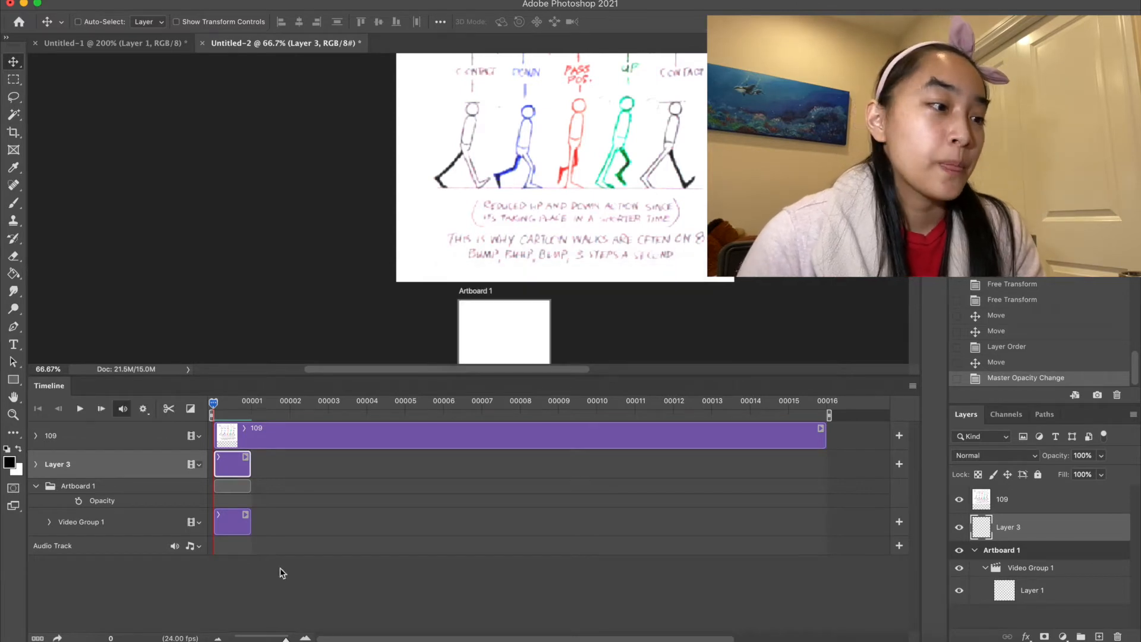
# Step: Duplicate the Layer 1 clip inside Video Group 1 to add a second frame
pyautogui.click(256, 439)
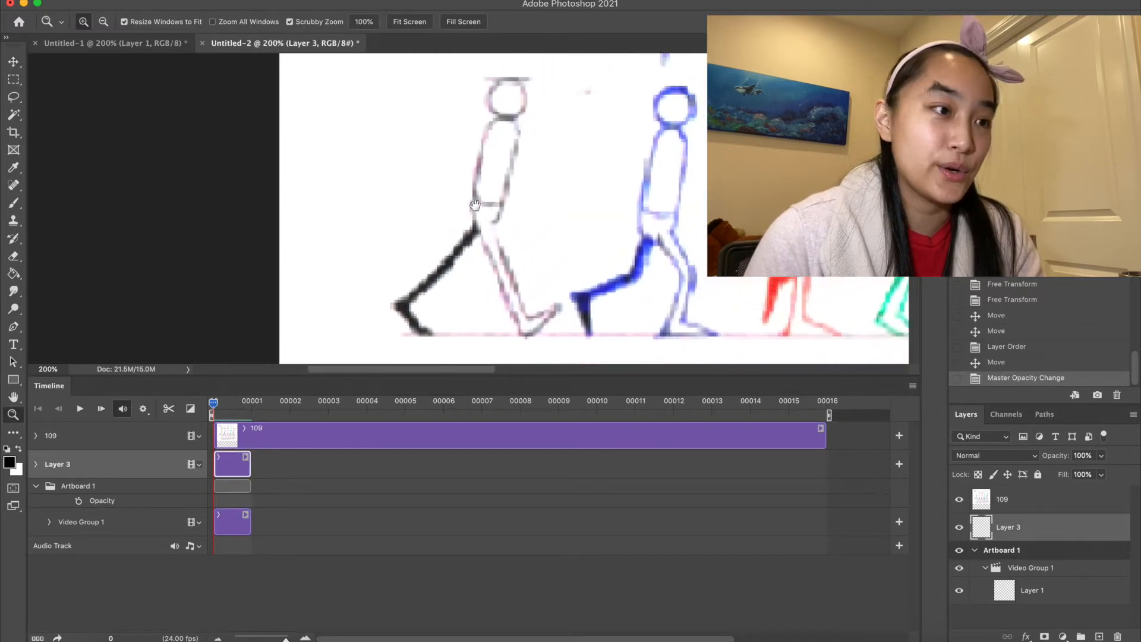
pyautogui.press('b')
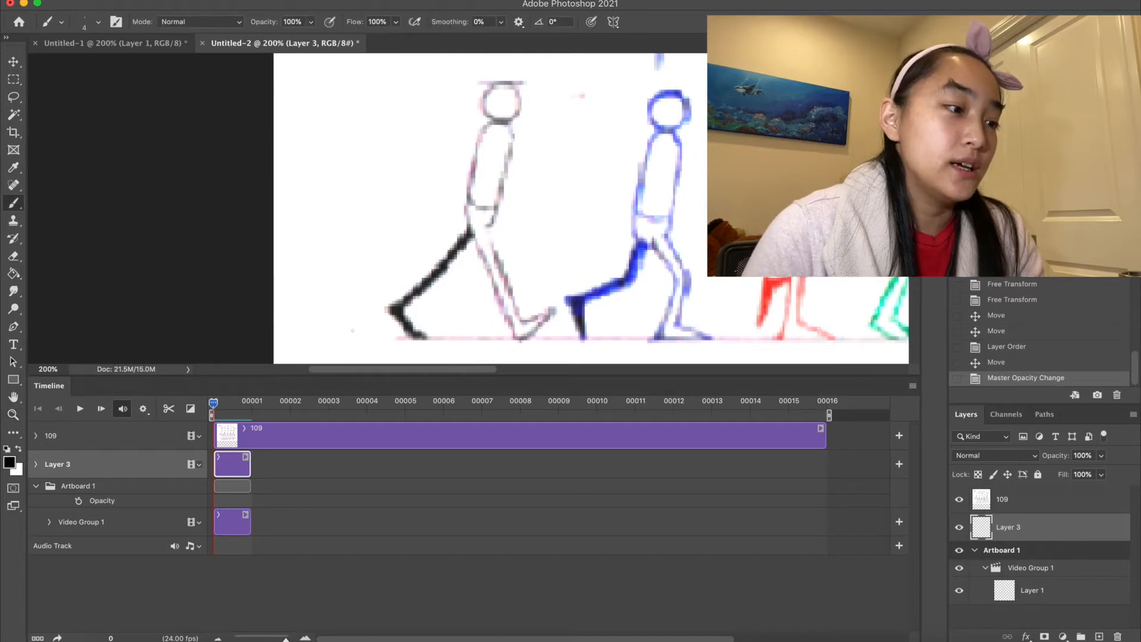
pyautogui.click(226, 532)
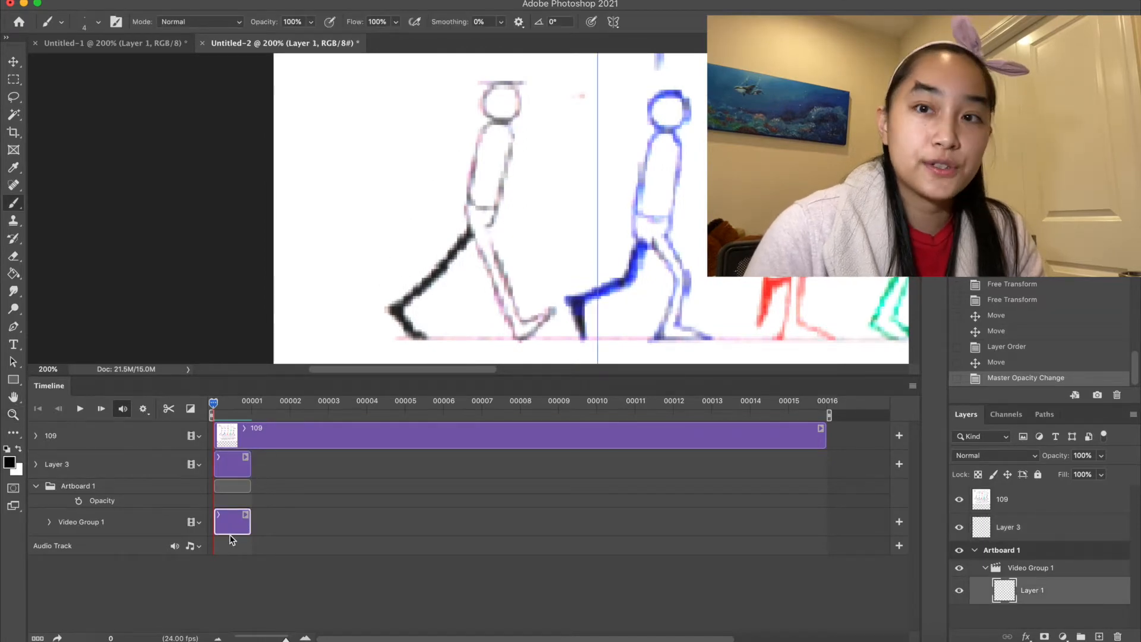
pyautogui.press('super+j')
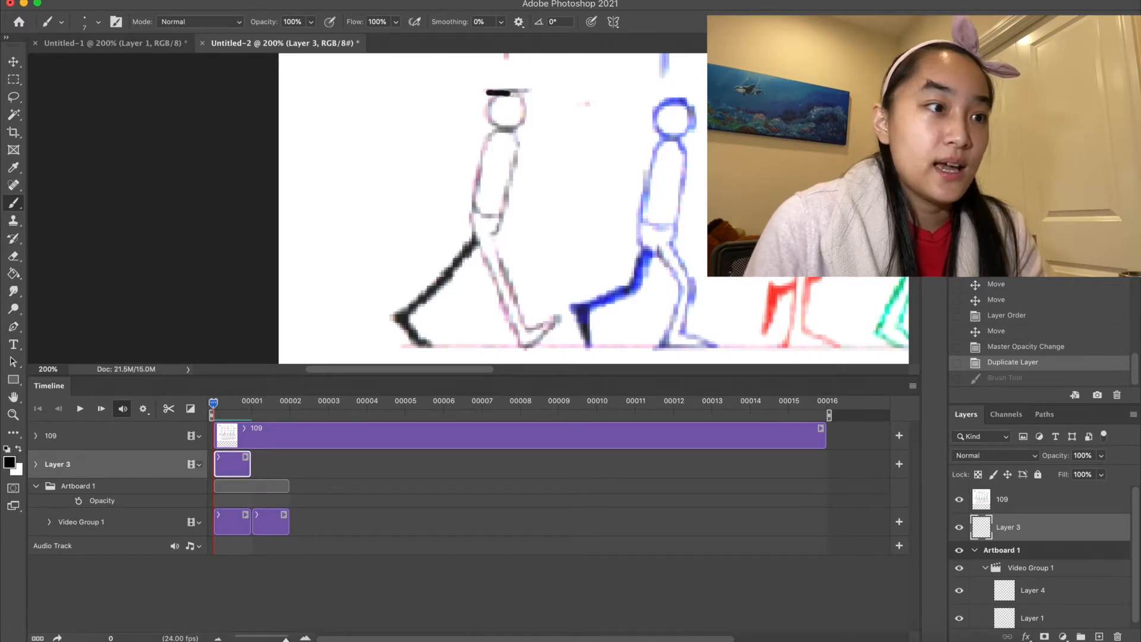
# Step: Paint an arched black body outline around the first walking figure on Layer 3 and erase the lower part of its front side
pyautogui.moveTo(547, 101)
pyautogui.mouseDown()
pyautogui.moveTo(499, 91)
pyautogui.moveTo(538, 93)
pyautogui.moveTo(559, 120)
pyautogui.moveTo(538, 265)
pyautogui.mouseUp()
pyautogui.hotkey('ctrl', 'z')
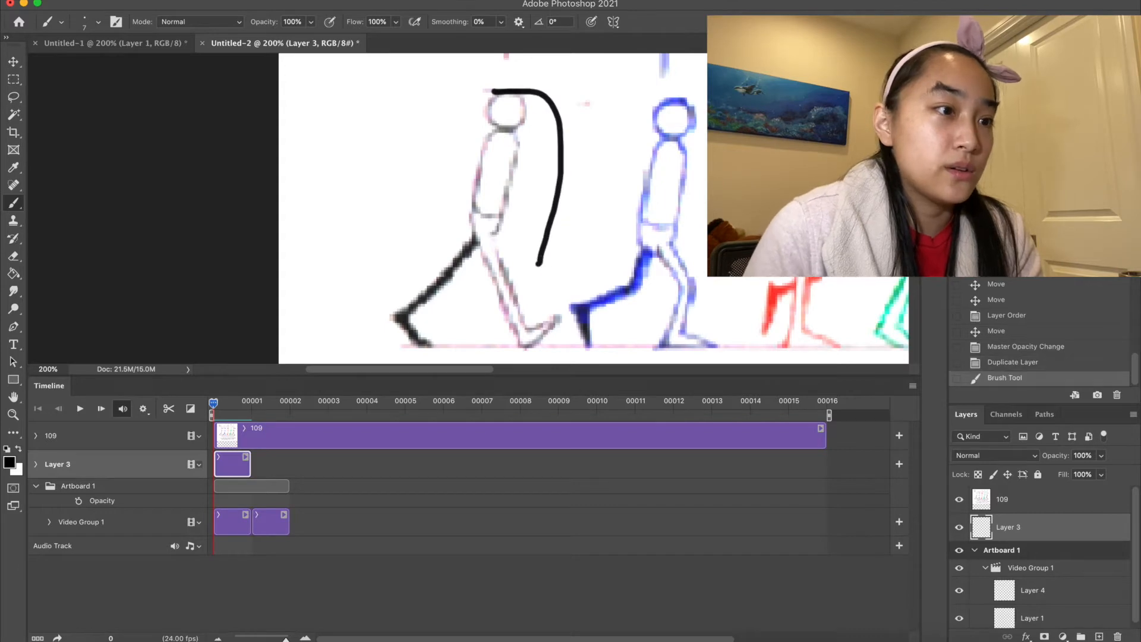
pyautogui.moveTo(498, 91)
pyautogui.mouseDown()
pyautogui.moveTo(450, 104)
pyautogui.moveTo(424, 139)
pyautogui.moveTo(406, 252)
pyautogui.mouseUp()
pyautogui.press('e')
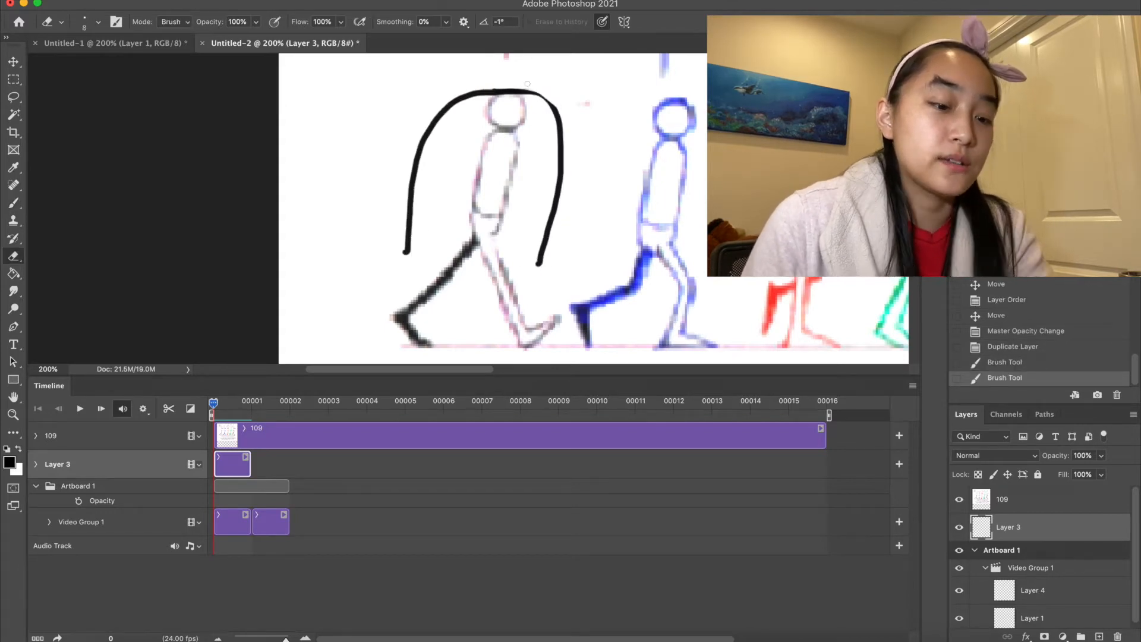
pyautogui.moveTo(525, 83); pyautogui.dragTo(553, 105)
pyautogui.moveTo(561, 179); pyautogui.dragTo(540, 263)
# Step: Paint a rounded visor shape below the top of the body outline and erase the lines overlapping at its front
pyautogui.press('b')
pyautogui.moveTo(542, 122); pyautogui.dragTo(562, 169)
pyautogui.press('e')
pyautogui.moveTo(562, 128); pyautogui.dragTo(550, 145)
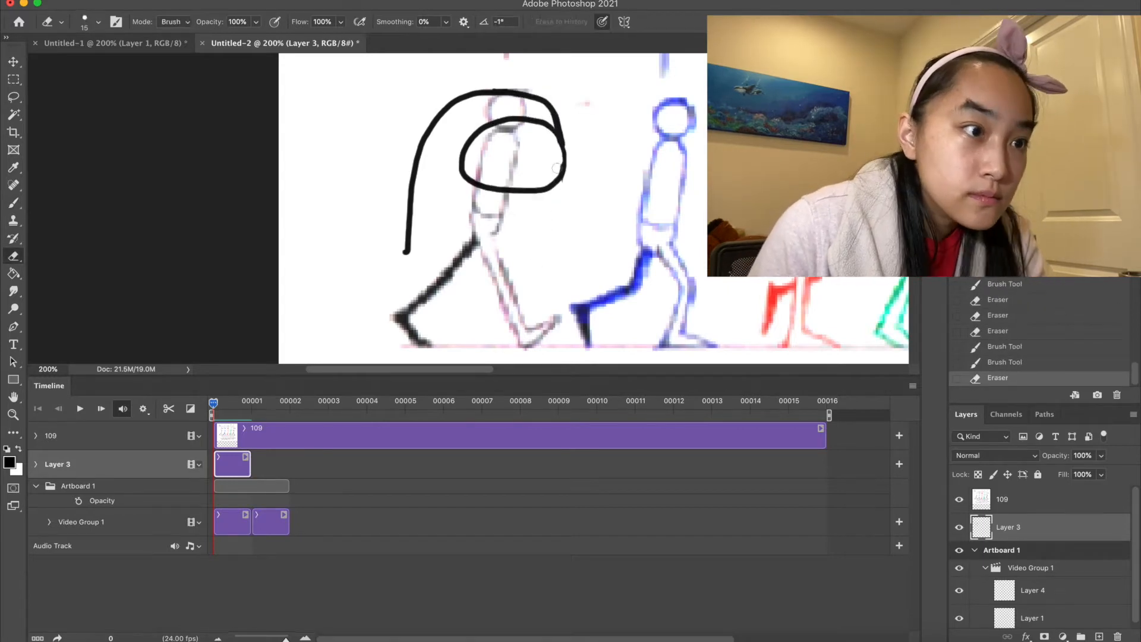
# Step: Paint the front leg and raised foot over the first figure's leading leg, redoing the sole and inner leg line
pyautogui.press('super+plus')
pyautogui.press('b')
pyautogui.moveTo(520, 90); pyautogui.dragTo(482, 338)
pyautogui.press('super+z')
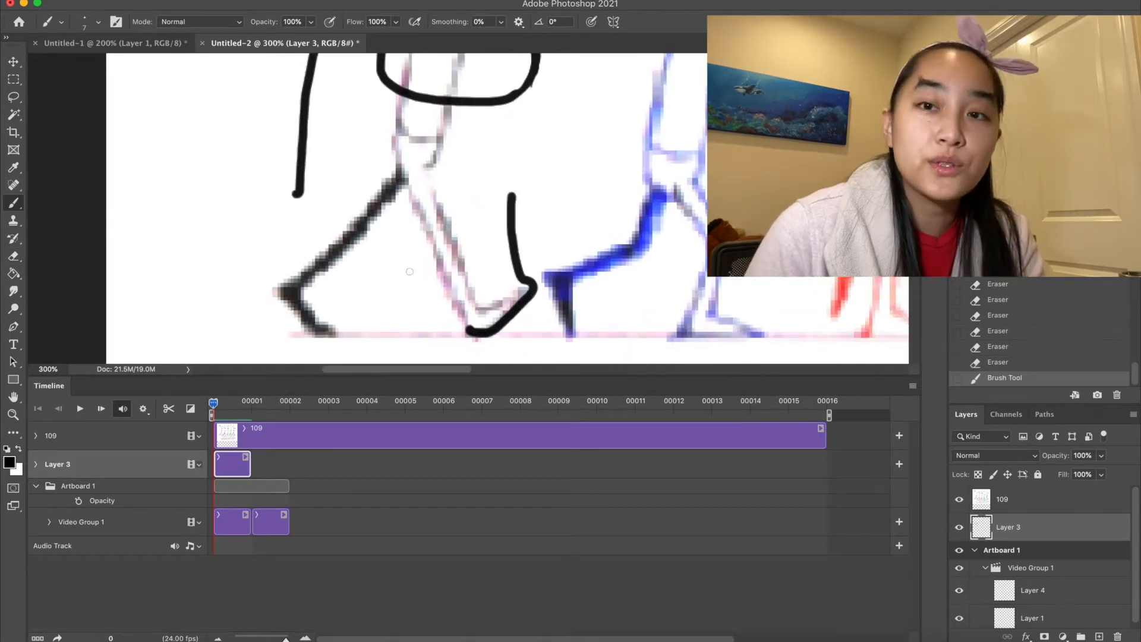
pyautogui.moveTo(430, 260); pyautogui.dragTo(473, 334)
pyautogui.press('super+z')
pyautogui.moveTo(432, 260); pyautogui.dragTo(476, 333)
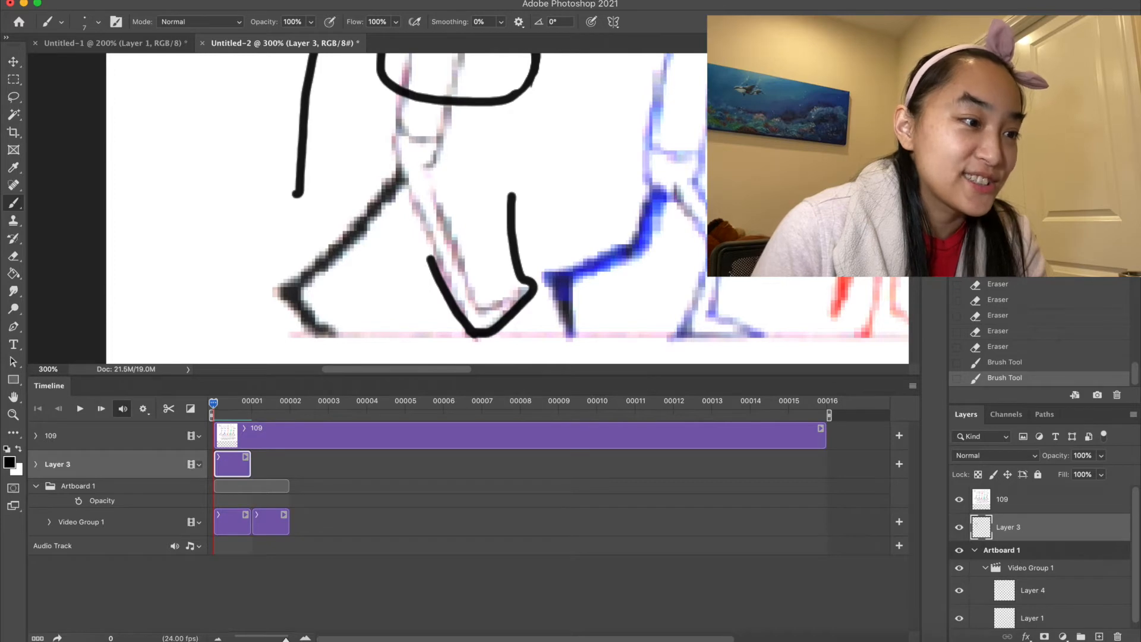
# Step: Paint the rear foot and the curve between the legs, join the back leg to the body outline, and erase stray ends
pyautogui.moveTo(285, 280)
pyautogui.mouseDown()
pyautogui.moveTo(284, 304)
pyautogui.moveTo(333, 334)
pyautogui.moveTo(387, 260)
pyautogui.moveTo(434, 273)
pyautogui.mouseUp()
pyautogui.press('e')
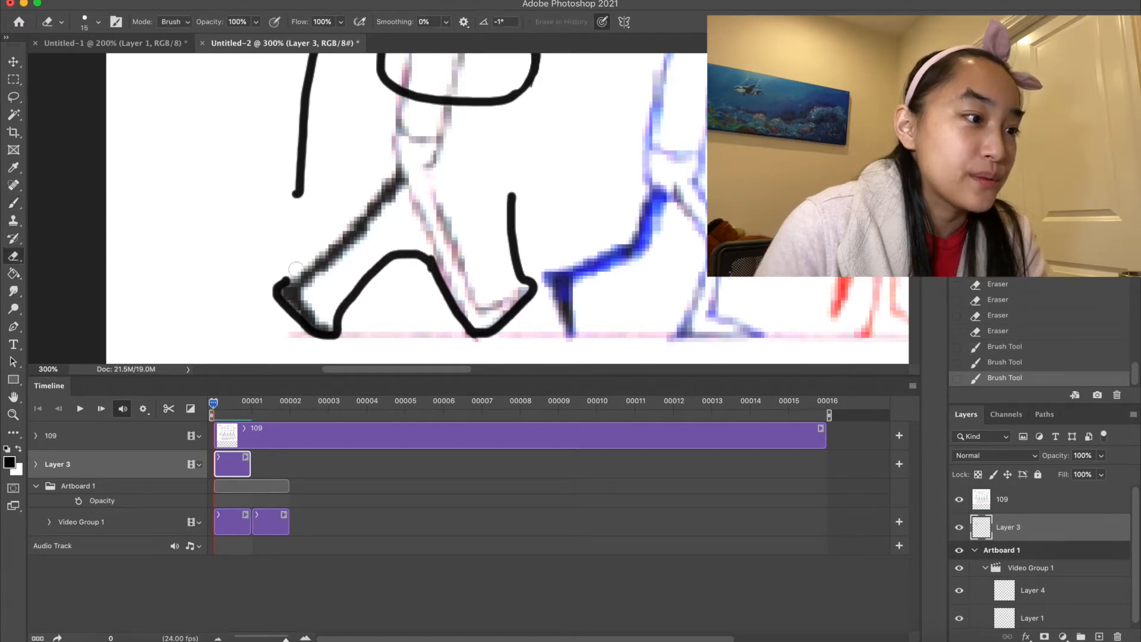
pyautogui.click(280, 280)
pyautogui.press('b')
pyautogui.moveTo(274, 290)
pyautogui.mouseDown()
pyautogui.moveTo(302, 184)
pyautogui.moveTo(291, 206)
pyautogui.moveTo(313, 232)
pyautogui.mouseUp()
pyautogui.press('e')
pyautogui.moveTo(313, 175); pyautogui.dragTo(308, 243)
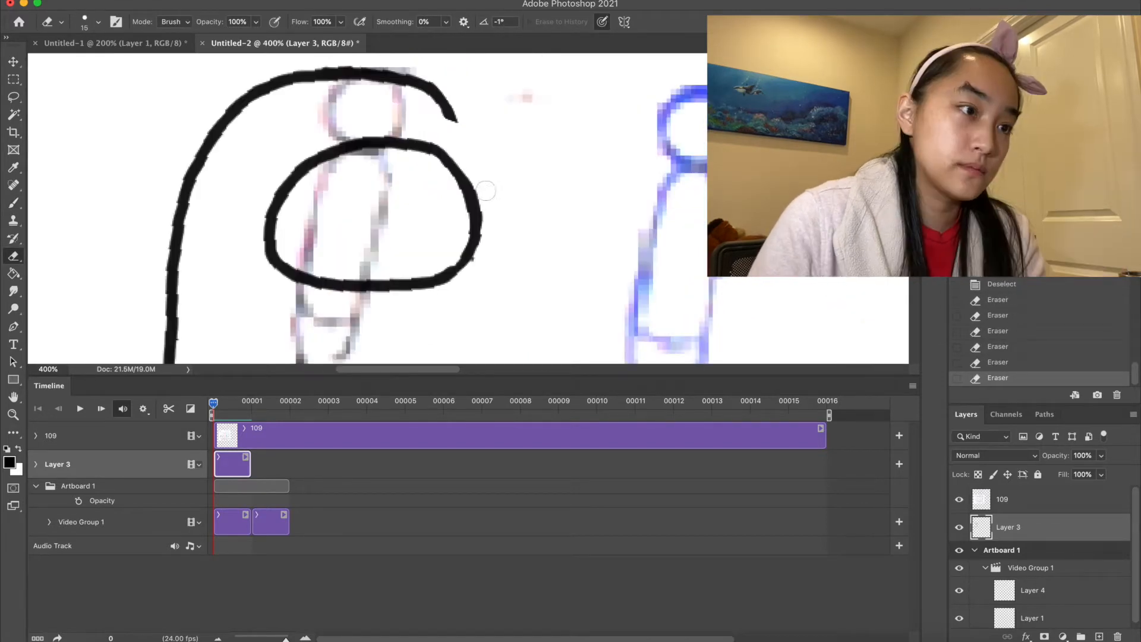
# Step: Paint the front side of the body outline, joining the arch's end to the visor and the visor's underside to the front leg
pyautogui.press('b')
pyautogui.moveTo(449, 106); pyautogui.dragTo(474, 199)
pyautogui.moveTo(462, 274)
pyautogui.mouseDown()
pyautogui.moveTo(455, 123)
pyautogui.moveTo(448, 199)
pyautogui.mouseUp()
pyautogui.press('super+z')
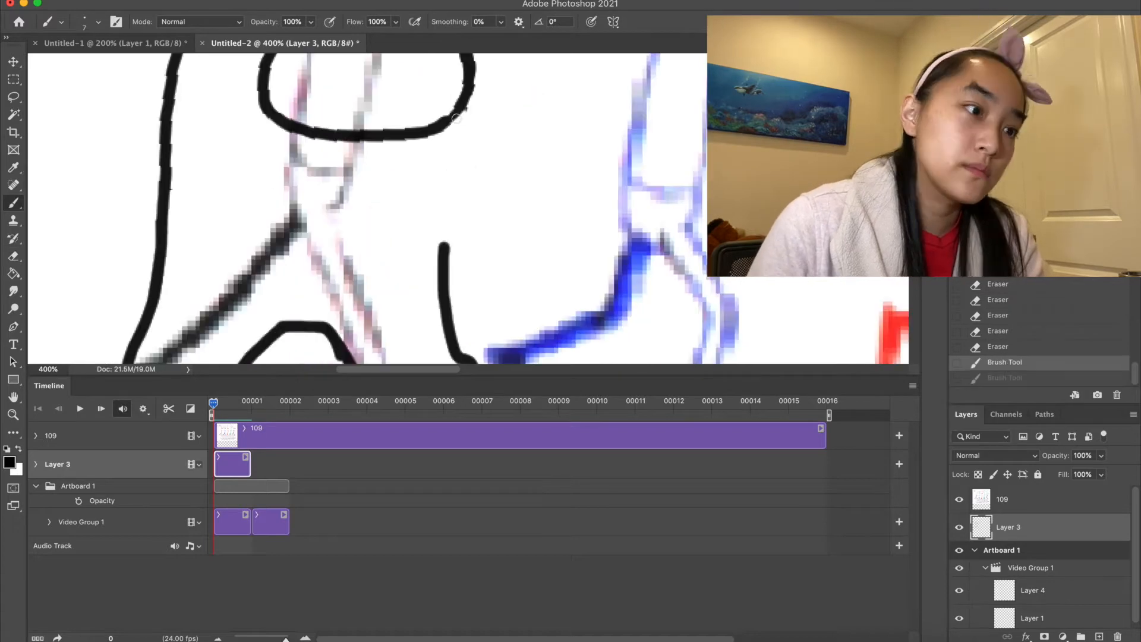
pyautogui.moveTo(456, 119); pyautogui.dragTo(443, 282)
pyautogui.press('super+z')
pyautogui.moveTo(455, 107); pyautogui.dragTo(442, 282)
# Step: Erase the rough edges along the new front line and where it meets the visor
pyautogui.press('e')
pyautogui.moveTo(432, 241); pyautogui.dragTo(434, 282)
pyautogui.moveTo(455, 232); pyautogui.dragTo(453, 279)
pyautogui.moveTo(464, 133); pyautogui.dragTo(459, 208)
pyautogui.moveTo(443, 163); pyautogui.dragTo(449, 177)
pyautogui.scroll(-5, 490, 175)
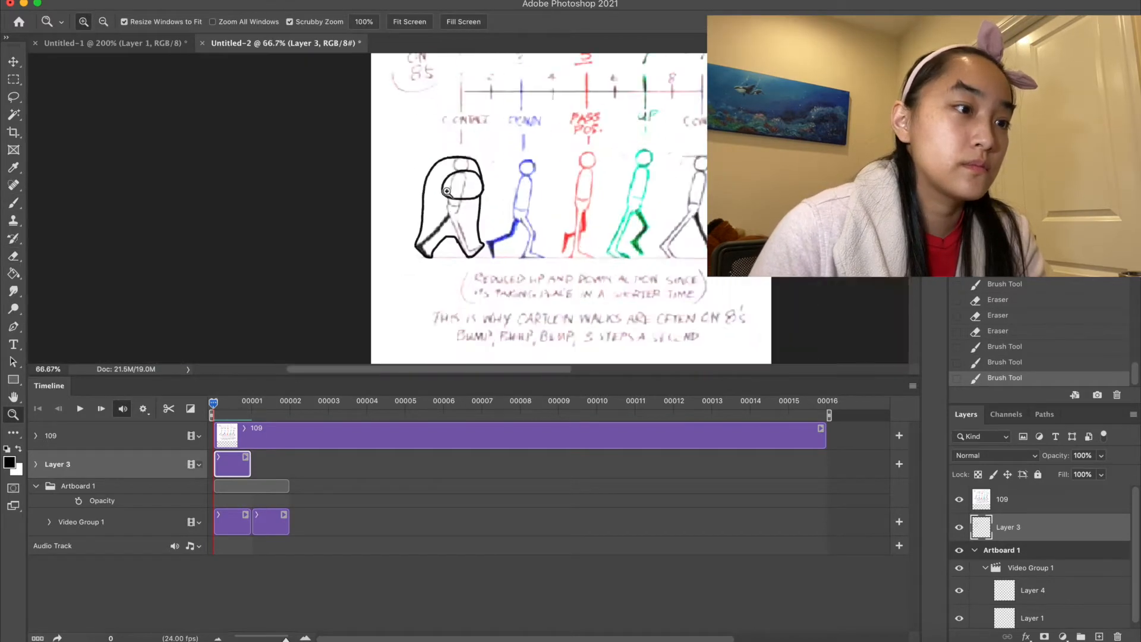
# Step: Paint a rounded backpack outline against the character's back, redoing strokes that go wrong
pyautogui.scroll(5, 490, 175)
pyautogui.moveTo(320, 230)
pyautogui.mouseDown()
pyautogui.moveTo(373, 173)
pyautogui.moveTo(428, 212)
pyautogui.mouseUp()
pyautogui.press('super+z')
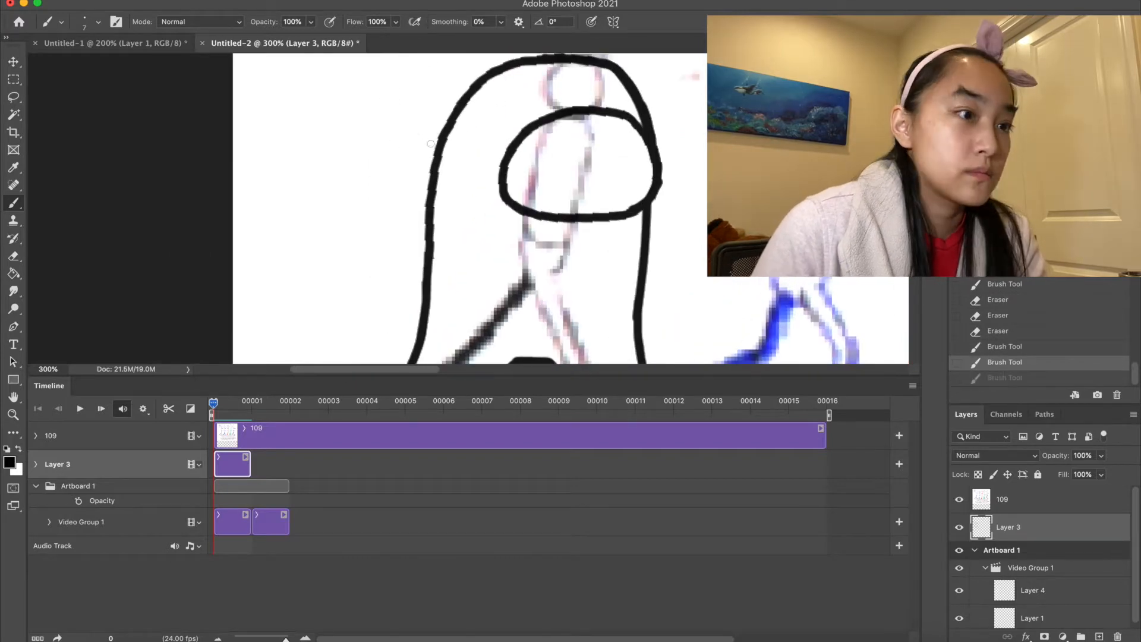
pyautogui.moveTo(437, 139); pyautogui.dragTo(410, 148)
pyautogui.moveTo(416, 220); pyautogui.dragTo(418, 147)
pyautogui.press('super+z')
pyautogui.moveTo(436, 91); pyautogui.dragTo(424, 241)
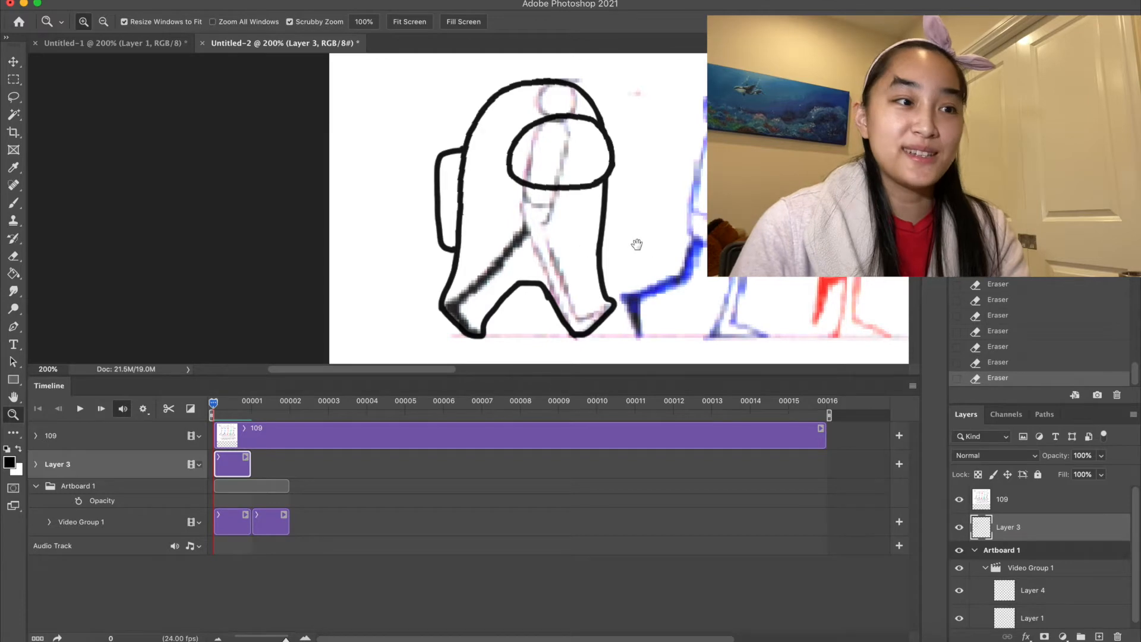
# Step: Select the whole character on Layer 3 and paste a copy into the first clip of Video Group 1 on Artboard 1
pyautogui.scroll(-5, 629, 247)
pyautogui.press('m')
pyautogui.moveTo(394, 79); pyautogui.dragTo(574, 262)
pyautogui.scroll(-5, 581, 262)
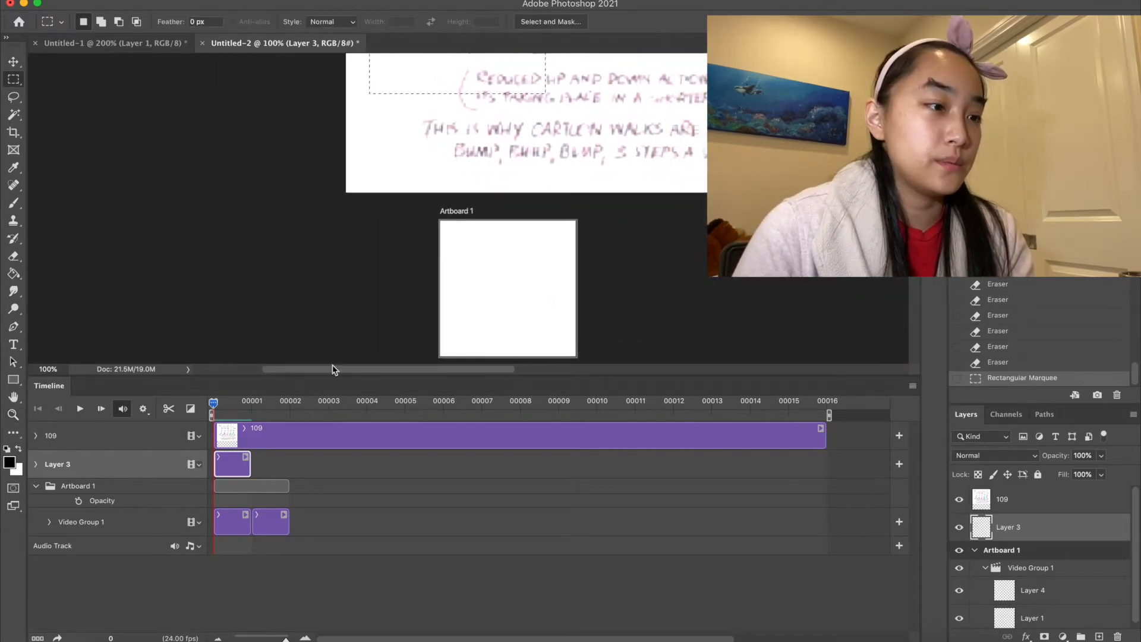
pyautogui.click(236, 528)
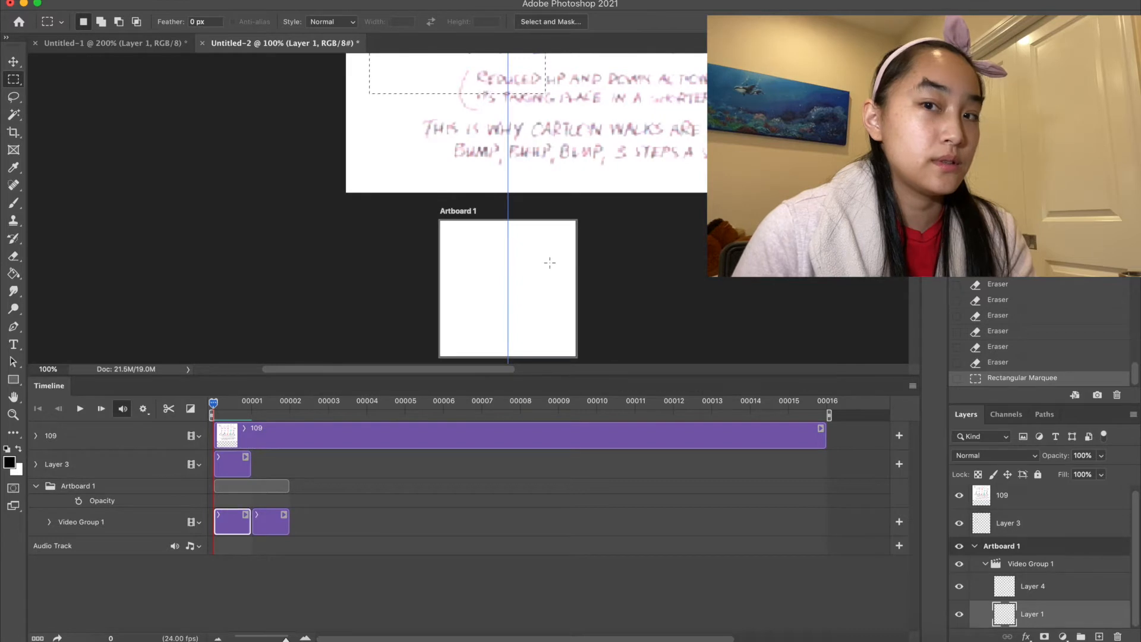
pyautogui.press('super+v')
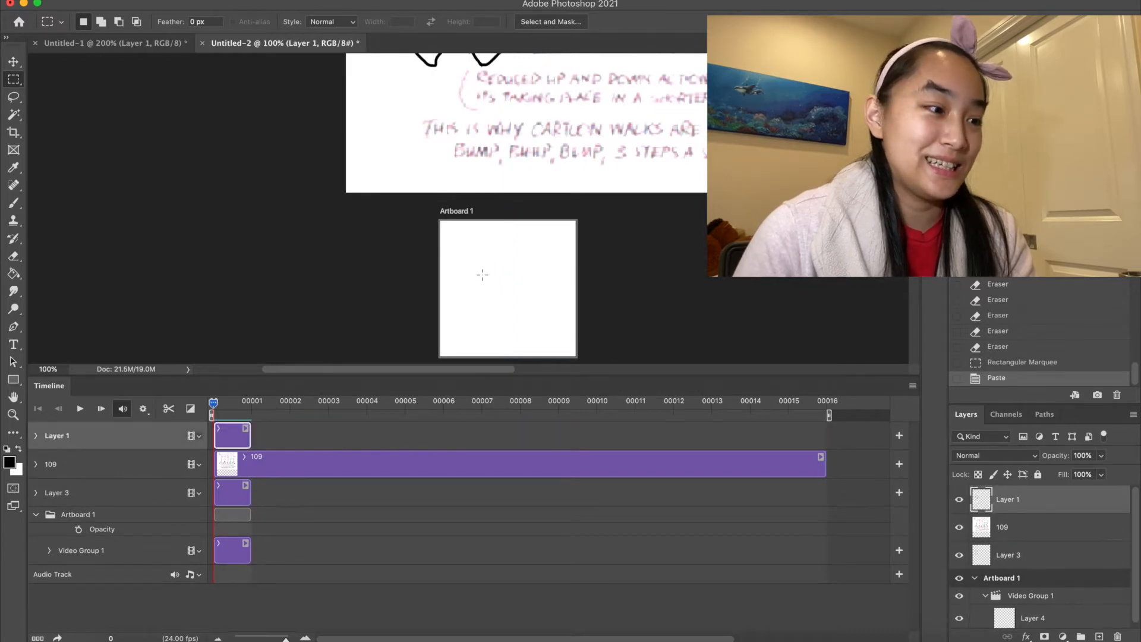
pyautogui.click(226, 554)
pyautogui.press('super+v')
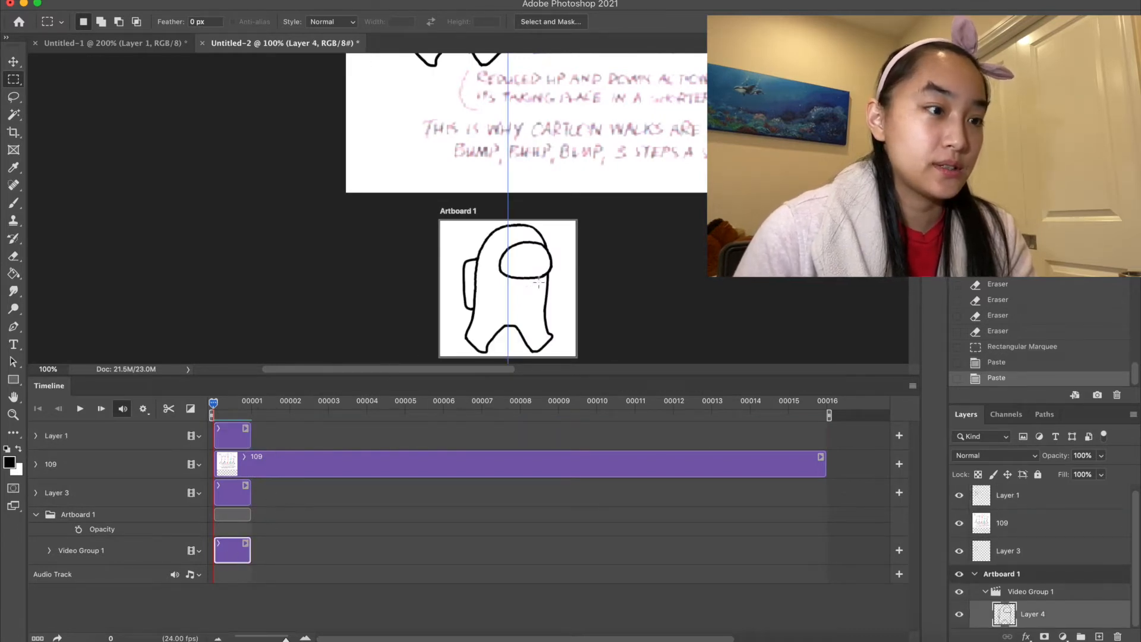
# Step: Move the pasted first pose against the left edge of Artboard 1 and delete the stray pasted layer
pyautogui.press('z')
pyautogui.click(504, 298)
pyautogui.press('v')
pyautogui.moveTo(561, 220); pyautogui.dragTo(528, 255)
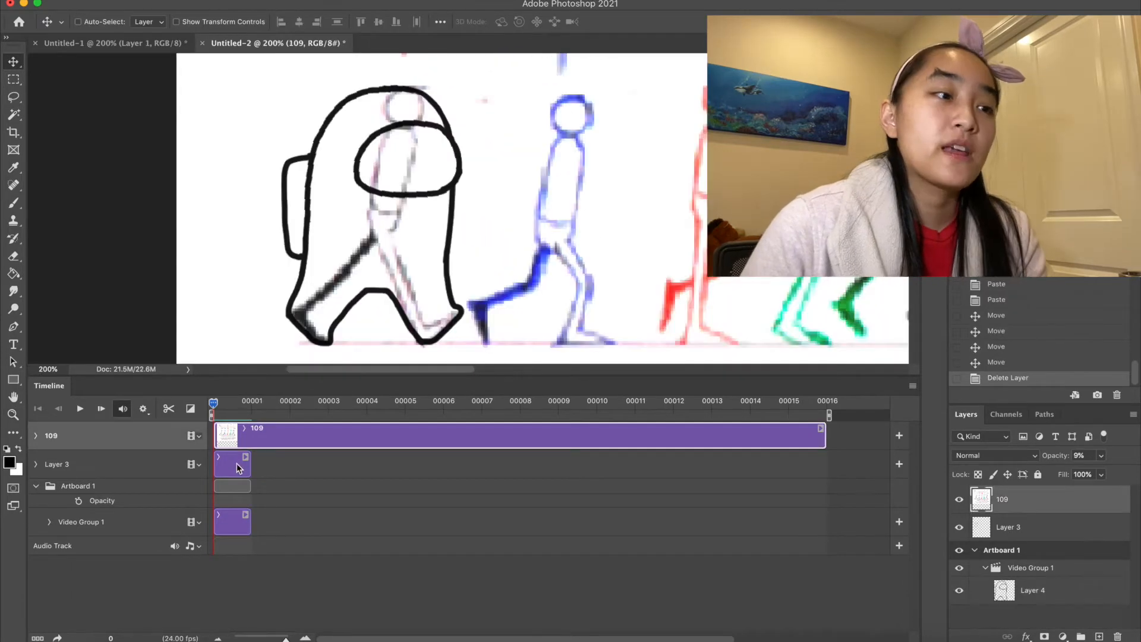
# Step: Try to move the Layer 3 character toward the blue second figure, and undo the move
pyautogui.click(238, 468)
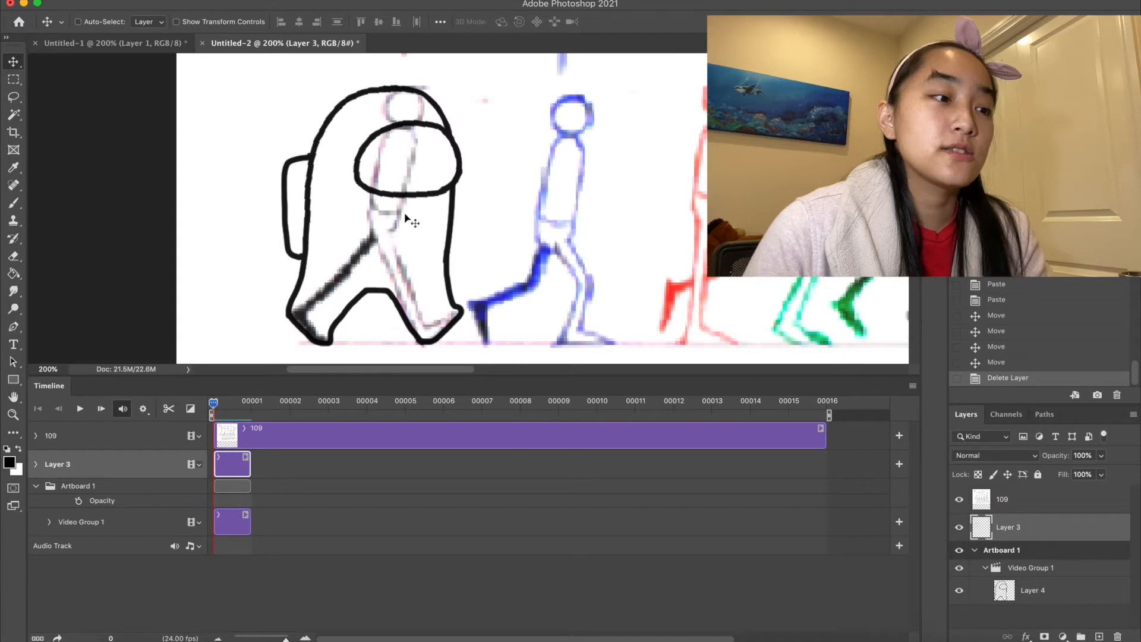
pyautogui.moveTo(392, 243)
pyautogui.mouseDown()
pyautogui.moveTo(523, 267)
pyautogui.moveTo(533, 248)
pyautogui.moveTo(551, 248)
pyautogui.moveTo(522, 240)
pyautogui.moveTo(571, 245)
pyautogui.moveTo(518, 261)
pyautogui.moveTo(499, 222)
pyautogui.moveTo(505, 232)
pyautogui.mouseUp()
pyautogui.scroll(-2, 548, 259)
pyautogui.hscroll(2, 548, 259)
pyautogui.hotkey('ctrl', 'z')
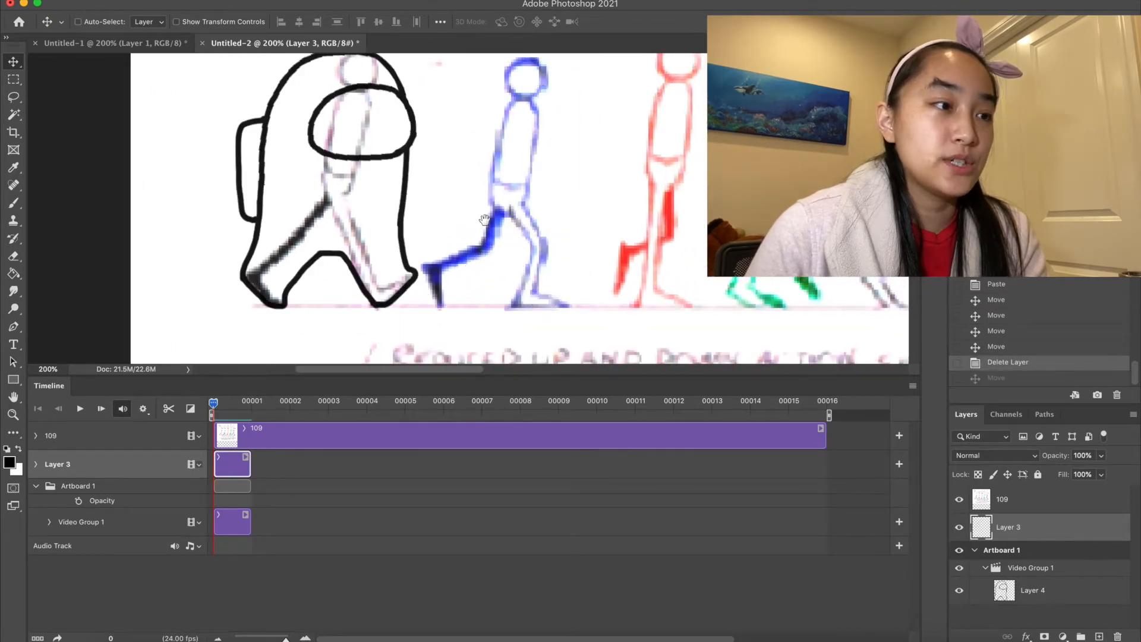
pyautogui.scroll(2, 475, 226)
pyautogui.hscroll(-1, 476, 226)
# Step: Mark both sides of the reference head with dots on Layer 3, and move the character so they line up with the blue figure's head
pyautogui.press('b')
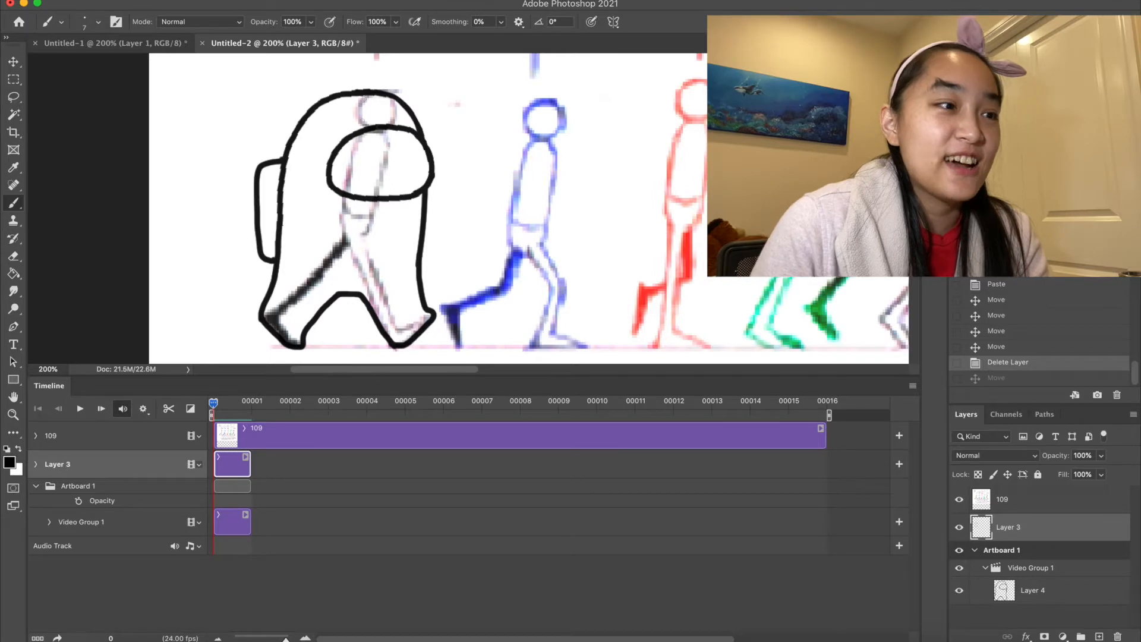
pyautogui.click(396, 118)
pyautogui.hotkey('ctrl', 'z')
pyautogui.click(394, 110)
pyautogui.click(359, 110)
pyautogui.press('v')
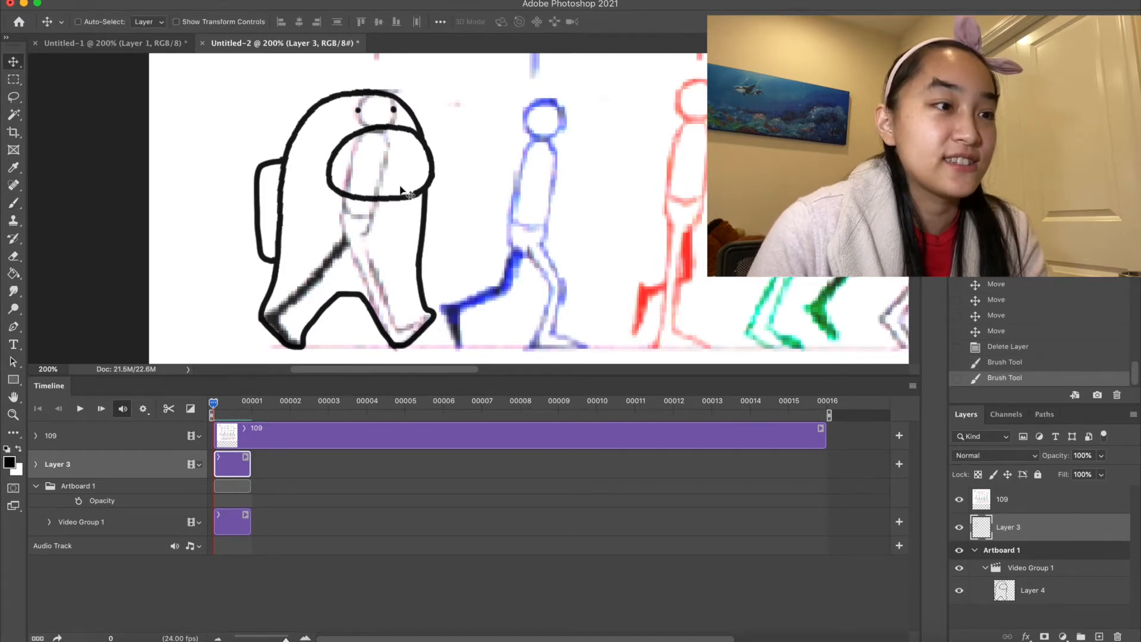
pyautogui.moveTo(374, 191); pyautogui.dragTo(541, 201)
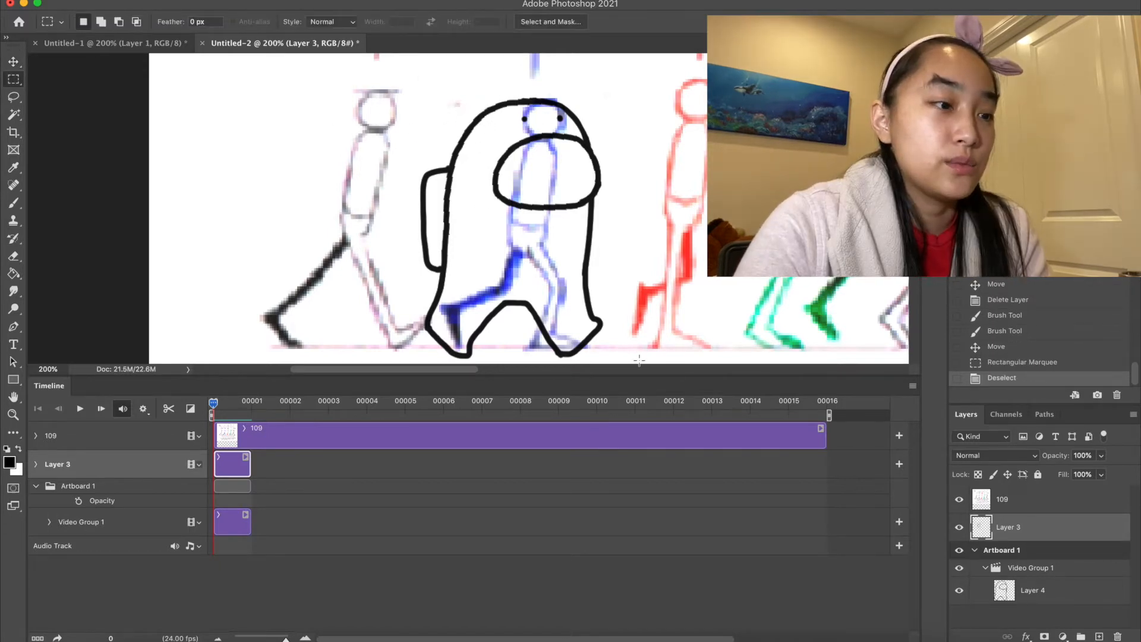
# Step: Select the character's lower body and legs and transform them upward until the feet meet the reference ground line
pyautogui.moveTo(639, 361); pyautogui.dragTo(406, 249)
pyautogui.click(407, 262)
pyautogui.moveTo(647, 355); pyautogui.dragTo(377, 229)
pyautogui.press('super+t')
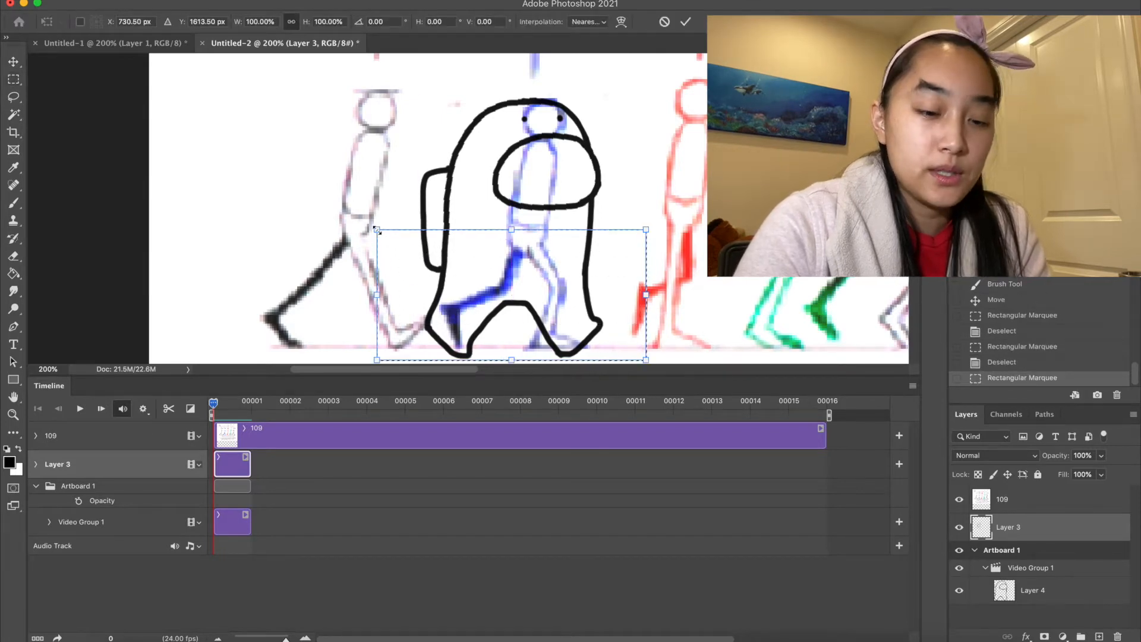
pyautogui.press('Up')
pyautogui.press('Up')
pyautogui.press('Up')
pyautogui.press('Up')
pyautogui.press('Up')
pyautogui.press('Up')
pyautogui.press('Up')
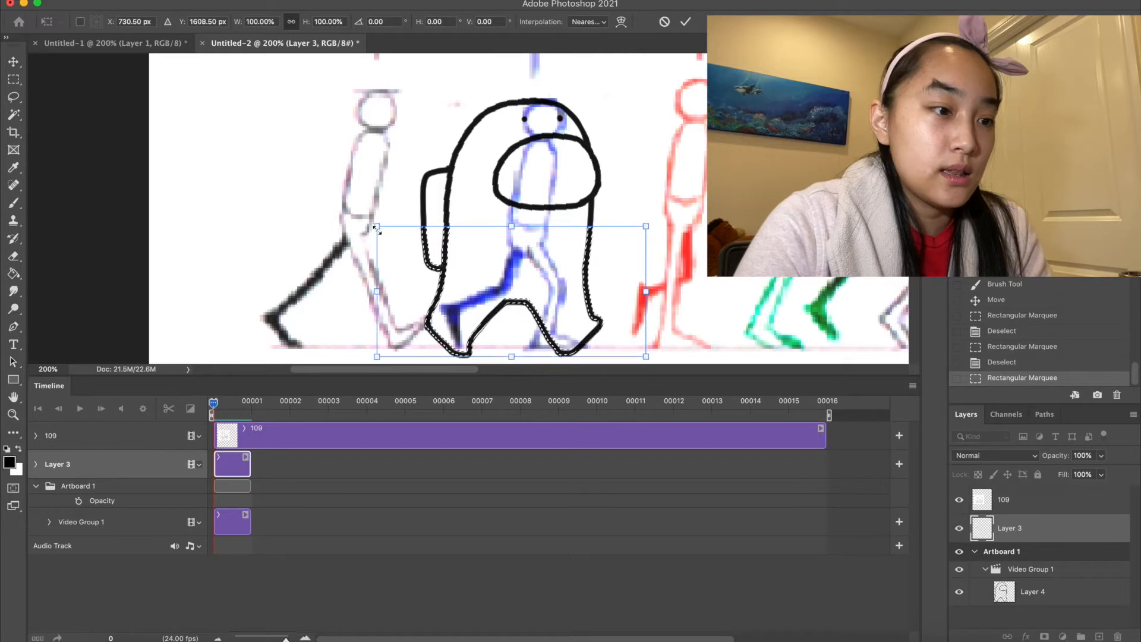
pyautogui.press('Up')
pyautogui.press('Up')
pyautogui.press('Up')
pyautogui.press('Up')
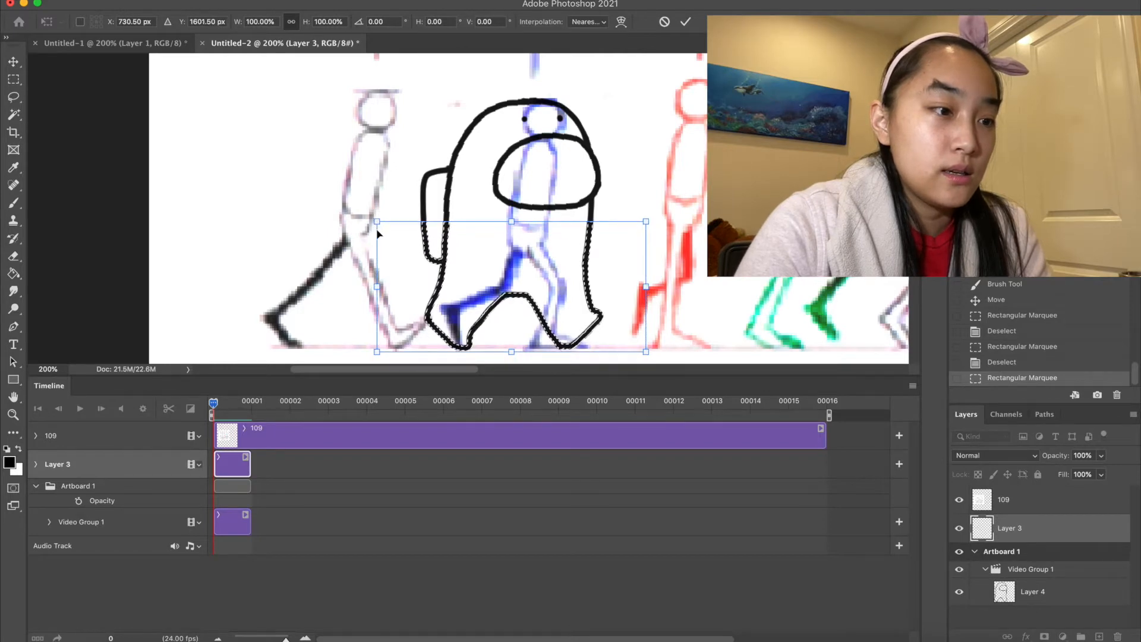
pyautogui.press('Up')
pyautogui.press('Up')
pyautogui.press('Up')
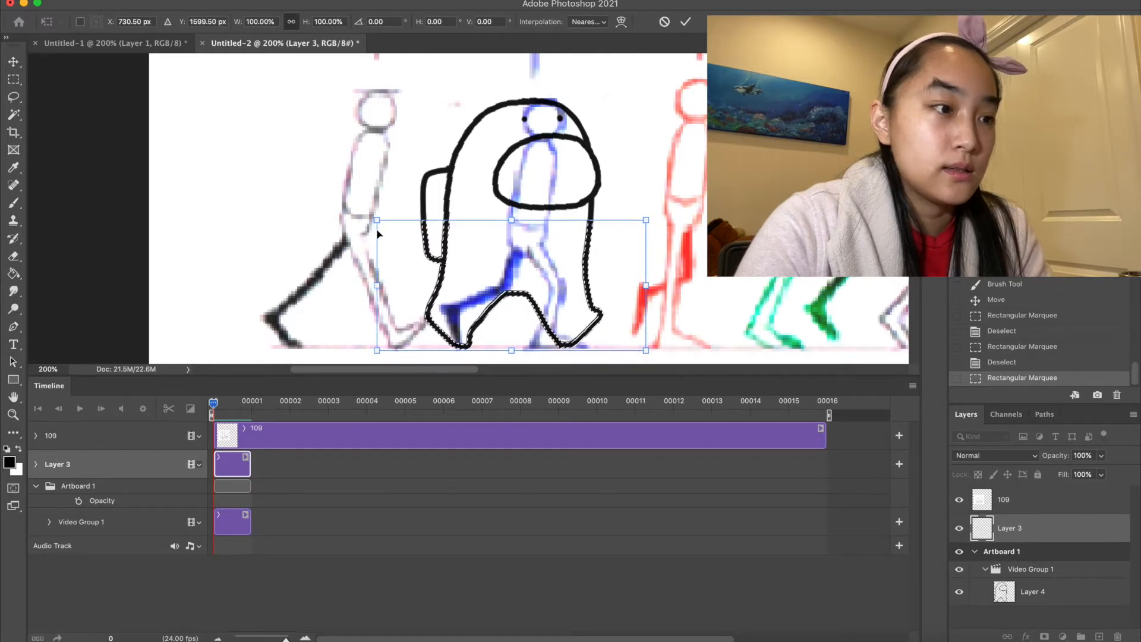
pyautogui.press('Return')
pyautogui.press('super+d')
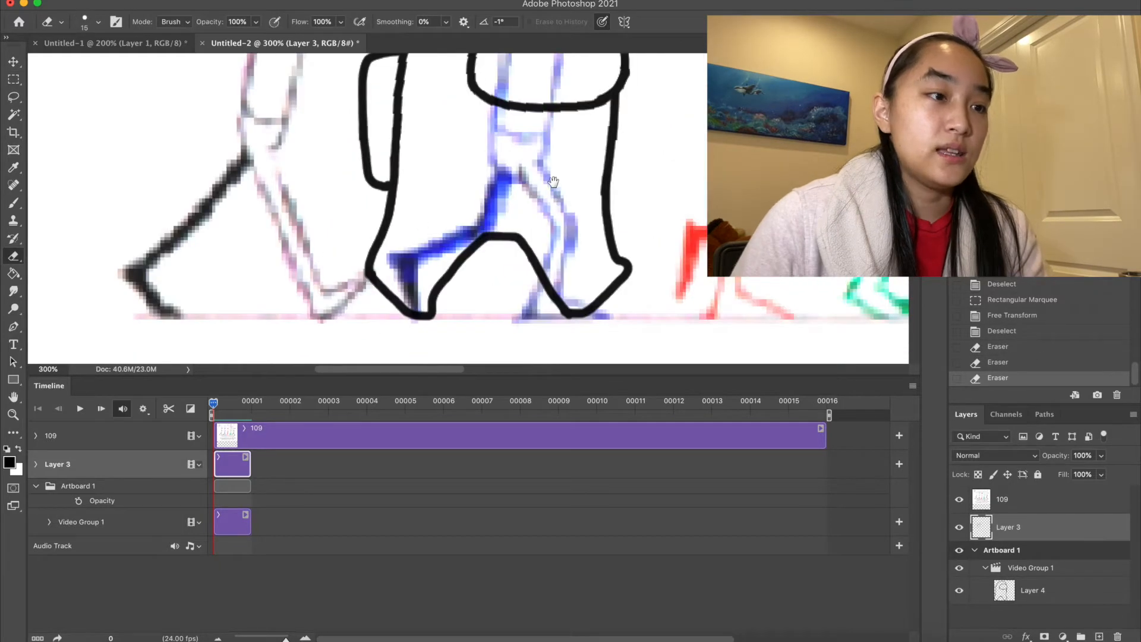
# Step: Erase the old rear leg, the curve between the legs, the front foot and the lower front side of the body
pyautogui.moveTo(505, 186); pyautogui.dragTo(568, 180)
pyautogui.moveTo(462, 272); pyautogui.dragTo(516, 318)
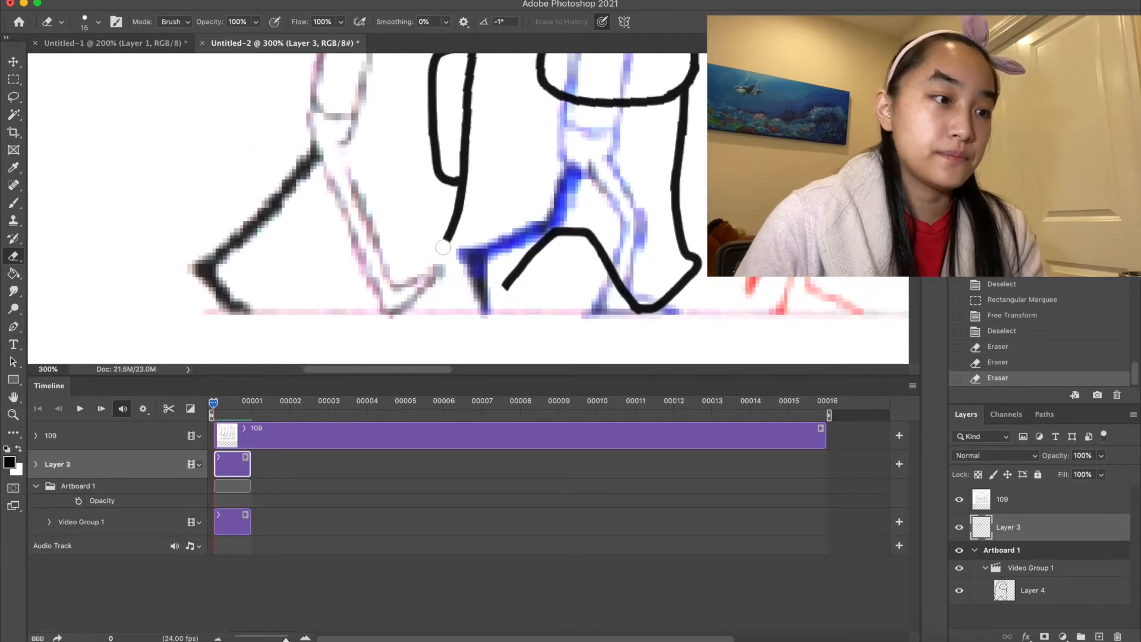
pyautogui.moveTo(566, 233); pyautogui.dragTo(601, 236)
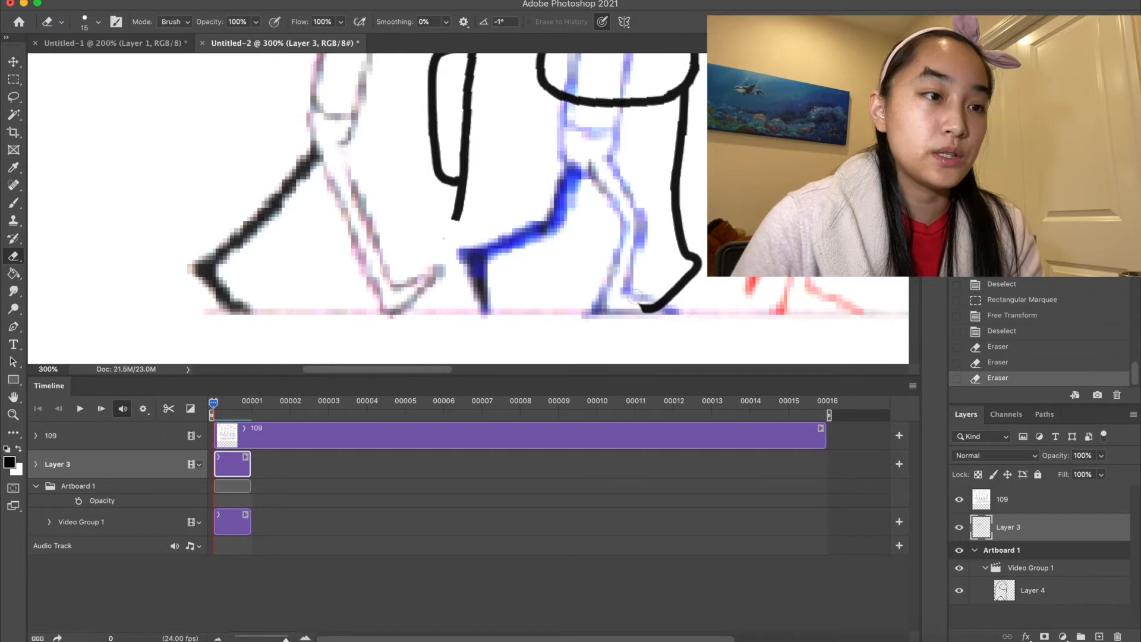
pyautogui.moveTo(686, 247); pyautogui.dragTo(690, 169)
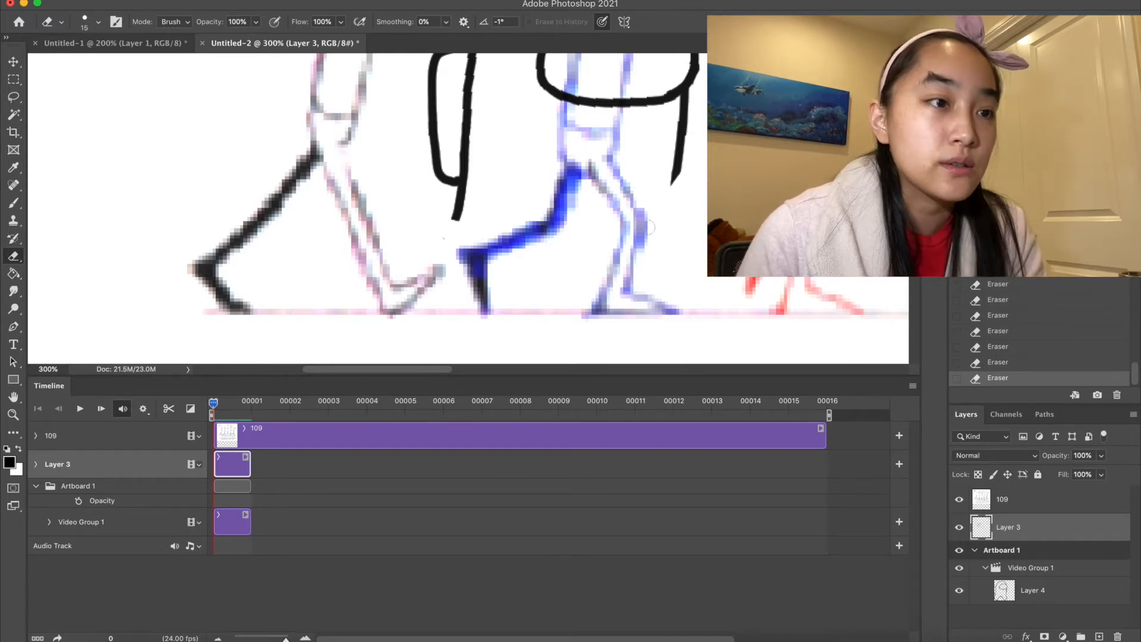
# Step: Paint the front leg with a flat foot over the blue figure's leading leg, redoing the outer line and sole as needed
pyautogui.press('b')
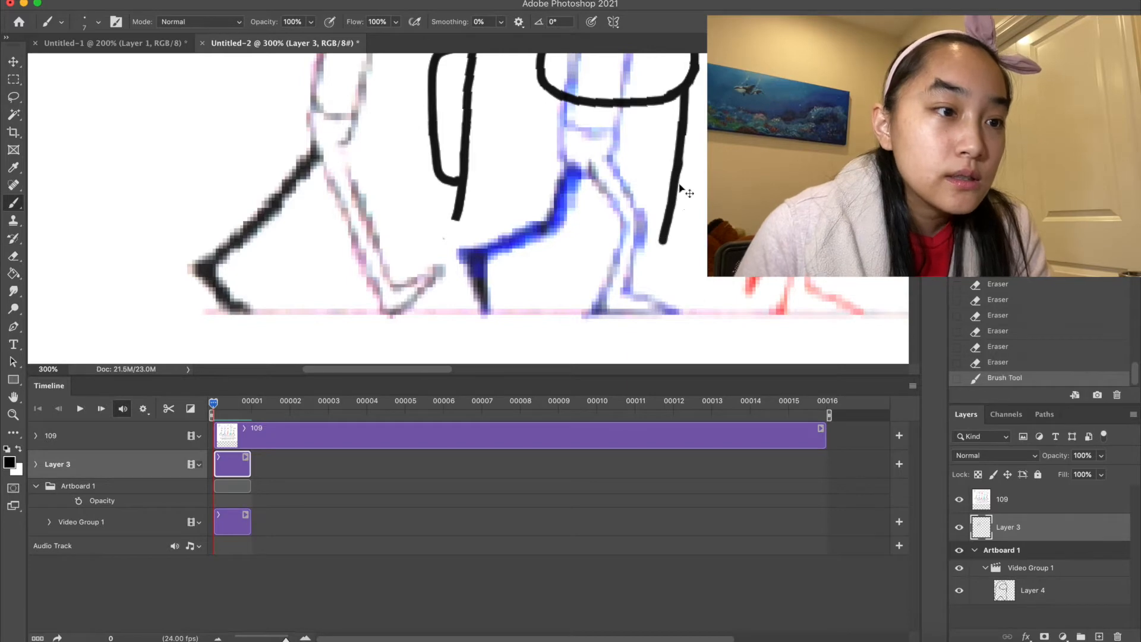
pyautogui.press('super+z')
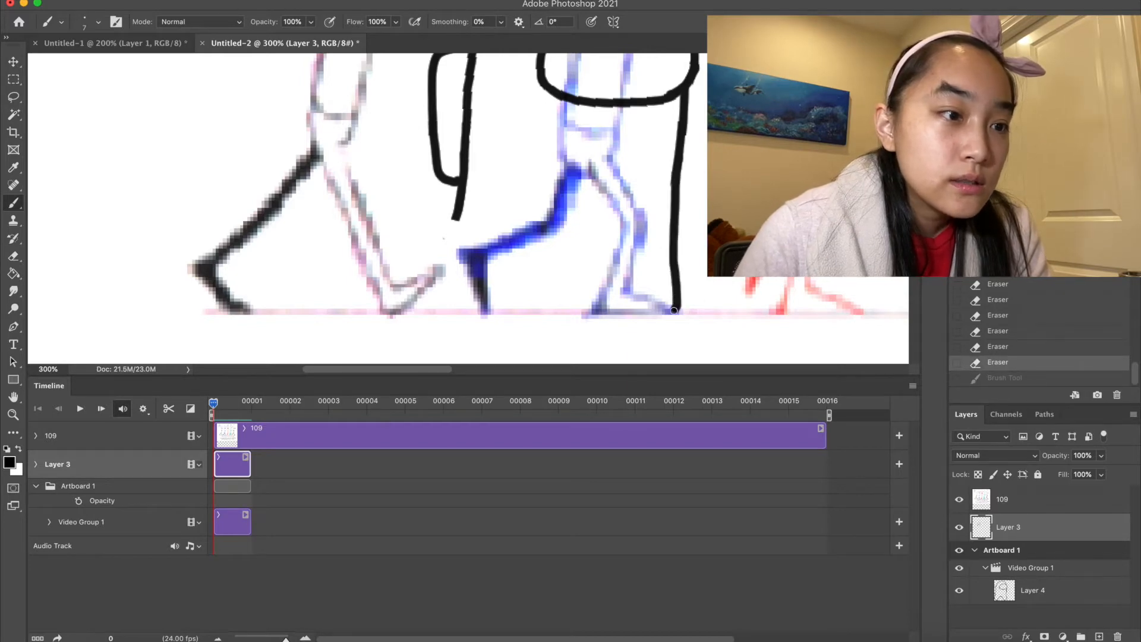
pyautogui.press('super+z')
pyautogui.press('super+z')
pyautogui.moveTo(628, 313)
pyautogui.mouseDown()
pyautogui.moveTo(653, 312)
pyautogui.moveTo(605, 313)
pyautogui.moveTo(649, 312)
pyautogui.mouseUp()
pyautogui.press('super+z')
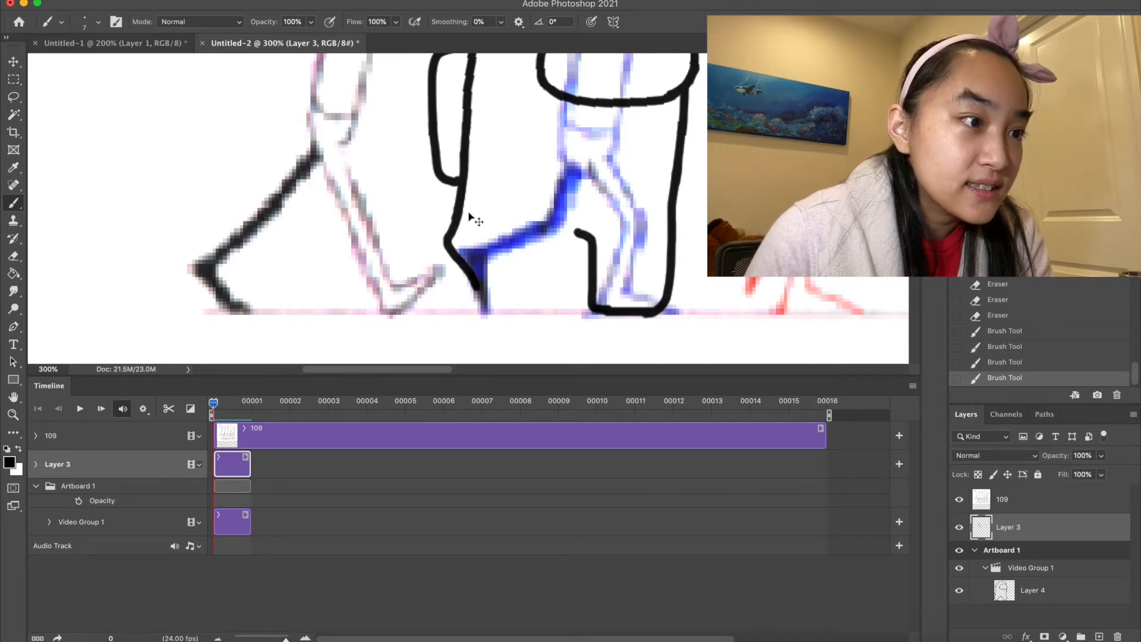
# Step: Redraw the lower back line and the bent rear leg over the blue figure's trailing leg, joining it to the front leg
pyautogui.press('super+z')
pyautogui.press('e')
pyautogui.click(455, 198)
pyautogui.press('b')
pyautogui.moveTo(461, 179); pyautogui.dragTo(462, 229)
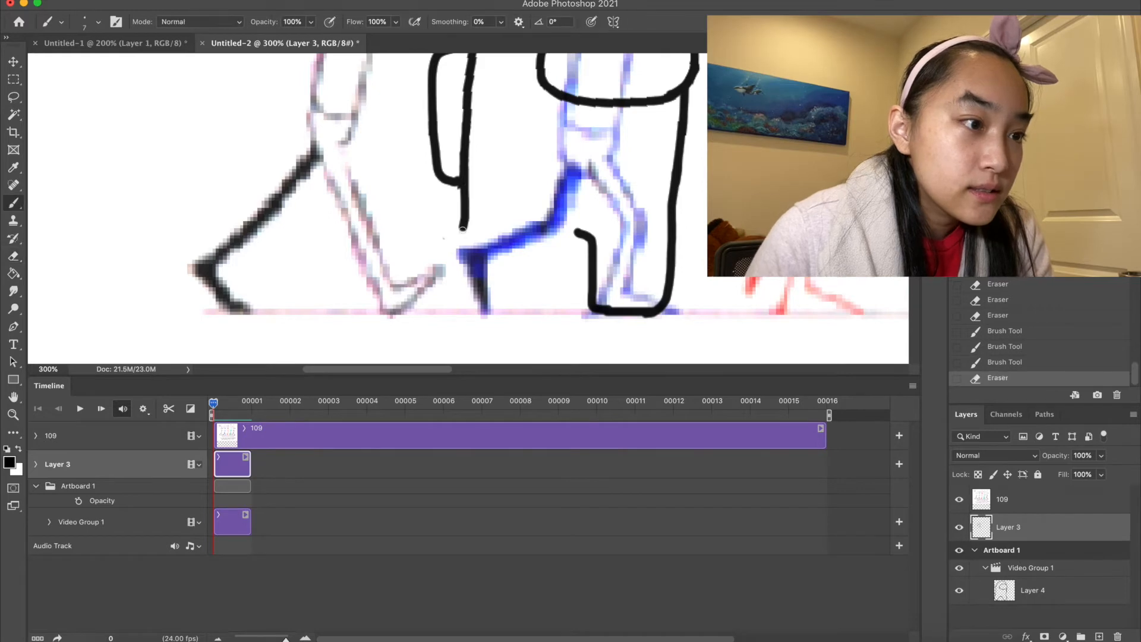
pyautogui.moveTo(543, 272); pyautogui.dragTo(534, 278)
pyautogui.press('m')
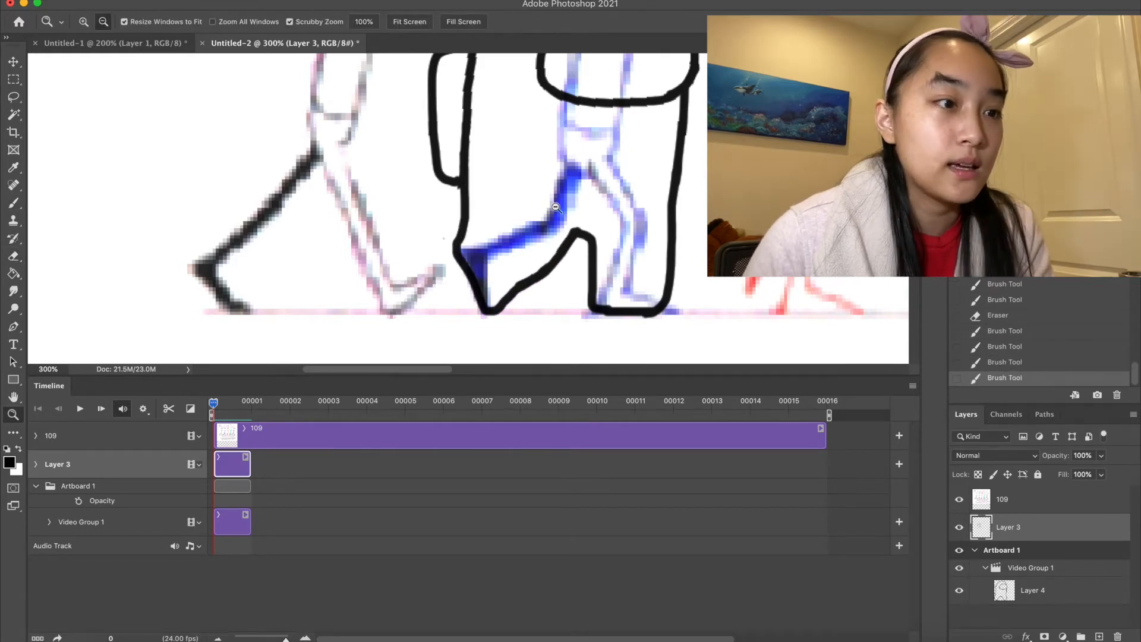
pyautogui.press('super+minus')
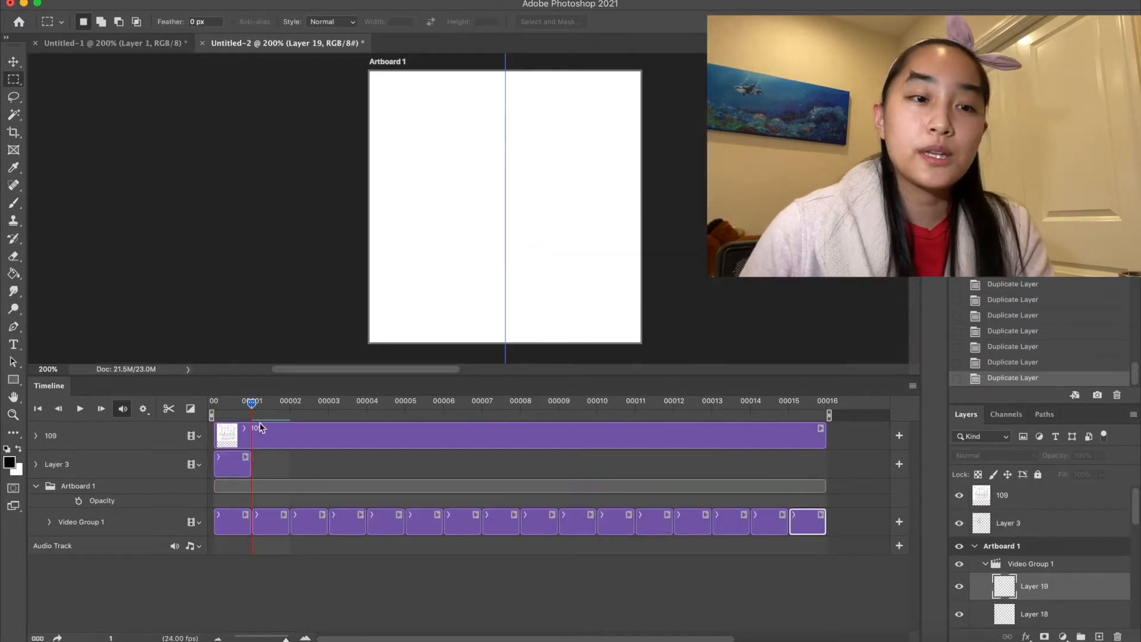
# Step: Enable onion skins for the timeline
pyautogui.click(913, 387)
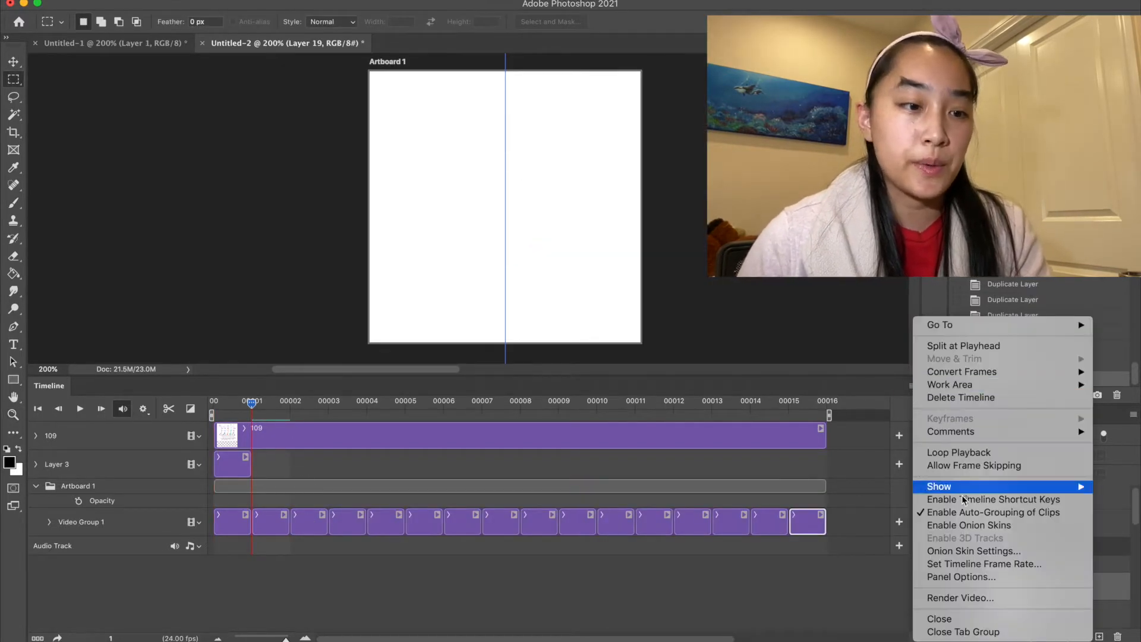
pyautogui.click(973, 526)
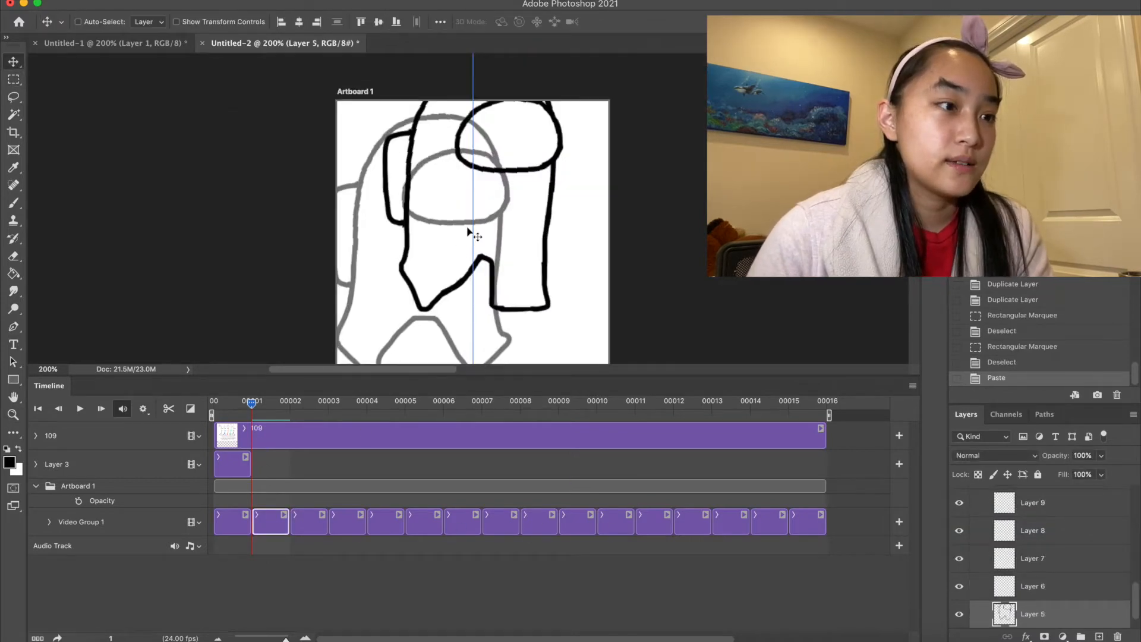
# Step: Move the second pose on Layer 5 over the onion-skinned first pose and nudge it down toward the artboard's lower edge
pyautogui.moveTo(469, 229)
pyautogui.mouseDown()
pyautogui.moveTo(475, 249)
pyautogui.moveTo(517, 173)
pyautogui.moveTo(479, 224)
pyautogui.mouseUp()
pyautogui.press('Down')
pyautogui.press('Down')
pyautogui.press('Down')
pyautogui.press('Down')
pyautogui.press('Down')
pyautogui.press('Down')
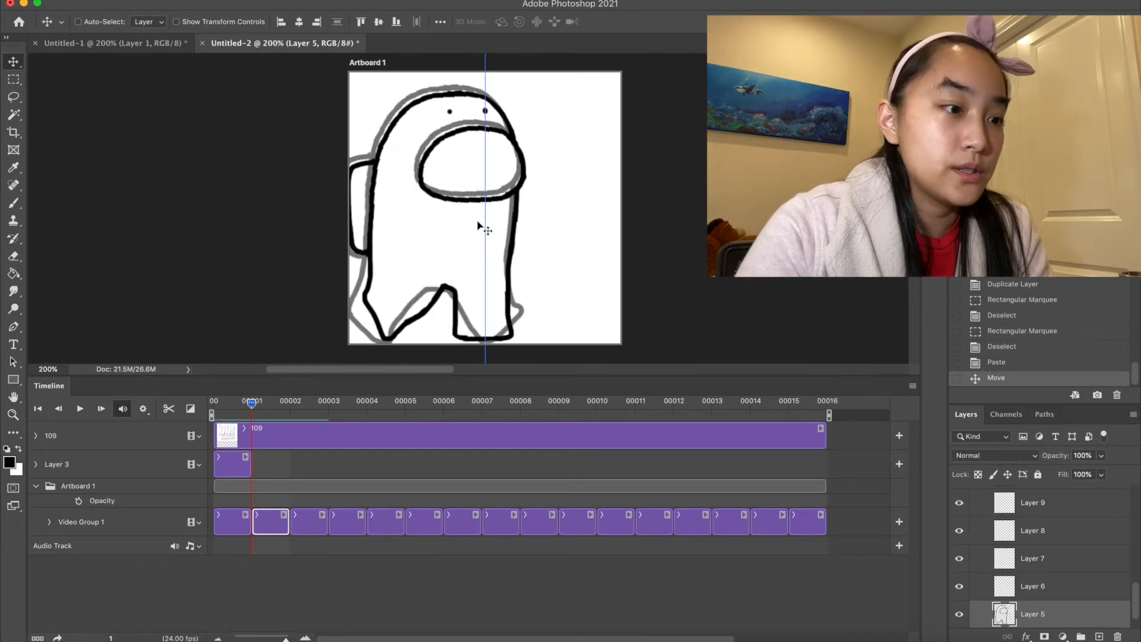
# Step: Nudge the second pose forward of the ghosted first pose, with fine horizontal and vertical corrections to align the planted front foot
pyautogui.press('Right')
pyautogui.press('Right')
pyautogui.press('Right')
pyautogui.press('Right')
pyautogui.press('Right')
pyautogui.press('Right')
pyautogui.press('Right')
pyautogui.press('Right')
pyautogui.press('Right')
pyautogui.press('Right')
pyautogui.press('Right')
pyautogui.press('Right')
pyautogui.press('Right')
pyautogui.press('Right')
pyautogui.press('Right')
pyautogui.press('Right')
pyautogui.press('Right')
pyautogui.press('Right')
pyautogui.press('Right')
pyautogui.press('Right')
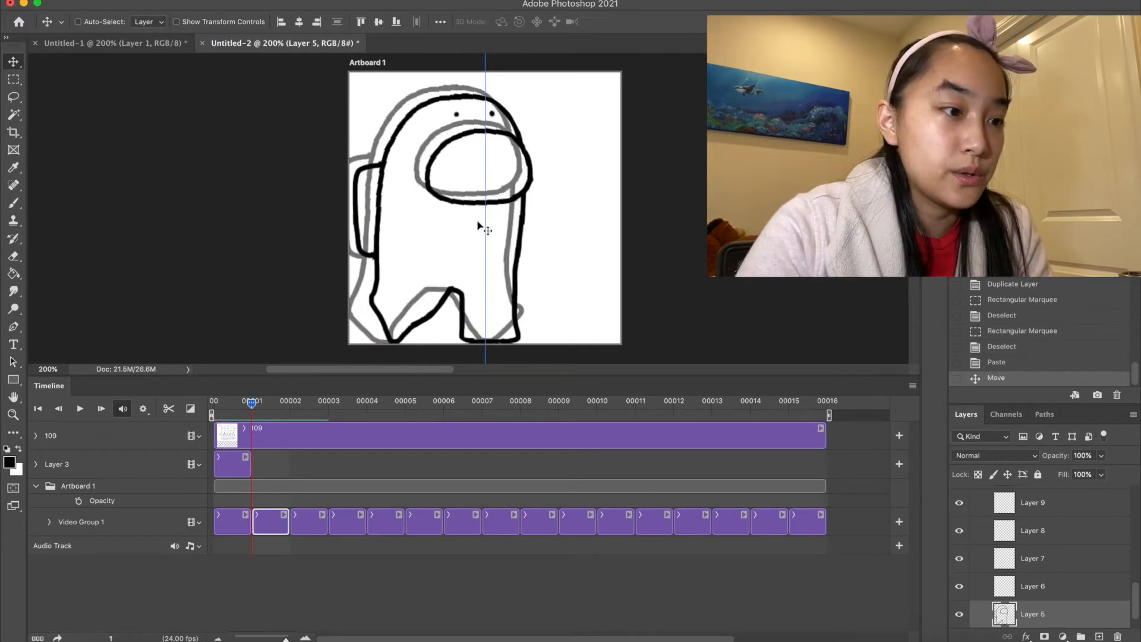
pyautogui.press('Left')
pyautogui.press('Left')
pyautogui.press('Left')
pyautogui.press('Left')
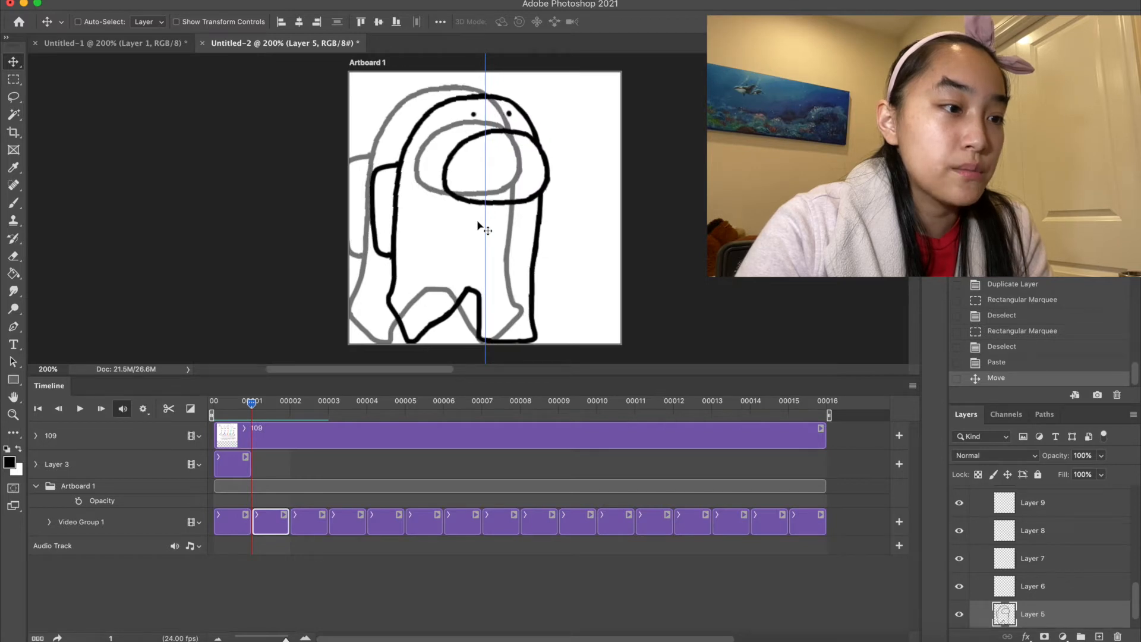
pyautogui.press('Up')
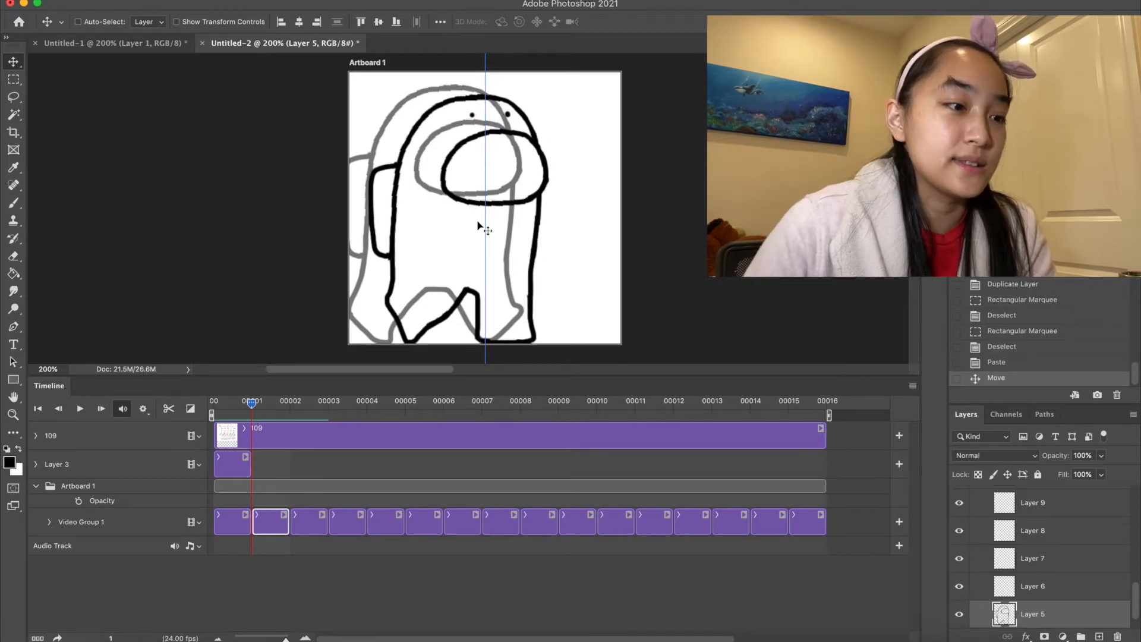
pyautogui.keyDown('super'); pyautogui.click(491, 338); pyautogui.keyUp('super')
pyautogui.keyDown('super'); pyautogui.click(480, 351); pyautogui.keyUp('super')
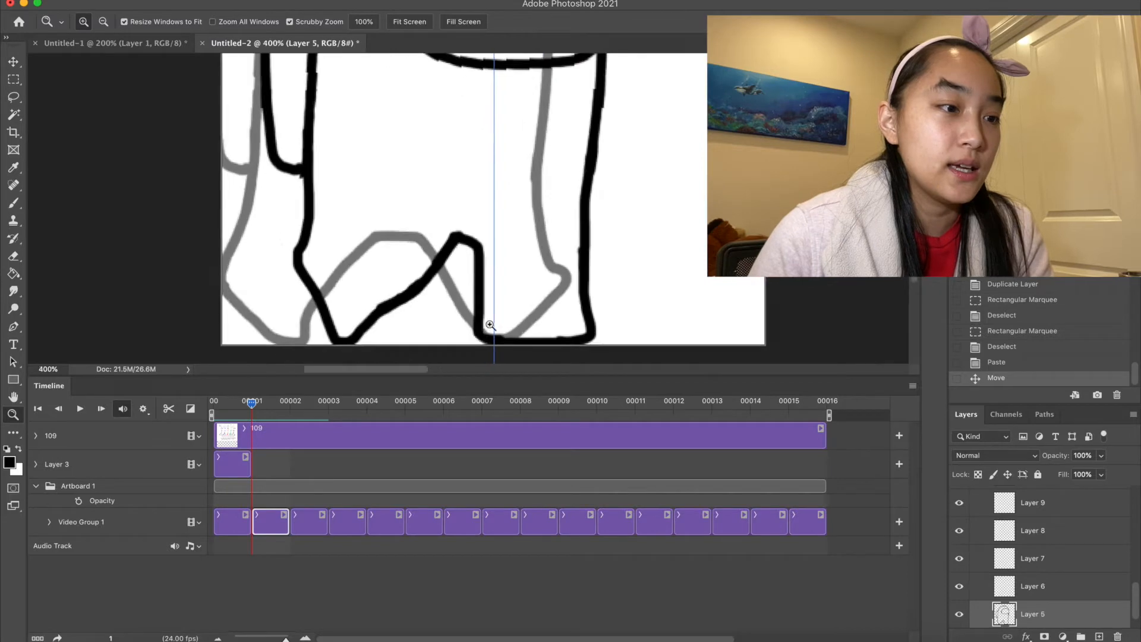
pyautogui.keyDown('super'); pyautogui.click(491, 327); pyautogui.keyUp('super')
pyautogui.keyDown('super'); pyautogui.click(492, 328); pyautogui.keyUp('super')
pyautogui.moveTo(504, 328)
pyautogui.mouseDown()
pyautogui.moveTo(501, 263)
pyautogui.moveTo(513, 267)
pyautogui.mouseUp()
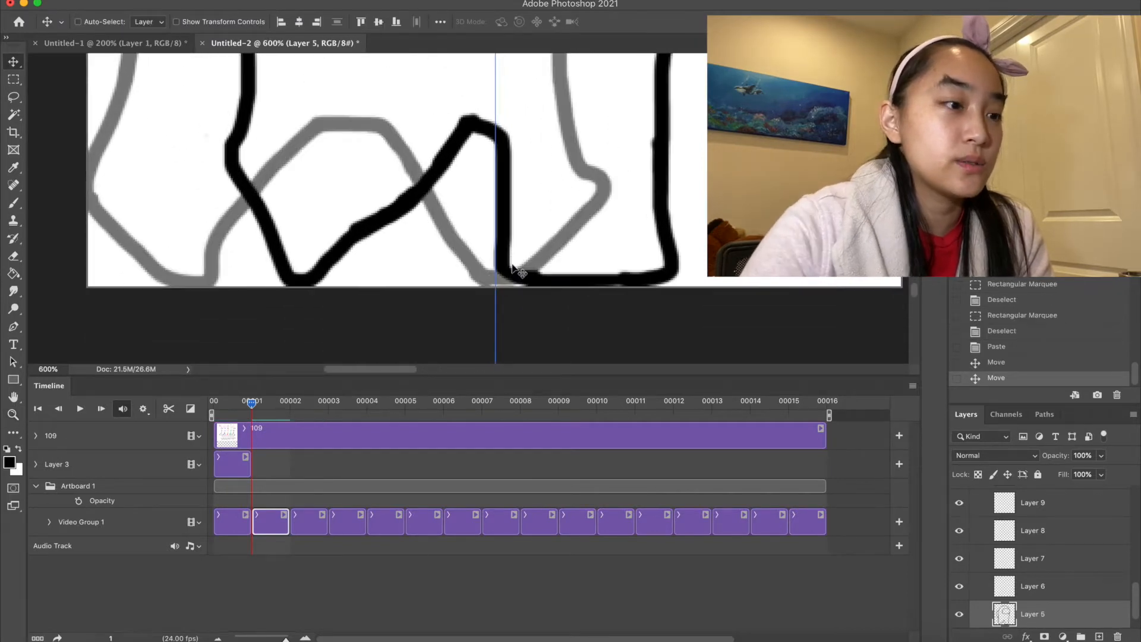
pyautogui.press('super+z')
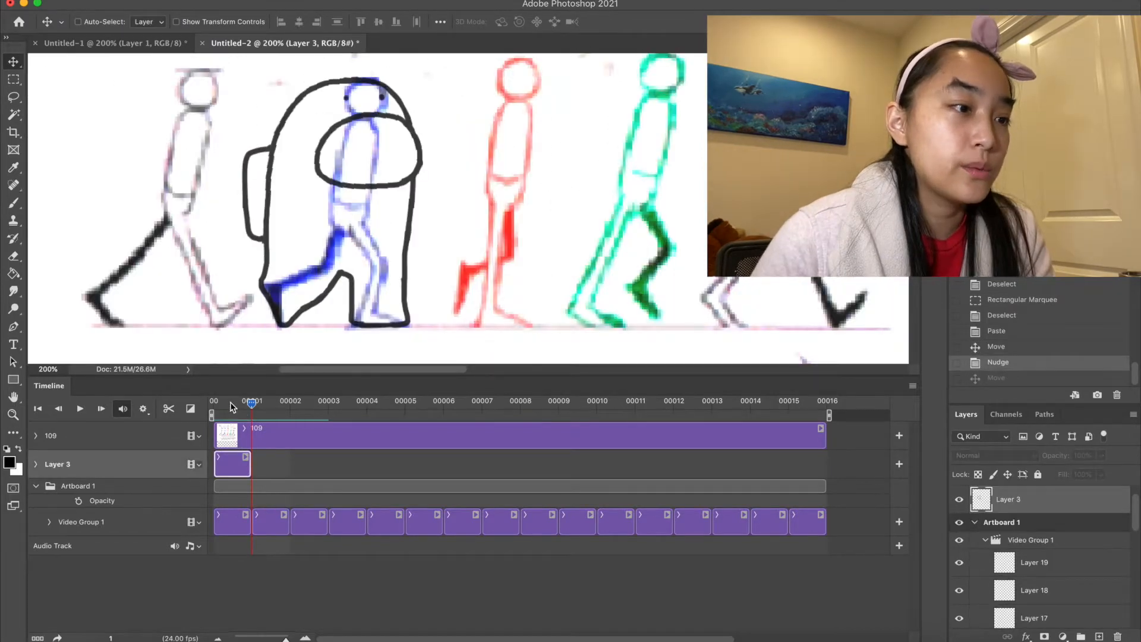
# Step: Move the Layer 3 character forward from the blue figure toward the red passing-position figure
pyautogui.moveTo(333, 229); pyautogui.dragTo(455, 228)
pyautogui.scroll(1, 509, 163)
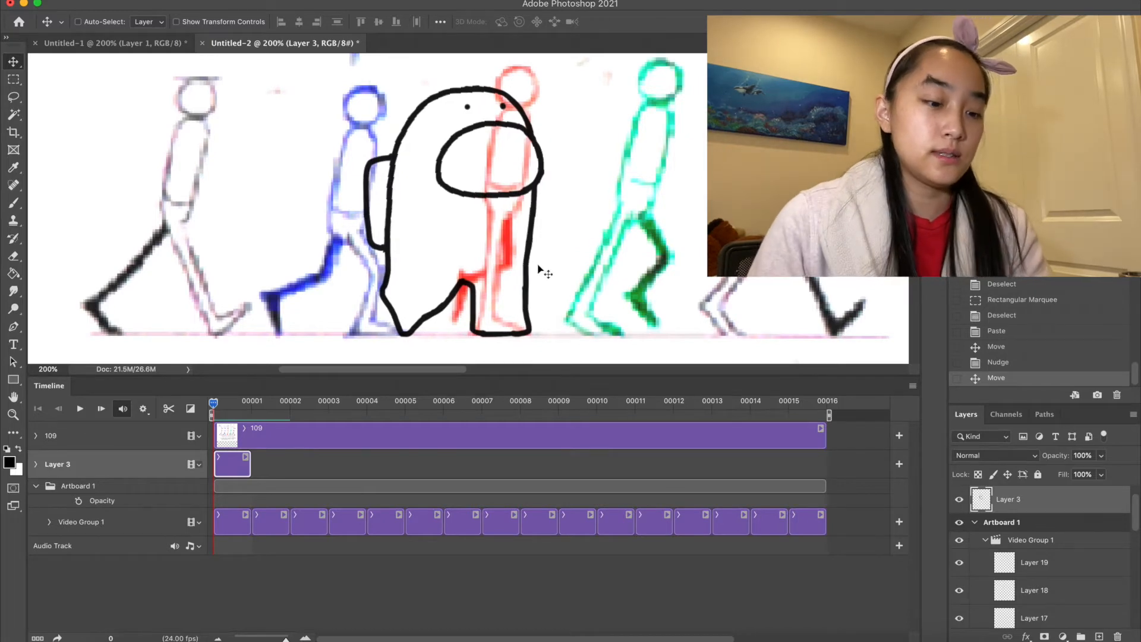
pyautogui.scroll(3, 539, 271)
# Step: Select the character's upper body with the backpack and shift it up and forward toward the red figure's head and torso
pyautogui.press('m')
pyautogui.moveTo(311, 78); pyautogui.dragTo(563, 291)
pyautogui.press('super+t')
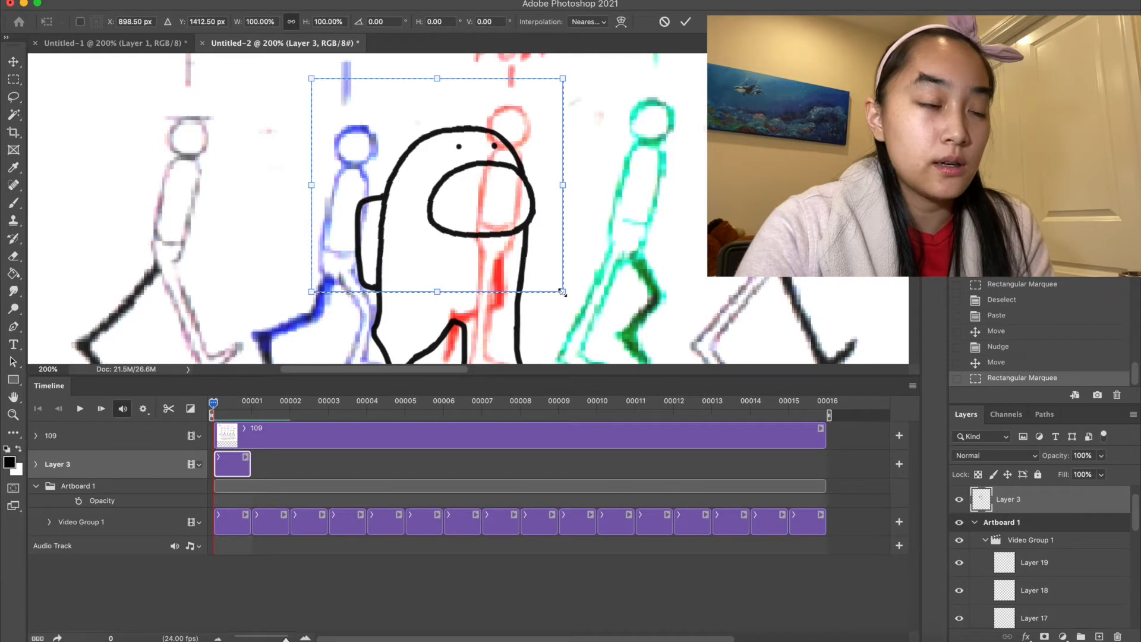
pyautogui.hotkey('shift', 'Up')
pyautogui.hotkey('shift', 'Up')
pyautogui.hotkey('shift', 'Up')
pyautogui.hotkey('shift', 'Up')
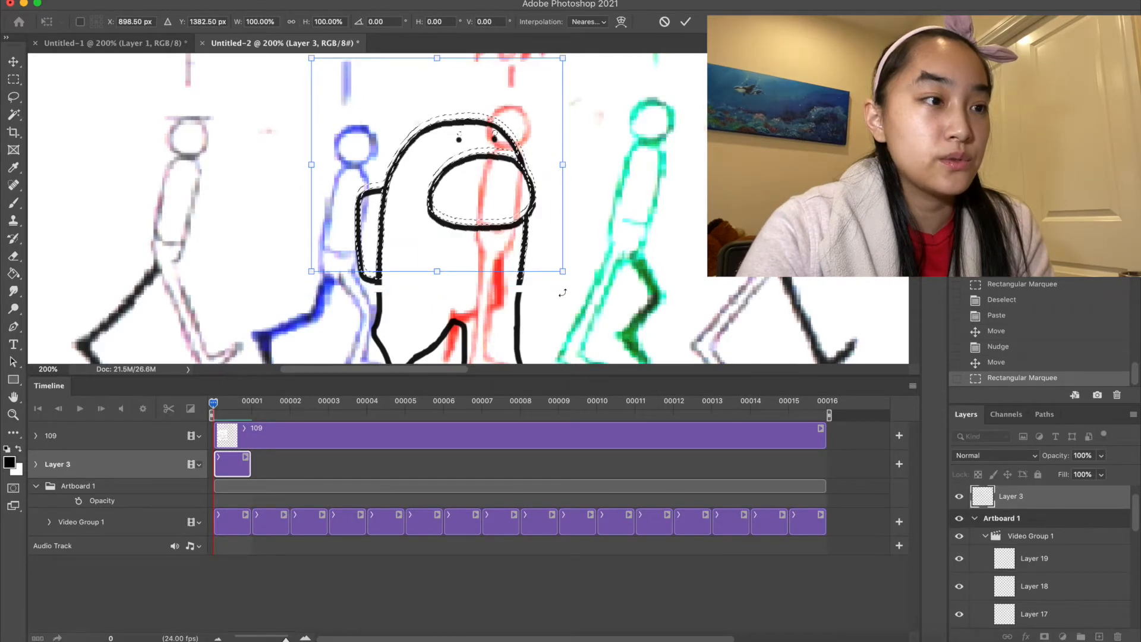
pyautogui.hotkey('shift', 'Right')
pyautogui.hotkey('shift', 'Right')
pyautogui.hotkey('shift', 'Right')
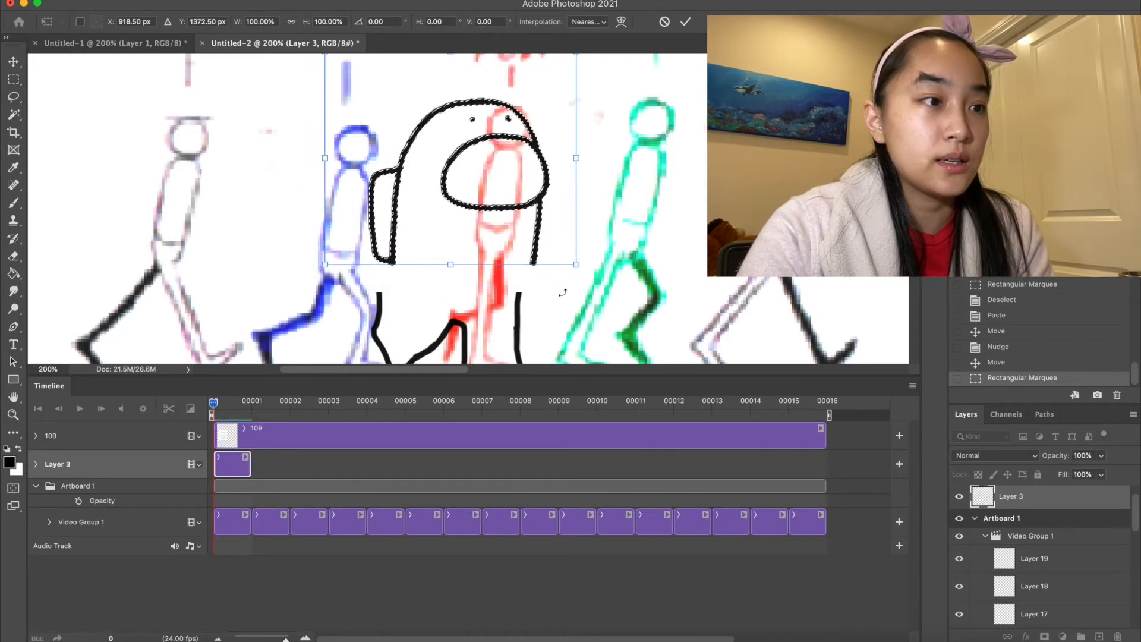
pyautogui.hotkey('shift', 'Right')
pyautogui.hotkey('shift', 'Right')
# Step: Fine-position the upper body over the red figure at X 943.50 px, Y 1382.50 px, apply the transform and deselect
pyautogui.press('Down')
pyautogui.press('Down')
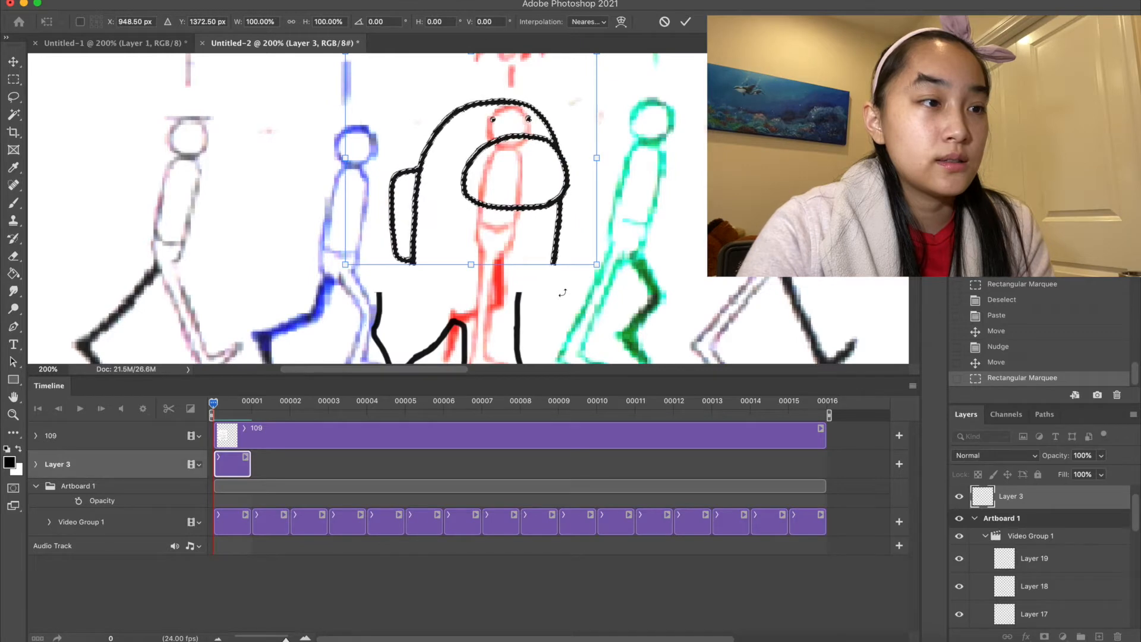
pyautogui.press('Left')
pyautogui.press('Left')
pyautogui.press('Left')
pyautogui.press('Down')
pyautogui.press('Down')
pyautogui.press('Down')
pyautogui.press('Down')
pyautogui.press('Down')
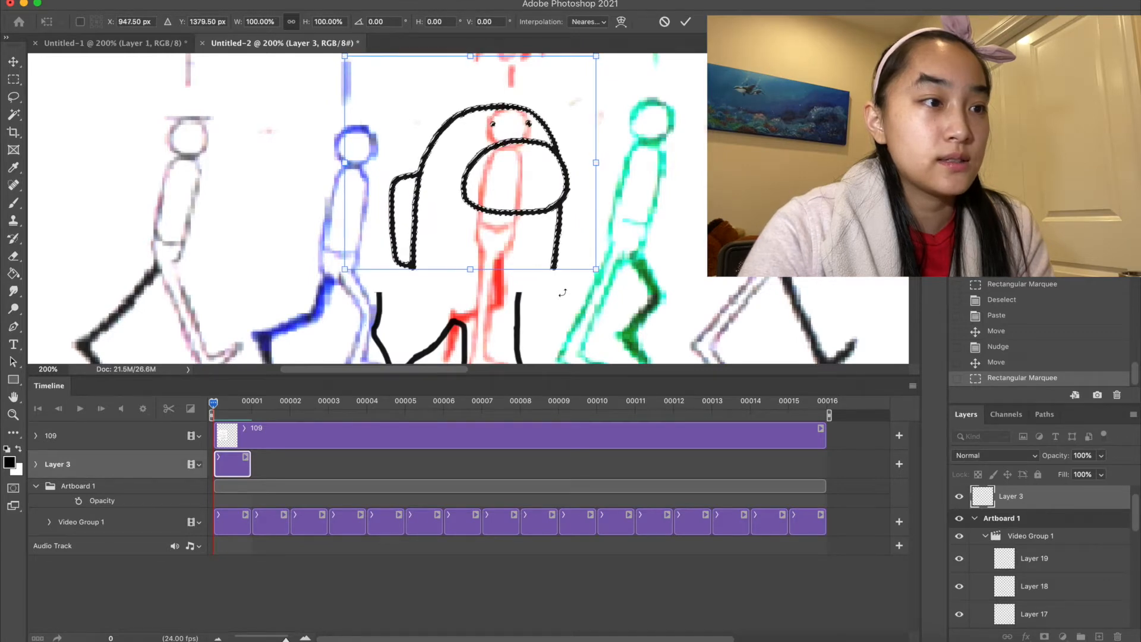
pyautogui.press('Left')
pyautogui.press('Left')
pyautogui.press('Down')
pyautogui.press('Down')
pyautogui.press('Down')
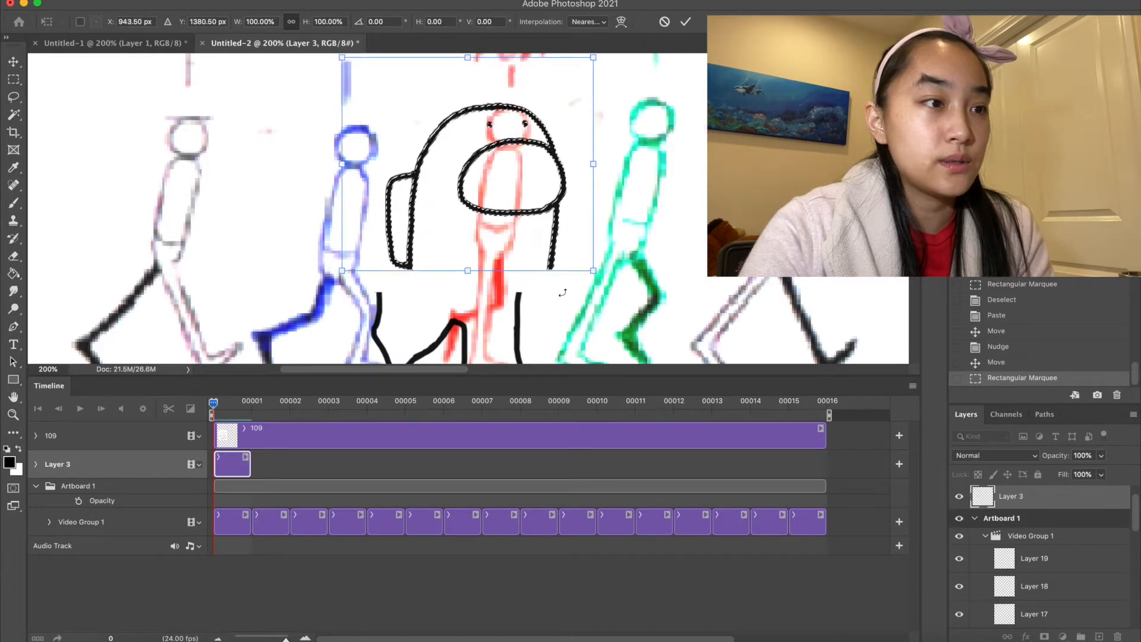
pyautogui.press('Up')
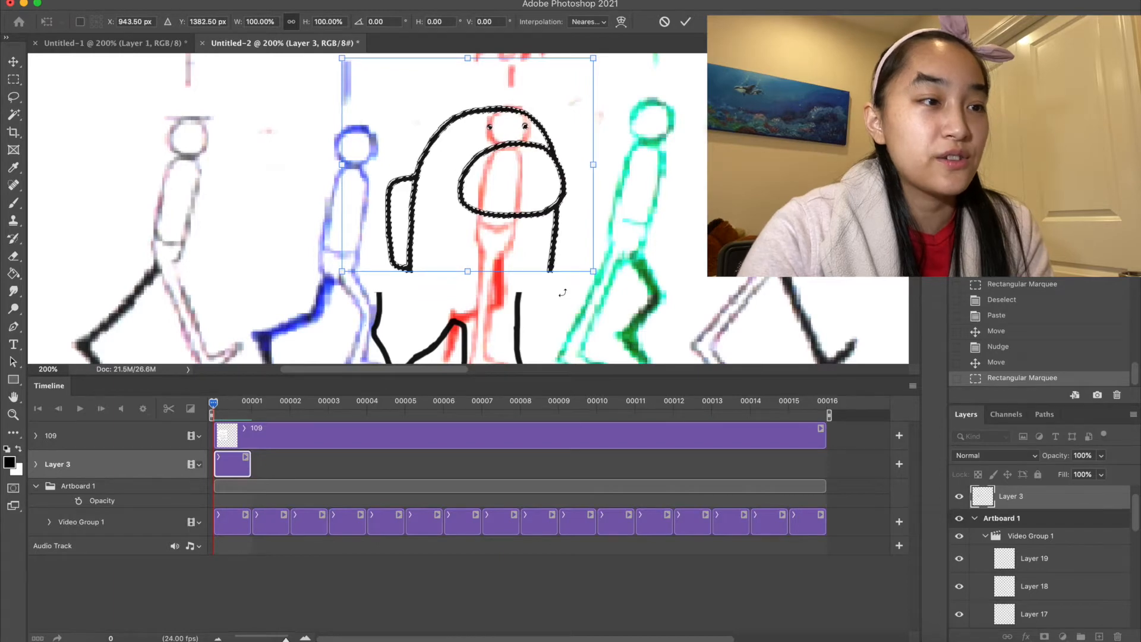
pyautogui.press('Return')
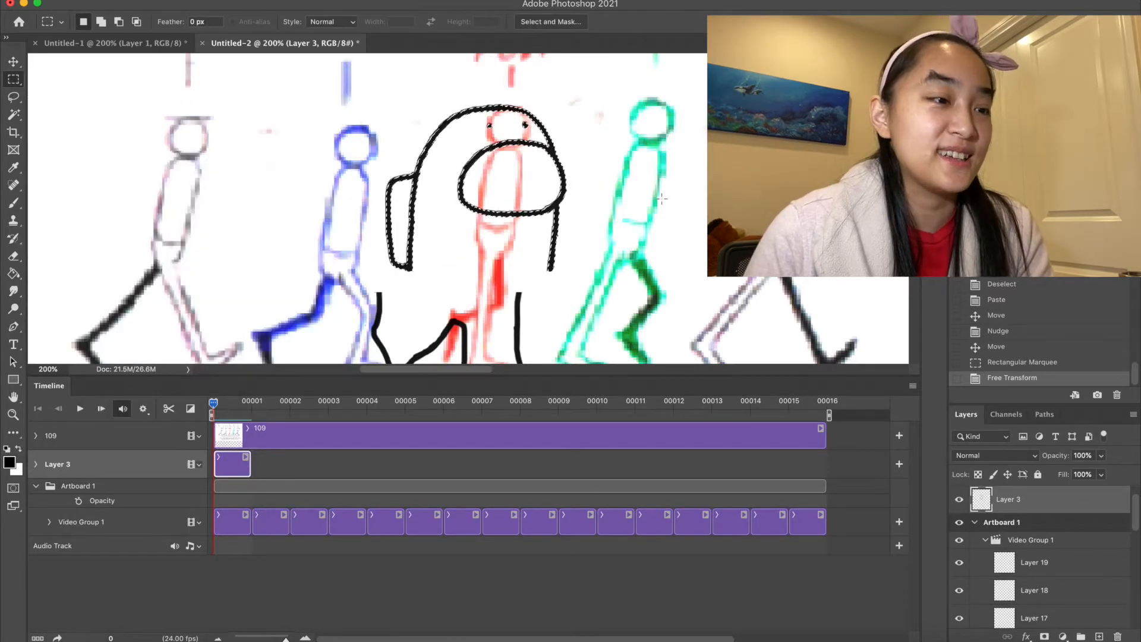
pyautogui.hotkey('ctrl', 'd')
# Step: Erase the old trailing leg and front-line remnants, and redraw the front body line from the visor down to the planted foot
pyautogui.press('z')
pyautogui.click(496, 269)
pyautogui.moveTo(519, 247)
pyautogui.mouseDown()
pyautogui.moveTo(579, 190)
pyautogui.moveTo(571, 200)
pyautogui.mouseUp()
pyautogui.press('e')
pyautogui.moveTo(592, 270); pyautogui.dragTo(599, 232)
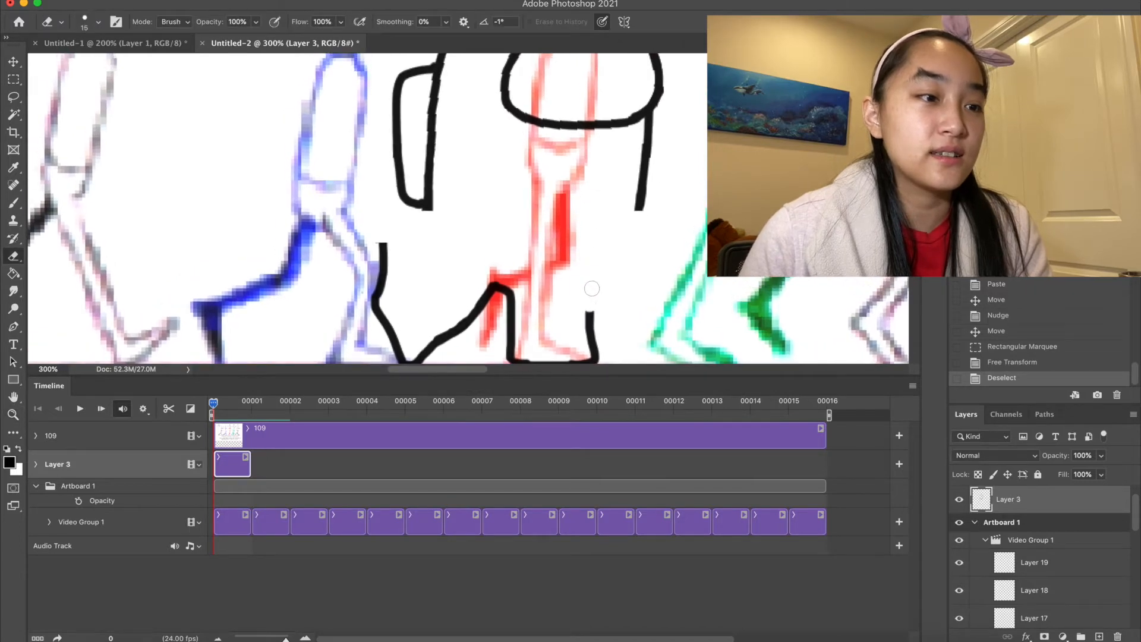
pyautogui.moveTo(590, 330); pyautogui.dragTo(591, 326)
pyautogui.press('b')
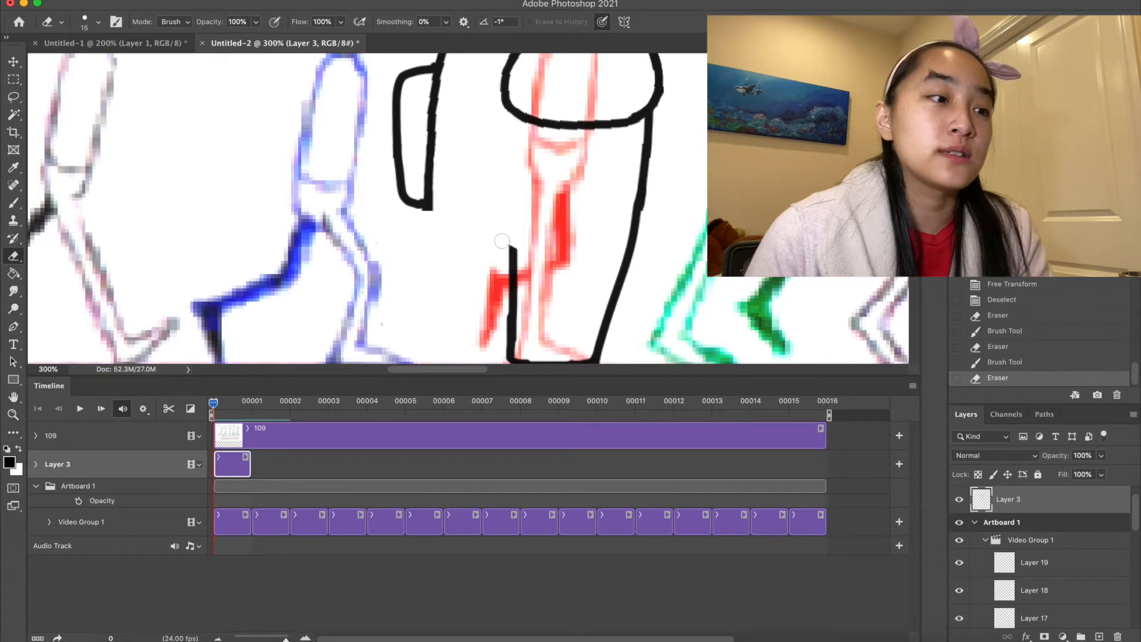
# Step: Draw the lower back line and the short lifted rear leg over the red figure's raised foot, erasing stray marks
pyautogui.press('b')
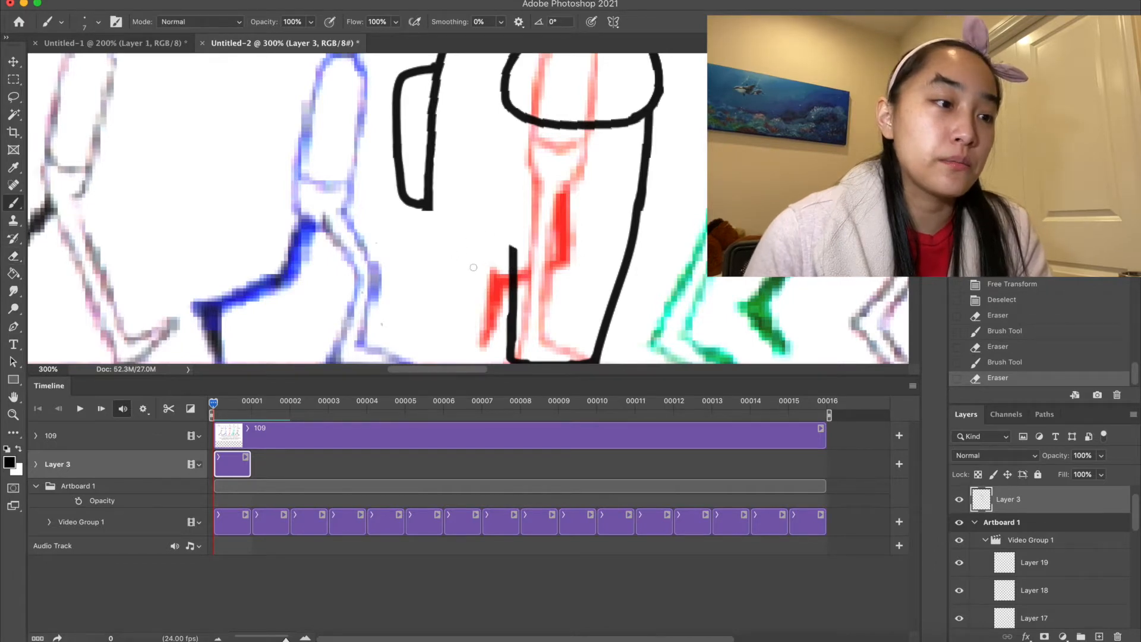
pyautogui.moveTo(429, 194)
pyautogui.mouseDown()
pyautogui.moveTo(455, 250)
pyautogui.moveTo(481, 266)
pyautogui.moveTo(468, 270)
pyautogui.moveTo(500, 251)
pyautogui.mouseUp()
pyautogui.press('e')
pyautogui.click(491, 276)
pyautogui.click(491, 275)
pyautogui.click(491, 276)
pyautogui.press('b')
pyautogui.moveTo(581, 178); pyautogui.dragTo(602, 275)
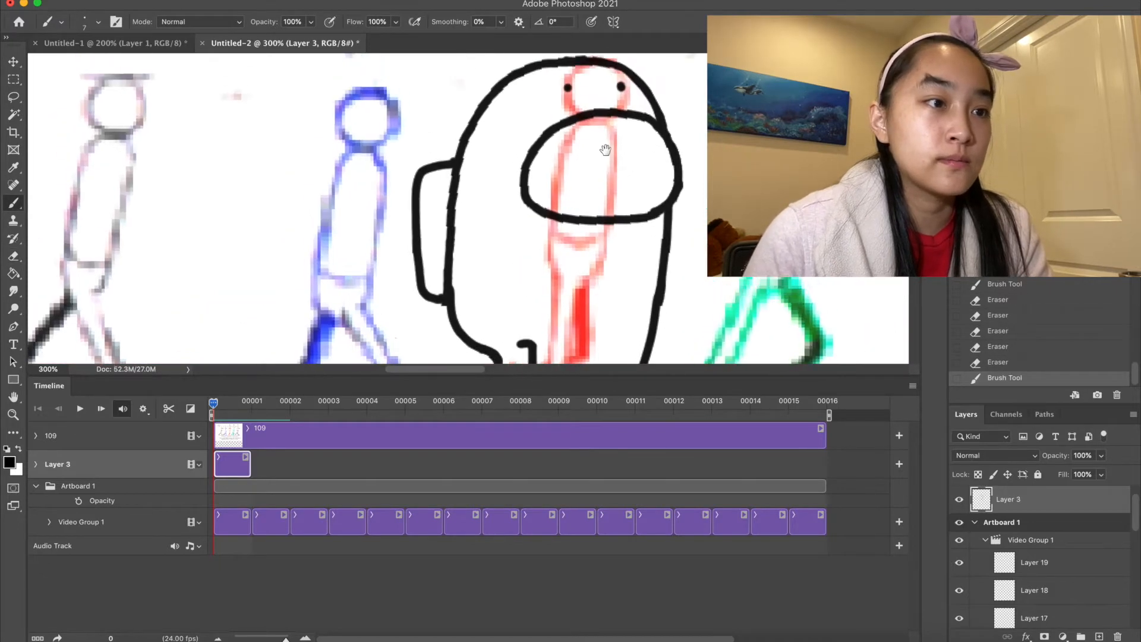
pyautogui.moveTo(595, 118); pyautogui.dragTo(597, 136)
pyautogui.moveTo(518, 295); pyautogui.dragTo(503, 191)
# Step: Erase the line end sticking out below the front foot of the passing pose
pyautogui.press('z')
pyautogui.keyDown('alt'); pyautogui.click(526, 208); pyautogui.keyUp('alt')
pyautogui.keyDown('alt'); pyautogui.click(526, 208); pyautogui.keyUp('alt')
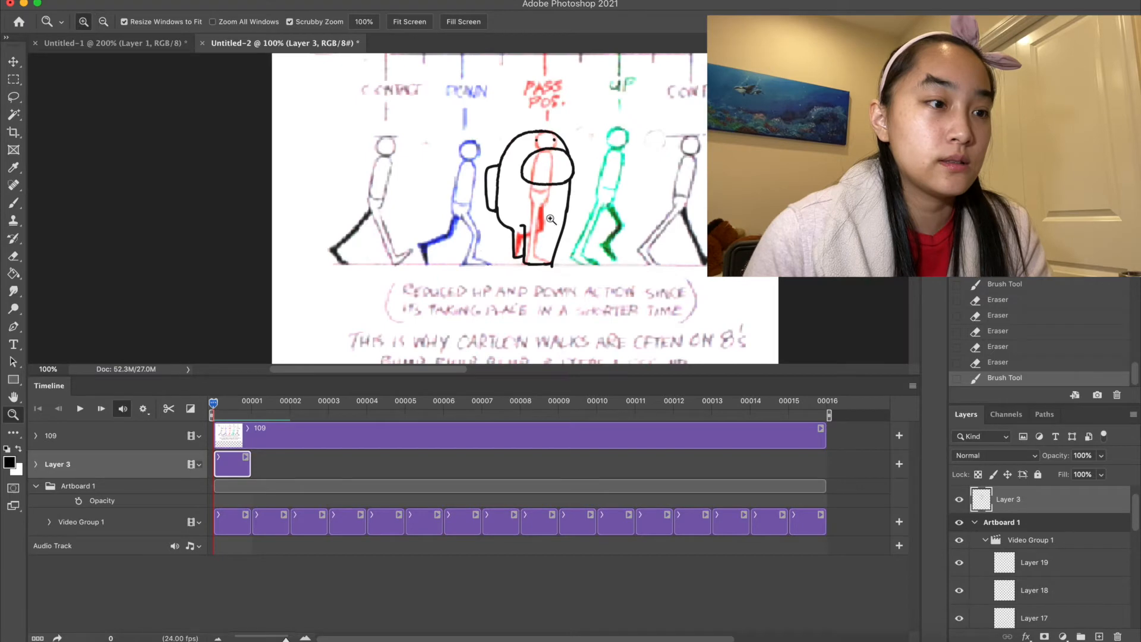
pyautogui.click(541, 264)
pyautogui.click(541, 263)
pyautogui.click(541, 264)
pyautogui.press('e')
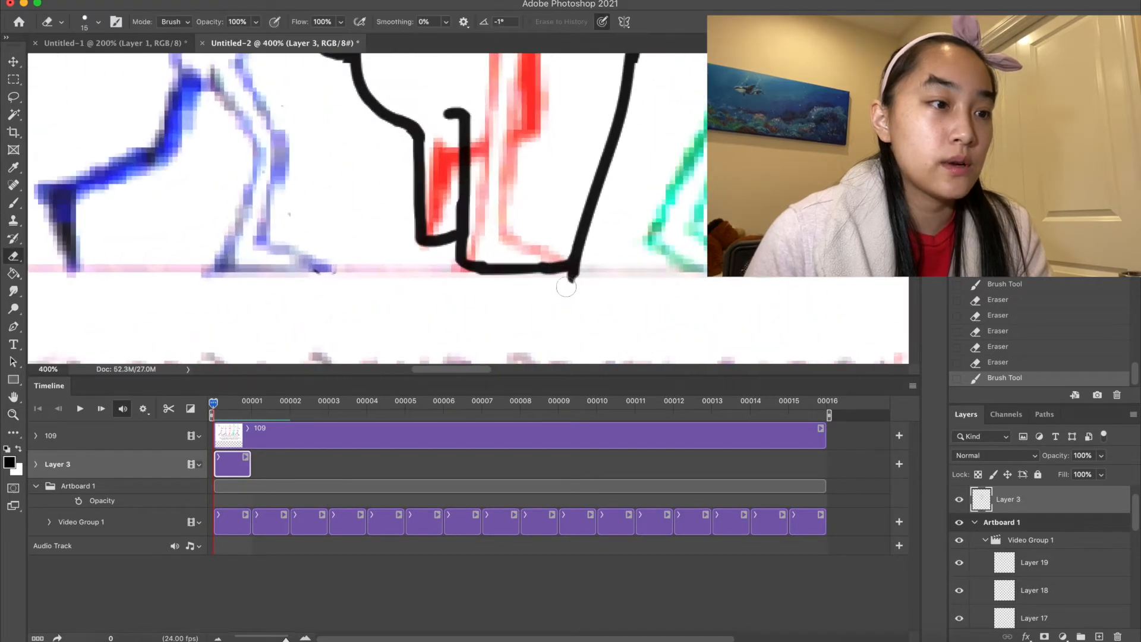
pyautogui.moveTo(572, 282); pyautogui.dragTo(597, 255)
# Step: Copy the finished passing pose and paste it on Layer 6 in the third clip of Video Group 1
pyautogui.press('z')
pyautogui.keyDown('alt'); pyautogui.click(538, 197); pyautogui.keyUp('alt')
pyautogui.keyDown('alt'); pyautogui.click(538, 197); pyautogui.keyUp('alt')
pyautogui.keyDown('alt'); pyautogui.click(538, 196); pyautogui.keyUp('alt')
pyautogui.keyDown('alt'); pyautogui.click(537, 197); pyautogui.keyUp('alt')
pyautogui.moveTo(537, 144); pyautogui.dragTo(534, 171)
pyautogui.press('m')
pyautogui.moveTo(464, 109)
pyautogui.mouseDown()
pyautogui.moveTo(517, 119)
pyautogui.moveTo(570, 249)
pyautogui.mouseUp()
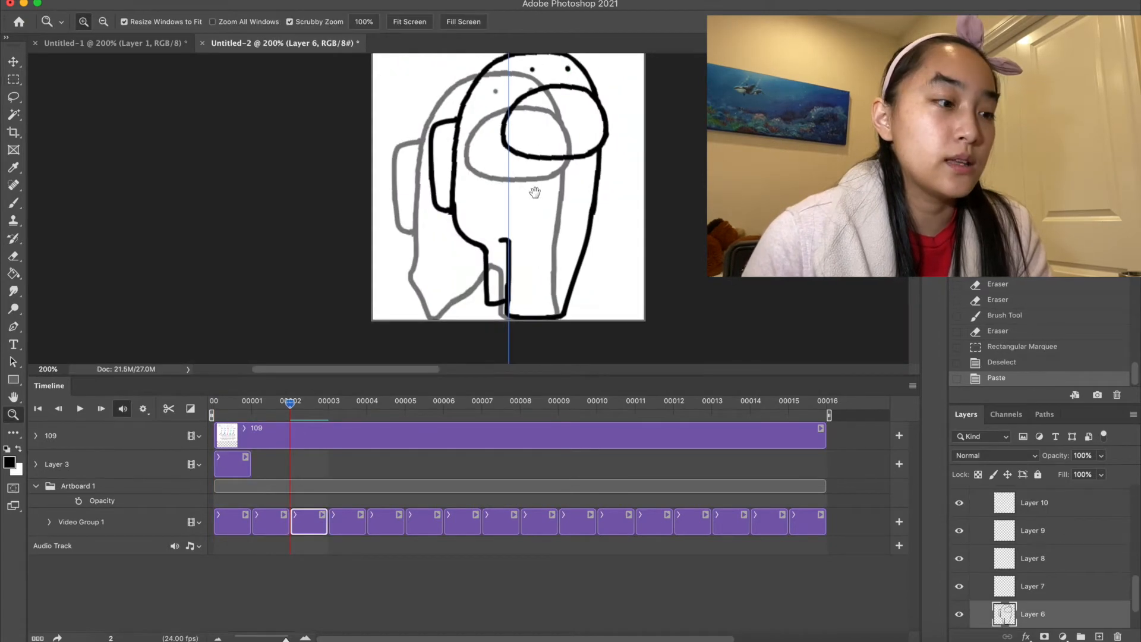
pyautogui.hotkey('ctrl', 'z')
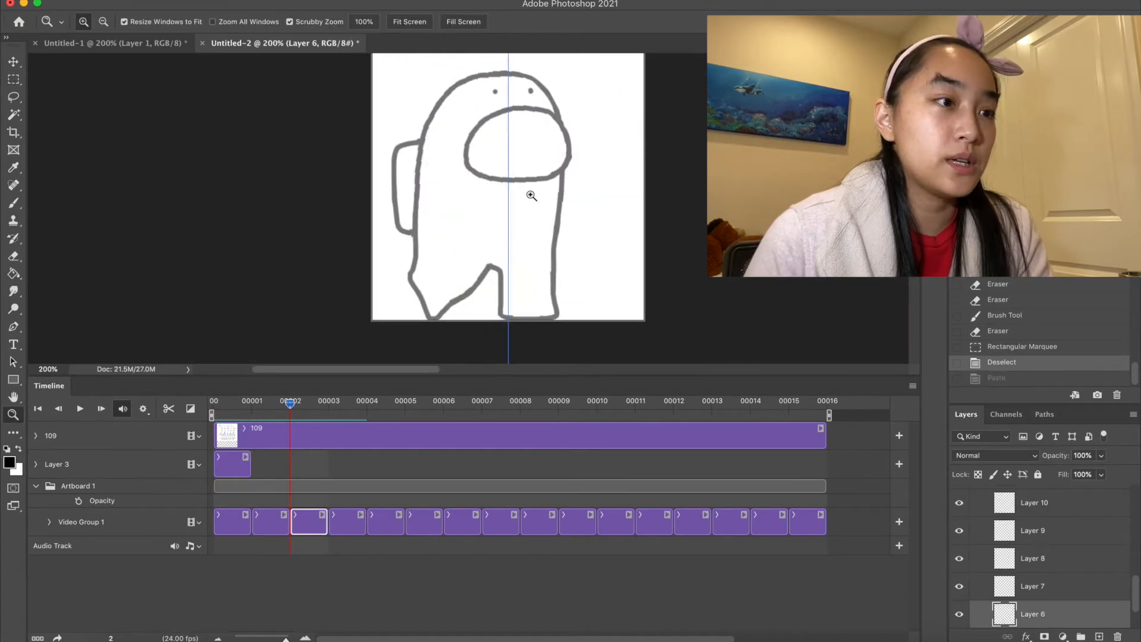
pyautogui.moveTo(544, 162); pyautogui.dragTo(535, 171)
pyautogui.hotkey('ctrl', 'shift', 'z')
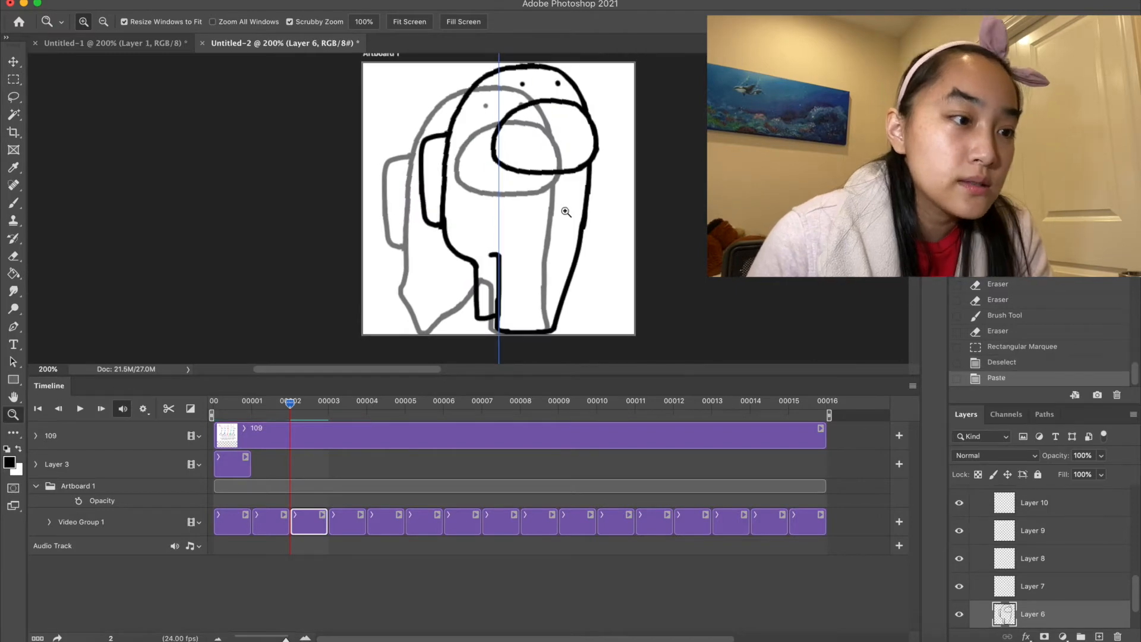
# Step: Move the pasted third pose slightly down to the artboard's lower edge and nudge it back over the ghosted second pose
pyautogui.press('v')
pyautogui.moveTo(537, 234); pyautogui.dragTo(541, 237)
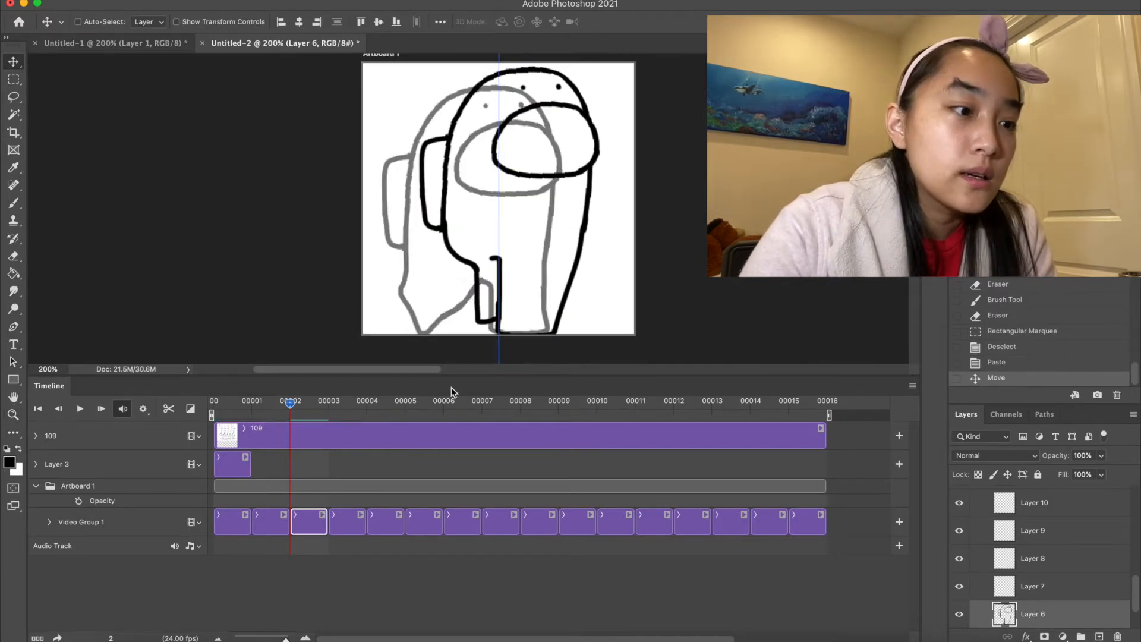
pyautogui.press('Left')
pyautogui.press('Left')
pyautogui.press('Left')
pyautogui.press('Left')
pyautogui.press('Left')
pyautogui.press('Left')
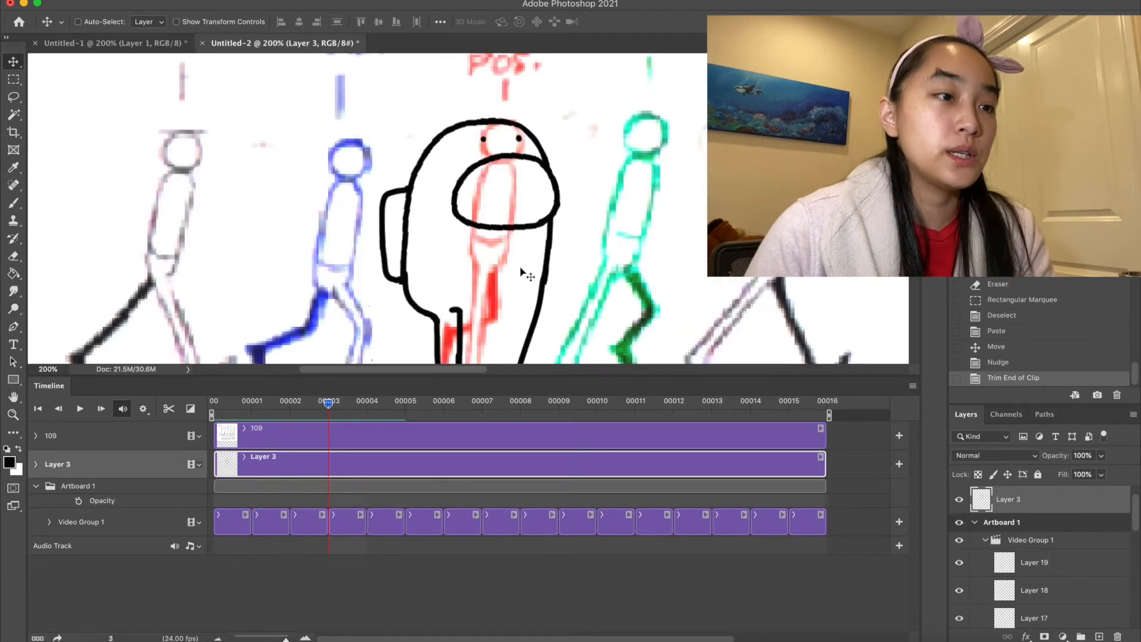
# Step: Move the Layer 3 character to the green UP figure, then select its upper body and shift it forward and up
pyautogui.moveTo(493, 257); pyautogui.dragTo(489, 221)
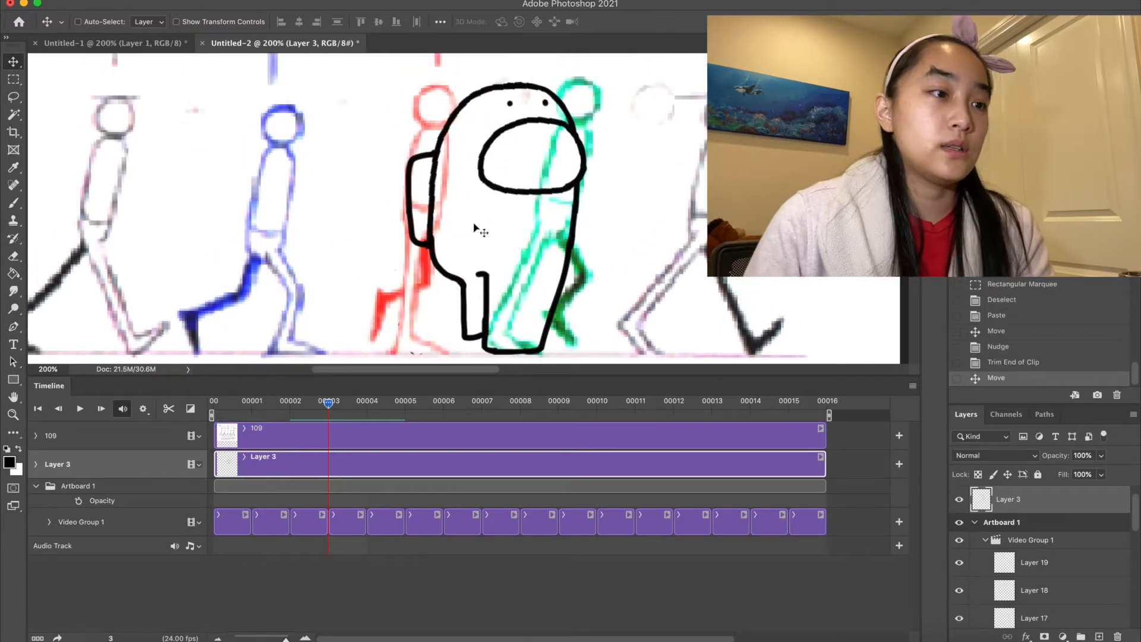
pyautogui.press('m')
pyautogui.moveTo(376, 69); pyautogui.dragTo(624, 250)
pyautogui.hotkey('ctrl', 't')
pyautogui.hotkey('shift', 'Right')
pyautogui.hotkey('shift', 'Right')
pyautogui.hotkey('shift', 'Right')
pyautogui.hotkey('shift', 'Right')
pyautogui.hotkey('shift', 'Right')
pyautogui.hotkey('shift', 'Up')
pyautogui.hotkey('shift', 'Up')
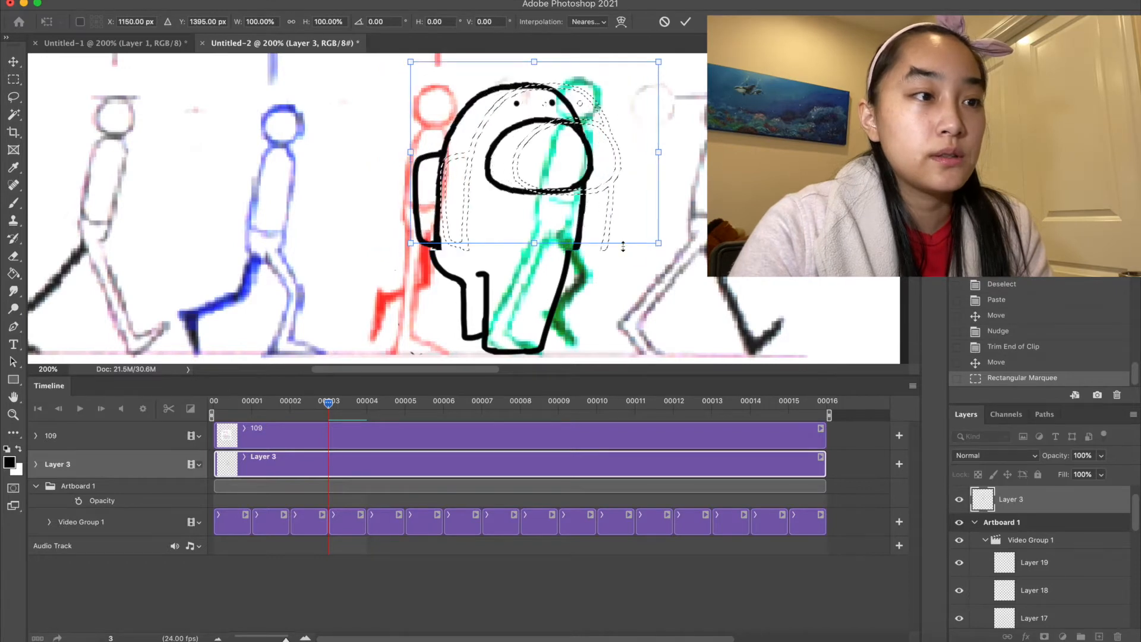
# Step: Fine-position the upper body over the green figure at X 1173 px, Y 1395 px, apply the transform and deselect
pyautogui.hotkey('shift', 'Right')
pyautogui.hotkey('shift', 'Right')
pyautogui.hotkey('shift', 'Down')
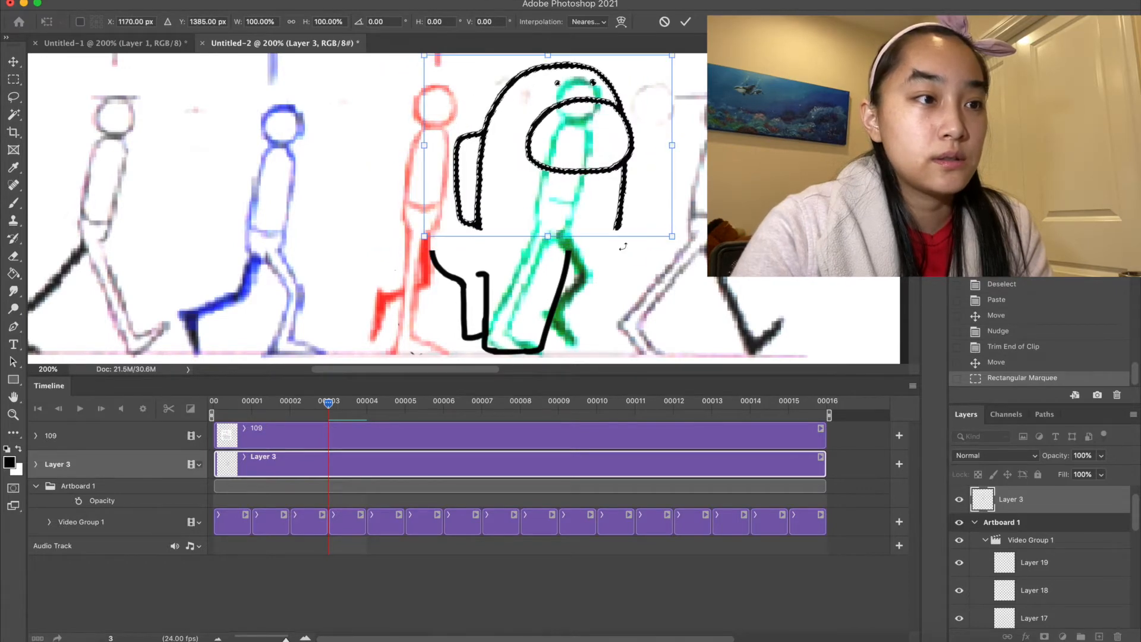
pyautogui.press('Right')
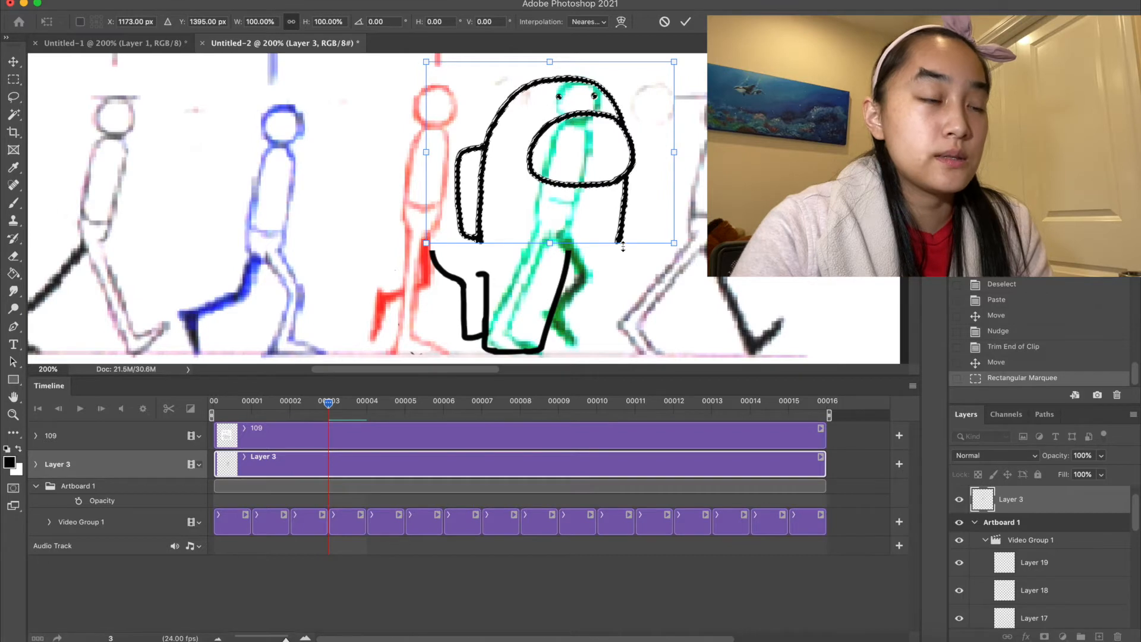
pyautogui.press('Return')
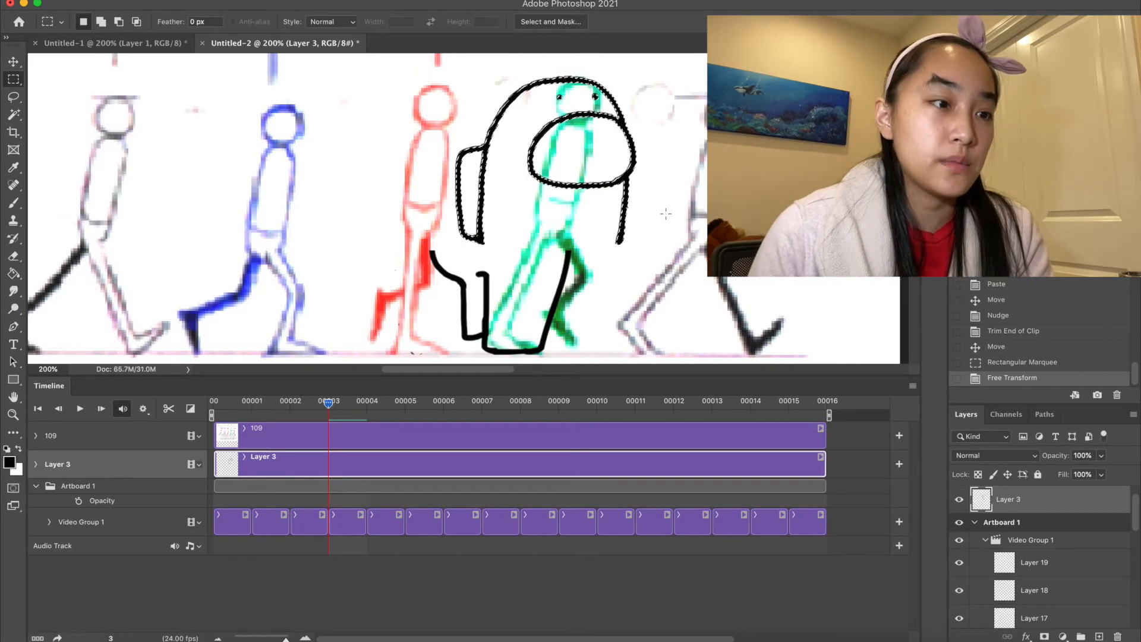
pyautogui.press('super+d')
# Step: Erase the old lower body and leg lines around the green figure, using a larger eraser
pyautogui.press('e')
pyautogui.moveTo(569, 253); pyautogui.dragTo(555, 308)
pyautogui.moveTo(564, 281); pyautogui.dragTo(541, 346)
pyautogui.moveTo(642, 249); pyautogui.dragTo(672, 229)
pyautogui.press(']')
pyautogui.moveTo(657, 166)
pyautogui.mouseDown()
pyautogui.moveTo(650, 228)
pyautogui.moveTo(651, 199)
pyautogui.mouseUp()
pyautogui.moveTo(494, 286)
pyautogui.mouseDown()
pyautogui.moveTo(465, 234)
pyautogui.moveTo(497, 318)
pyautogui.mouseUp()
# Step: Draw the front body line from the visor down to the green figure's lower leg and clean up its upper end
pyautogui.press('z')
pyautogui.click(550, 257)
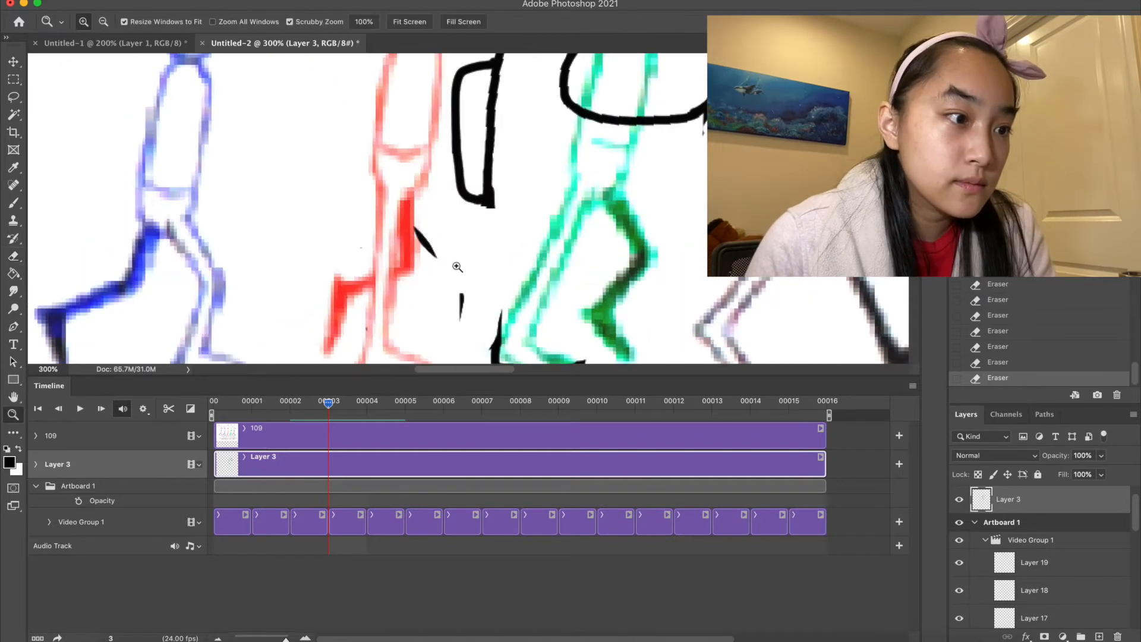
pyautogui.press('b')
pyautogui.moveTo(556, 343)
pyautogui.mouseDown()
pyautogui.moveTo(637, 230)
pyautogui.moveTo(690, 89)
pyautogui.mouseUp()
pyautogui.press('e')
pyautogui.moveTo(700, 86); pyautogui.dragTo(696, 138)
pyautogui.press('b')
# Step: Erase the leftover leg marks and draw the lower back line and legs over the green figure, undoing the last stroke
pyautogui.press('e')
pyautogui.moveTo(481, 321)
pyautogui.mouseDown()
pyautogui.moveTo(513, 343)
pyautogui.moveTo(482, 300)
pyautogui.moveTo(547, 167)
pyautogui.mouseUp()
pyautogui.press('b')
pyautogui.moveTo(542, 193)
pyautogui.mouseDown()
pyautogui.moveTo(548, 238)
pyautogui.moveTo(519, 306)
pyautogui.mouseUp()
pyautogui.press('e')
pyautogui.press('b')
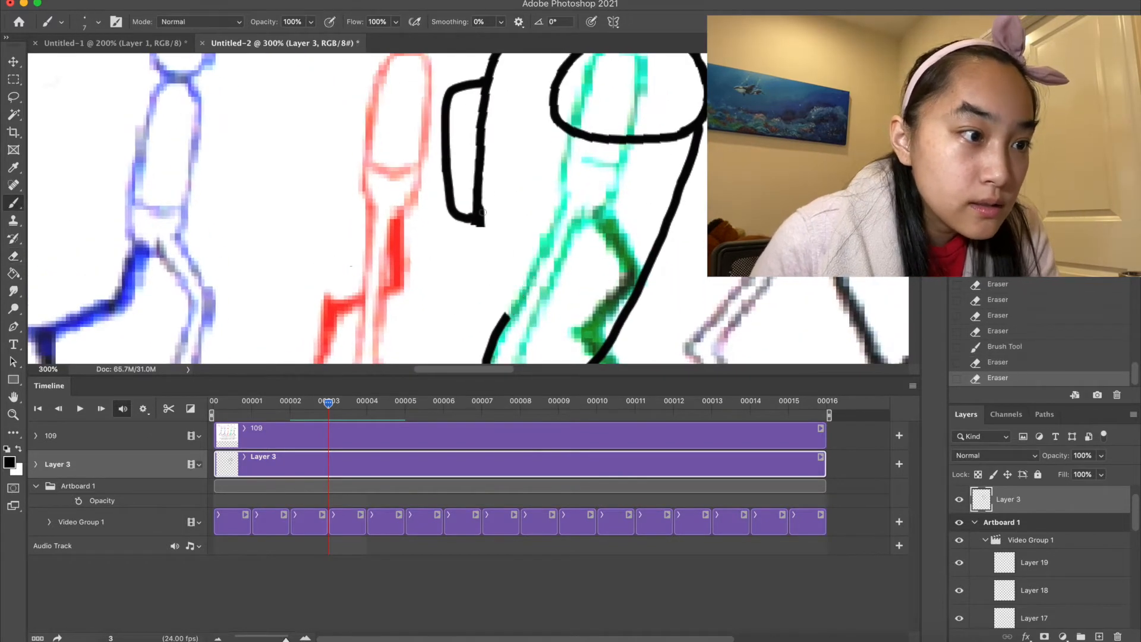
pyautogui.moveTo(482, 224); pyautogui.dragTo(510, 322)
pyautogui.moveTo(641, 317); pyautogui.dragTo(548, 247)
pyautogui.moveTo(508, 296)
pyautogui.mouseDown()
pyautogui.moveTo(551, 240)
pyautogui.moveTo(563, 241)
pyautogui.moveTo(571, 177)
pyautogui.moveTo(571, 226)
pyautogui.mouseUp()
pyautogui.press('super+z')
# Step: Copy the finished UP pose and paste it on Layer 7 in the fourth clip of Video Group 1
pyautogui.press('z')
pyautogui.keyDown('alt'); pyautogui.click(567, 152); pyautogui.keyUp('alt')
pyautogui.keyDown('alt'); pyautogui.click(567, 151); pyautogui.keyUp('alt')
pyautogui.press('m')
pyautogui.moveTo(488, 124); pyautogui.dragTo(615, 275)
pyautogui.press('super+d')
pyautogui.moveTo(501, 298); pyautogui.dragTo(534, 107)
pyautogui.moveTo(480, 327); pyautogui.dragTo(488, 234)
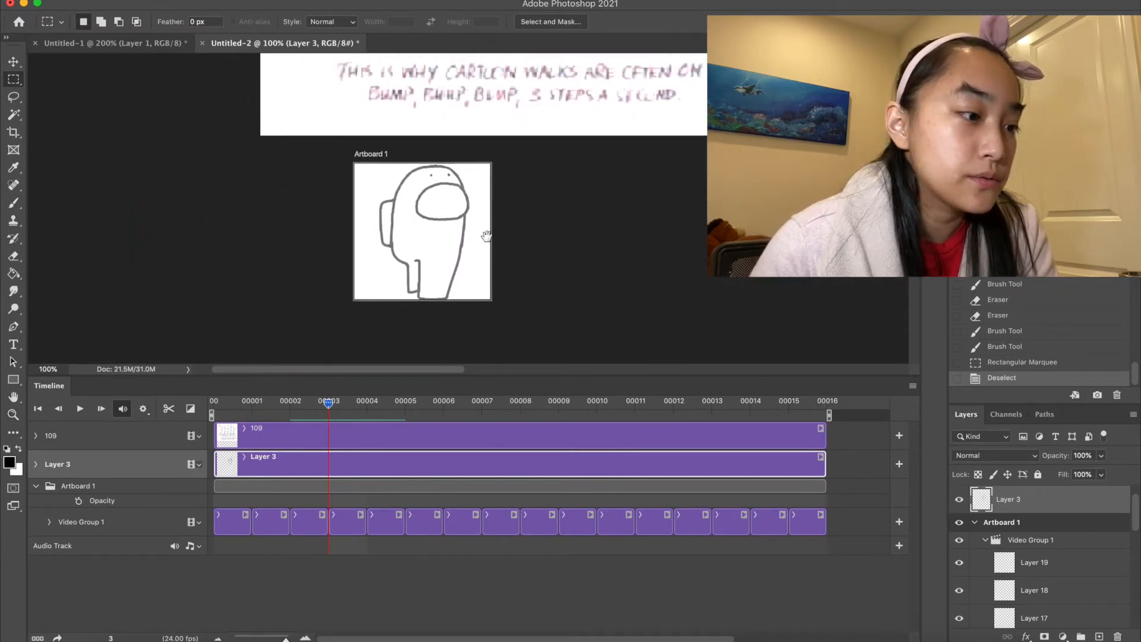
pyautogui.click(347, 512)
pyautogui.press('super+v')
pyautogui.press('v')
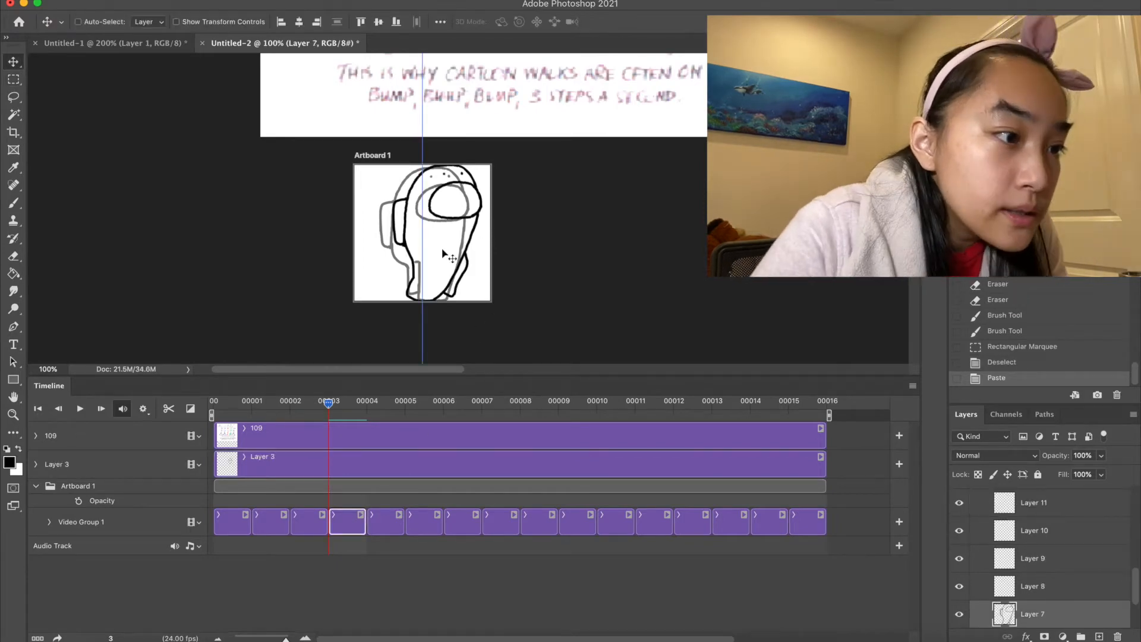
# Step: Nudge the fourth pose on Layer 7 forward over the ghosted third pose, with fine backward corrections to align the planted foot
pyautogui.hotkey('shift', 'Right')
pyautogui.hotkey('shift', 'Right')
pyautogui.hotkey('shift', 'Right')
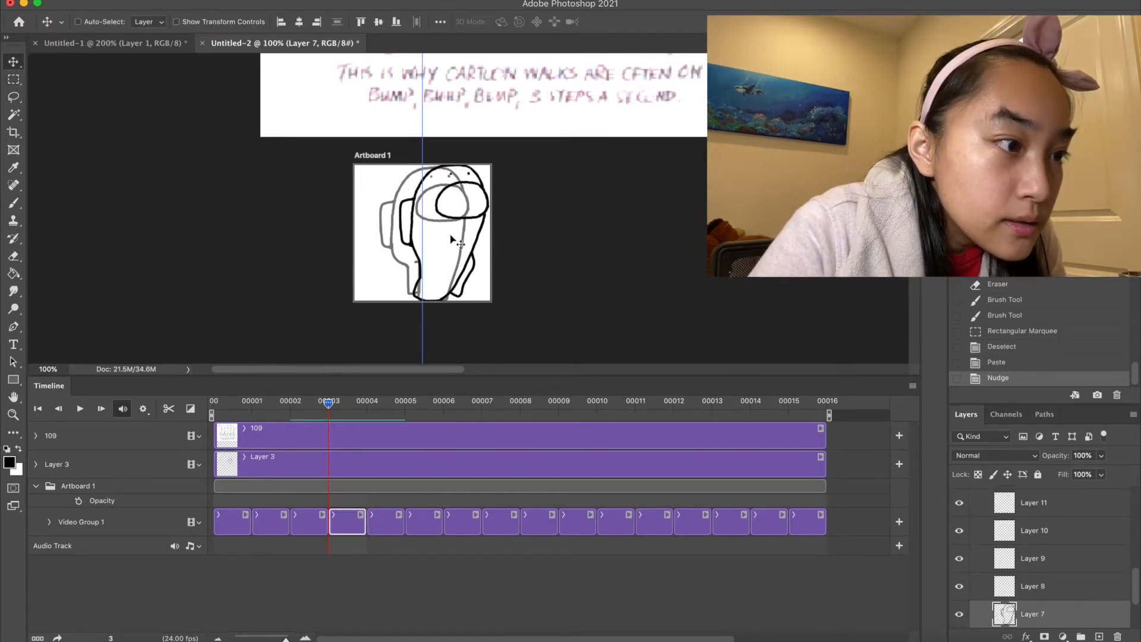
pyautogui.press('Left')
pyautogui.press('Left')
pyautogui.press('Left')
pyautogui.press('Left')
pyautogui.press('Left')
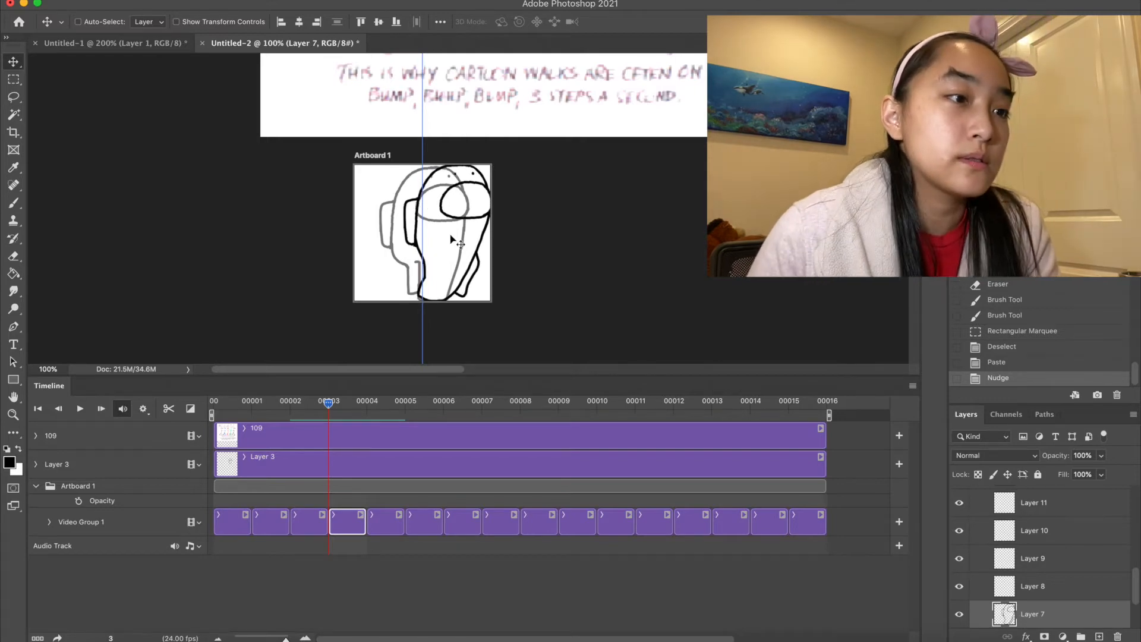
# Step: Delete Layer 3, which holds the working drawing over the green reference figure
pyautogui.moveTo(510, 137); pyautogui.dragTo(475, 393)
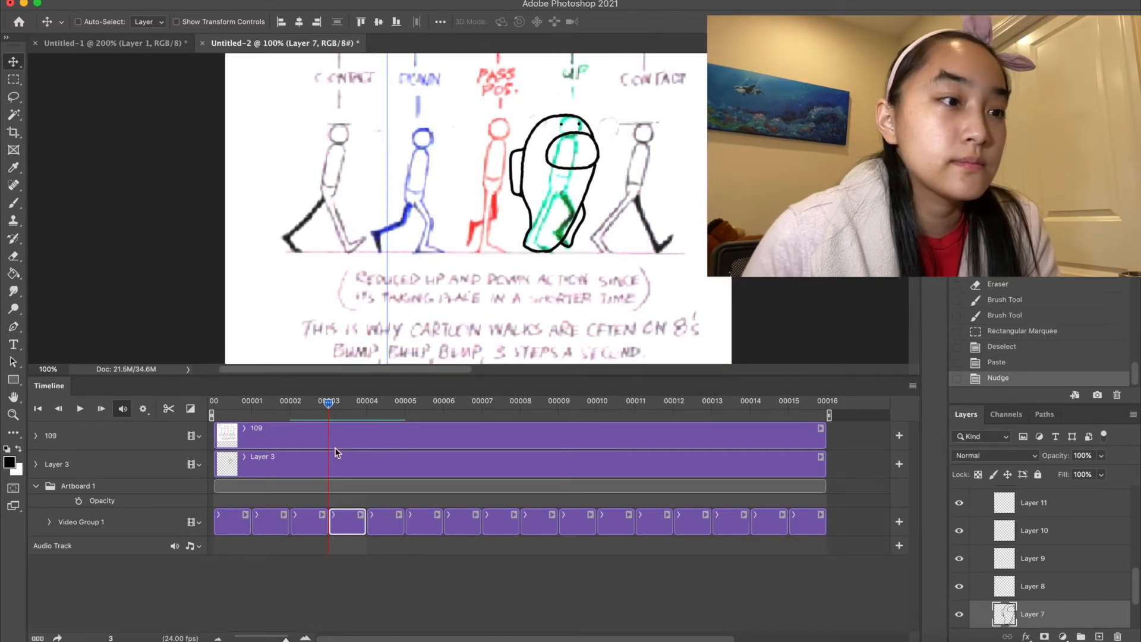
pyautogui.click(352, 470)
pyautogui.press('z')
pyautogui.click(601, 166)
pyautogui.press('v')
pyautogui.moveTo(473, 239); pyautogui.dragTo(648, 240)
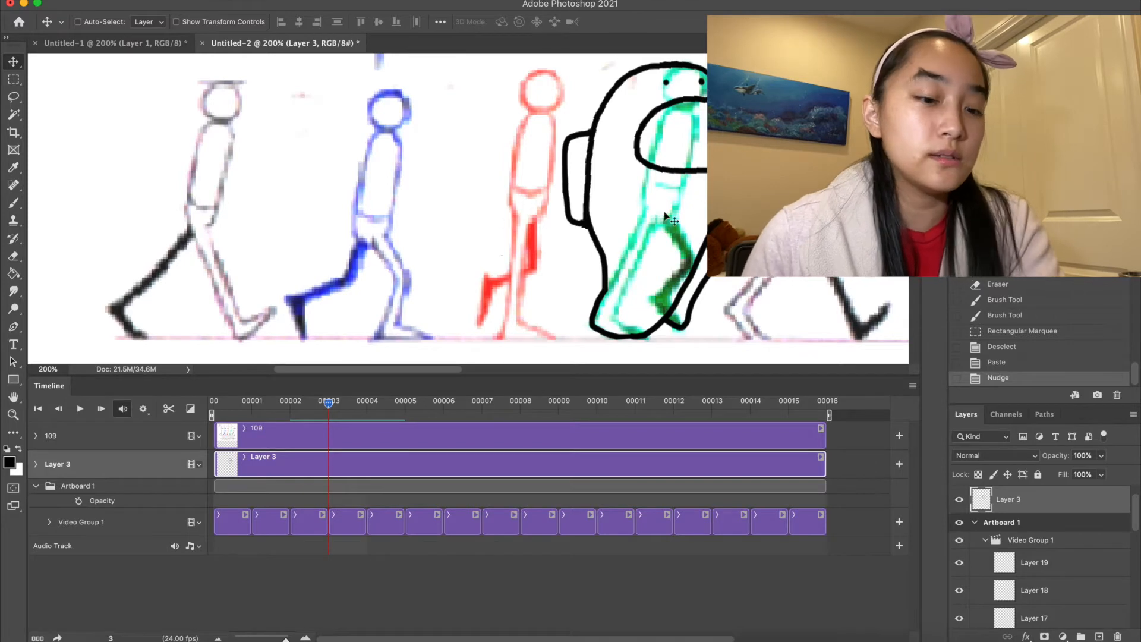
pyautogui.press('Delete')
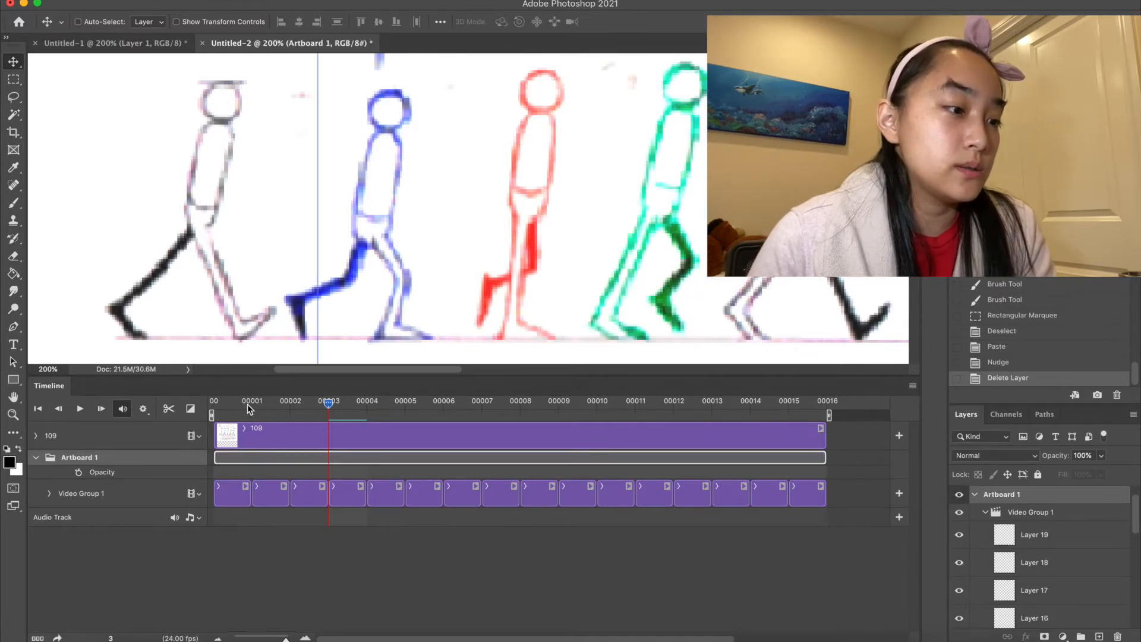
# Step: Duplicate the first four clips of Video Group 1, Layers 4 to 7, as separate layers
pyautogui.click(229, 411)
pyautogui.click(232, 494)
pyautogui.keyDown('shift'); pyautogui.click(346, 497); pyautogui.keyUp('shift')
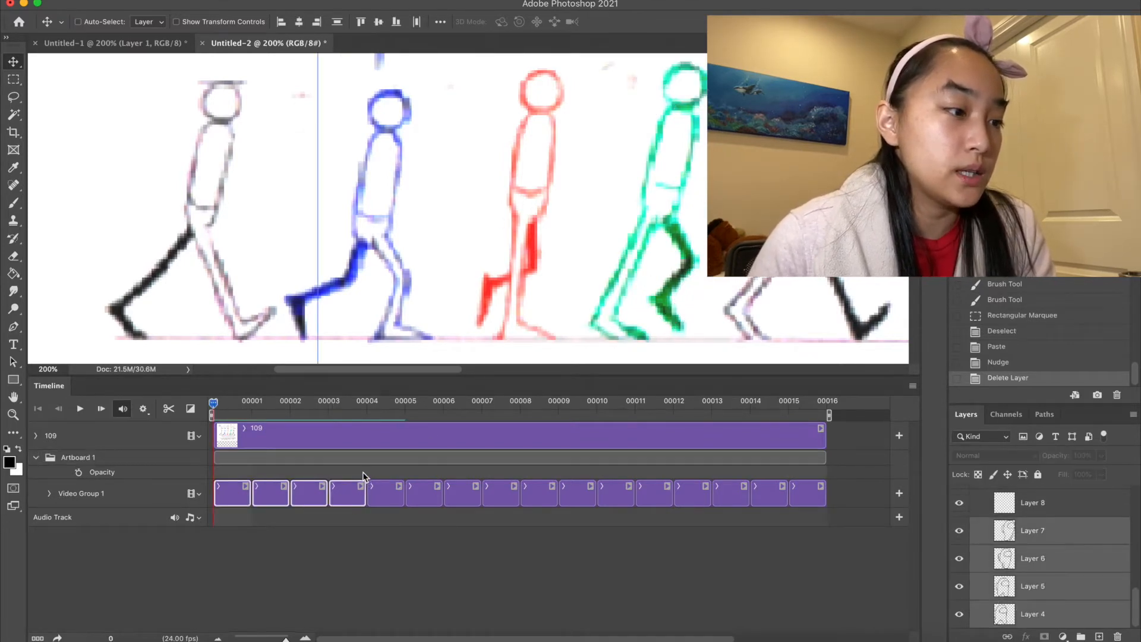
pyautogui.press('super+j')
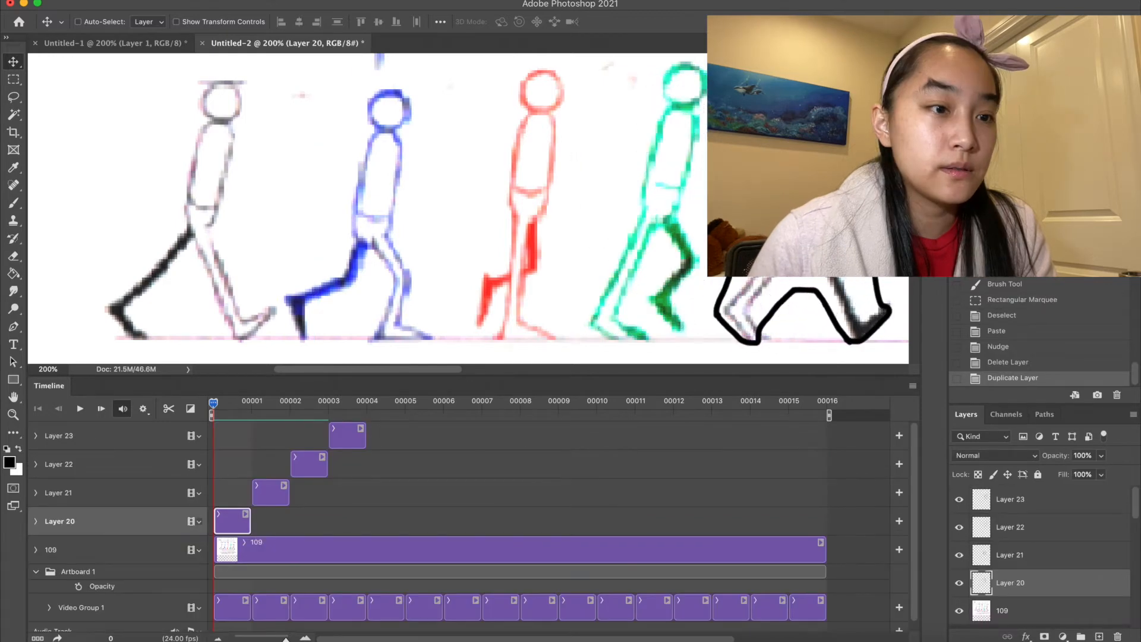
# Step: Move the duplicated poses over their matching reference figures and shift their clips to start at frame 5
pyautogui.moveTo(803, 309); pyautogui.dragTo(631, 268)
pyautogui.click(256, 409)
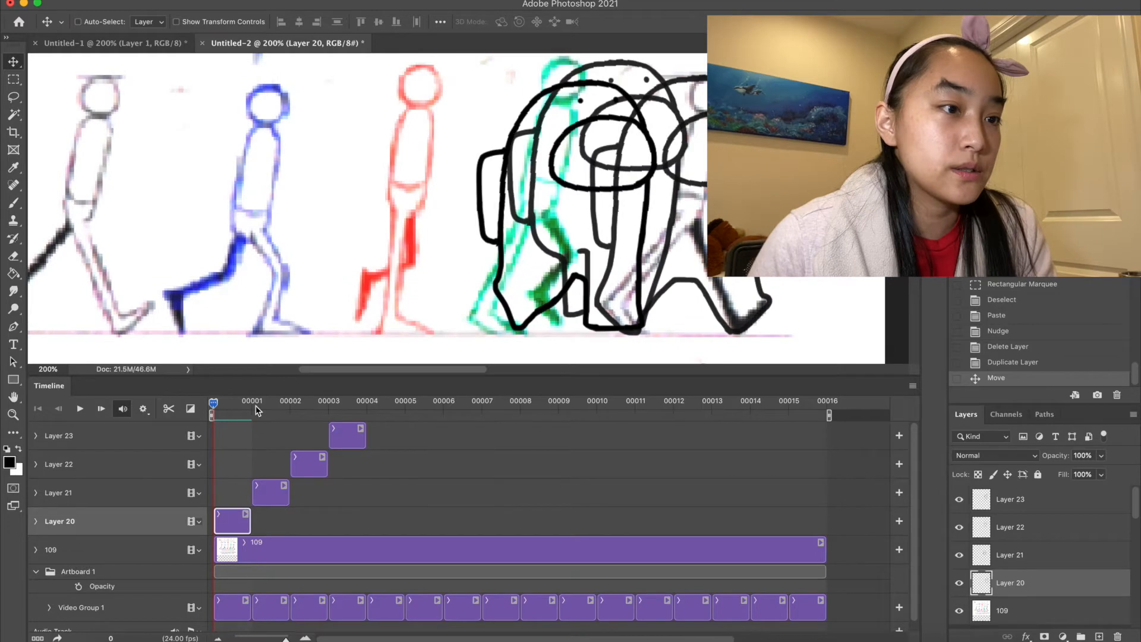
pyautogui.click(273, 492)
pyautogui.moveTo(601, 229)
pyautogui.mouseDown()
pyautogui.moveTo(420, 238)
pyautogui.moveTo(411, 218)
pyautogui.mouseUp()
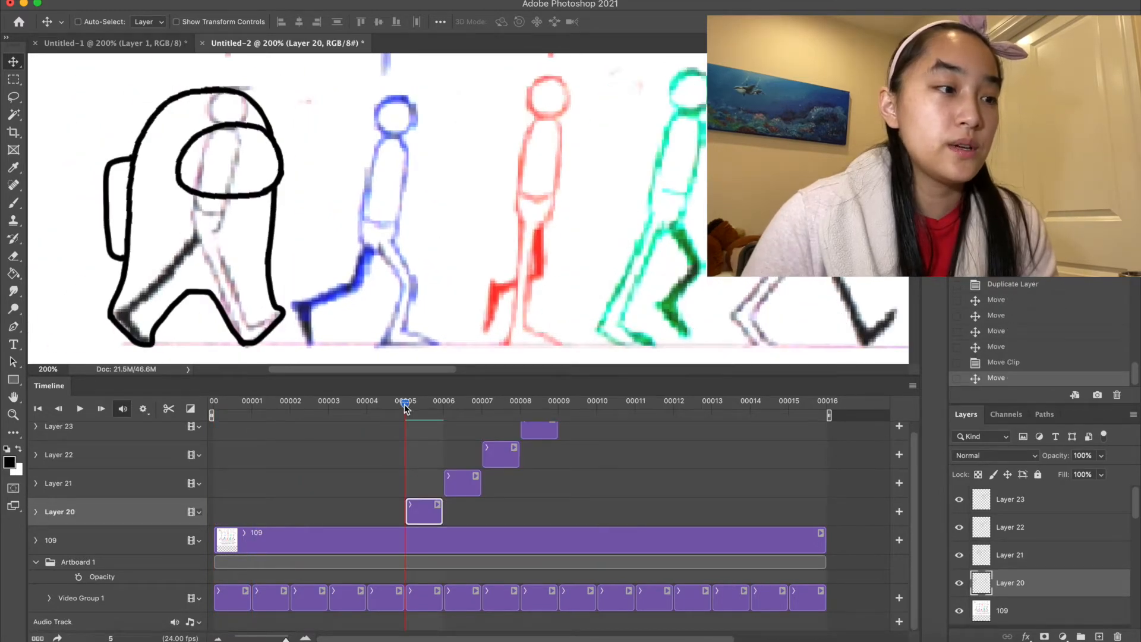
pyautogui.moveTo(408, 407)
pyautogui.mouseDown()
pyautogui.moveTo(526, 399)
pyautogui.moveTo(406, 402)
pyautogui.mouseUp()
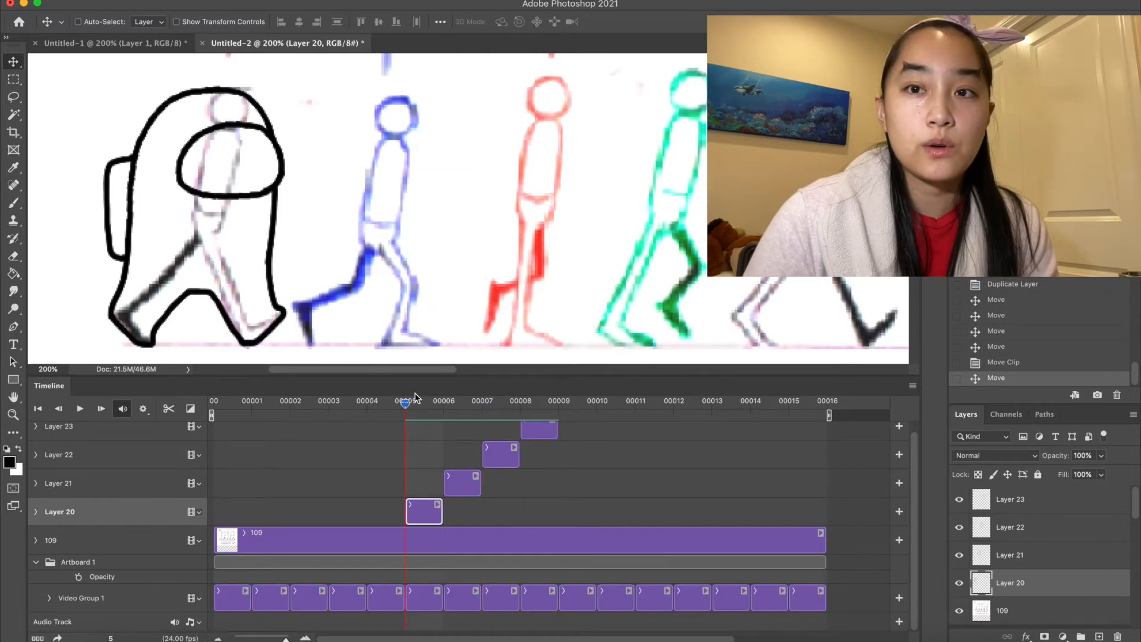
# Step: Narrow the rear part of the visor on Layer 20 to about 68% width with Free Transform and deselect it
pyautogui.press('super+equal')
pyautogui.press('m')
pyautogui.moveTo(451, 98); pyautogui.dragTo(567, 236)
pyautogui.press('super+t')
pyautogui.moveTo(450, 169); pyautogui.dragTo(486, 174)
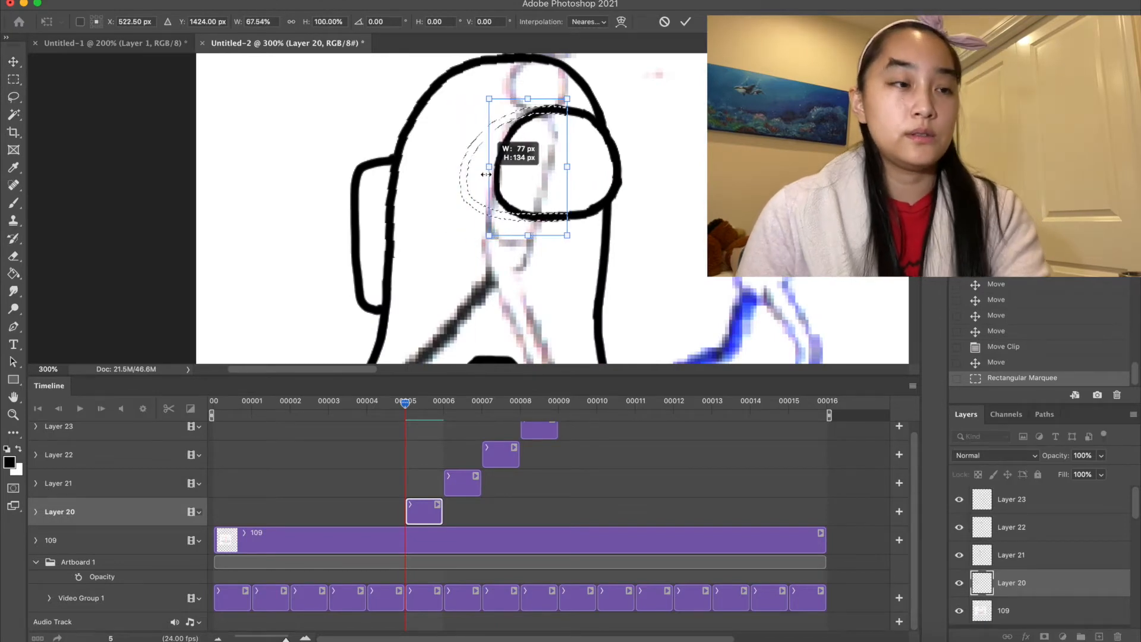
pyautogui.press('Return')
pyautogui.press('super+d')
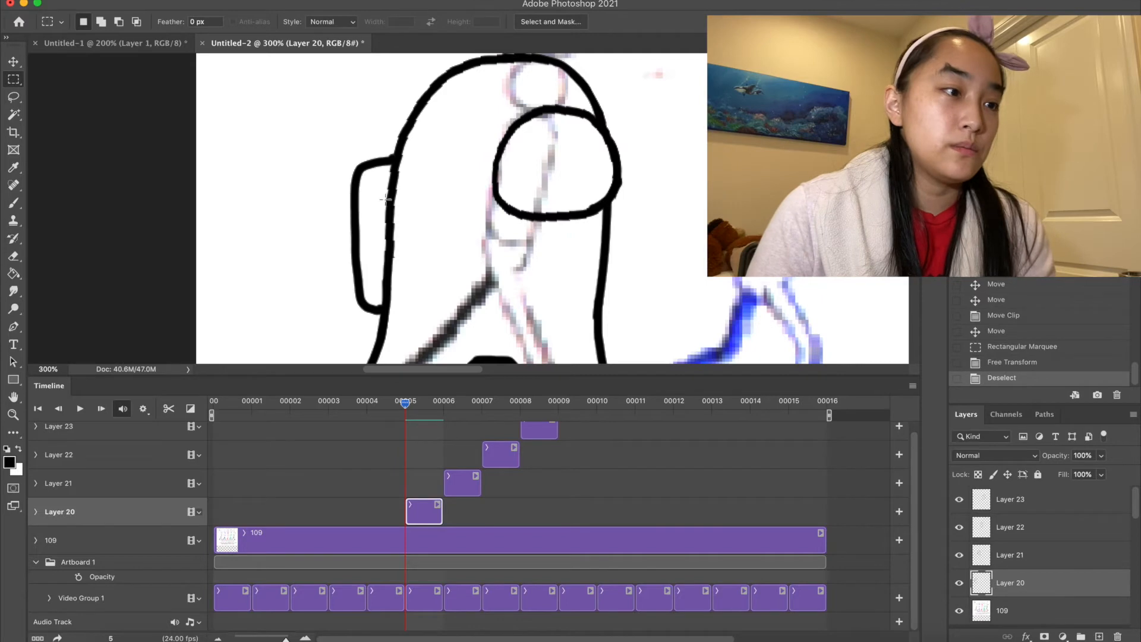
# Step: Erase the body line bordering the backpack on Layer 20 and draw a wider, rounded backpack overlapping the body
pyautogui.press('e')
pyautogui.moveTo(391, 173); pyautogui.dragTo(391, 263)
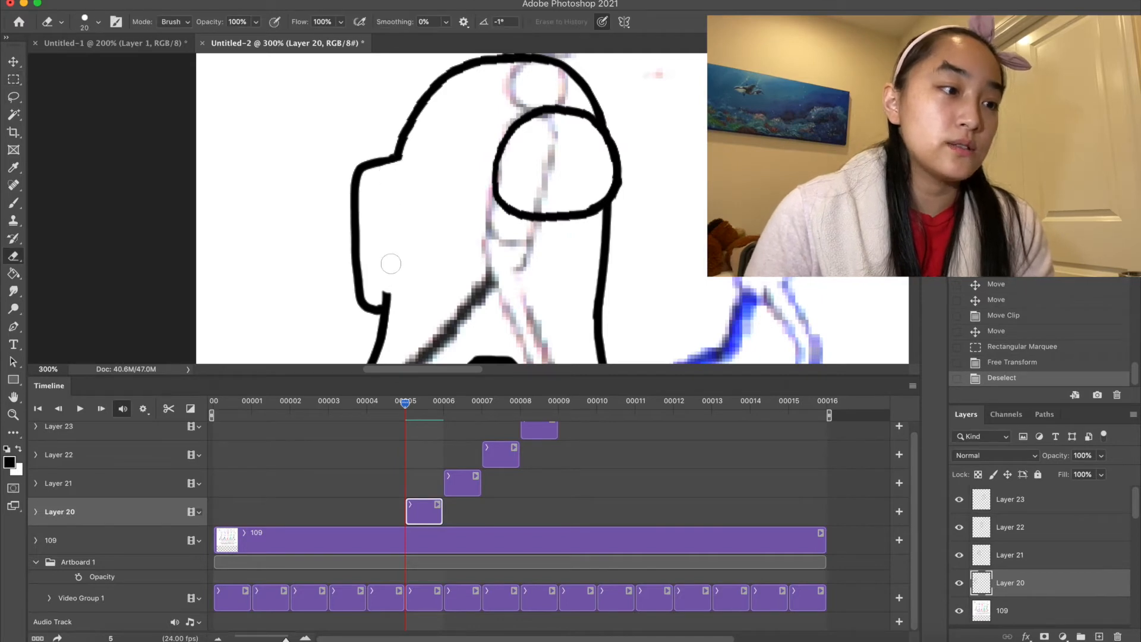
pyautogui.press('b')
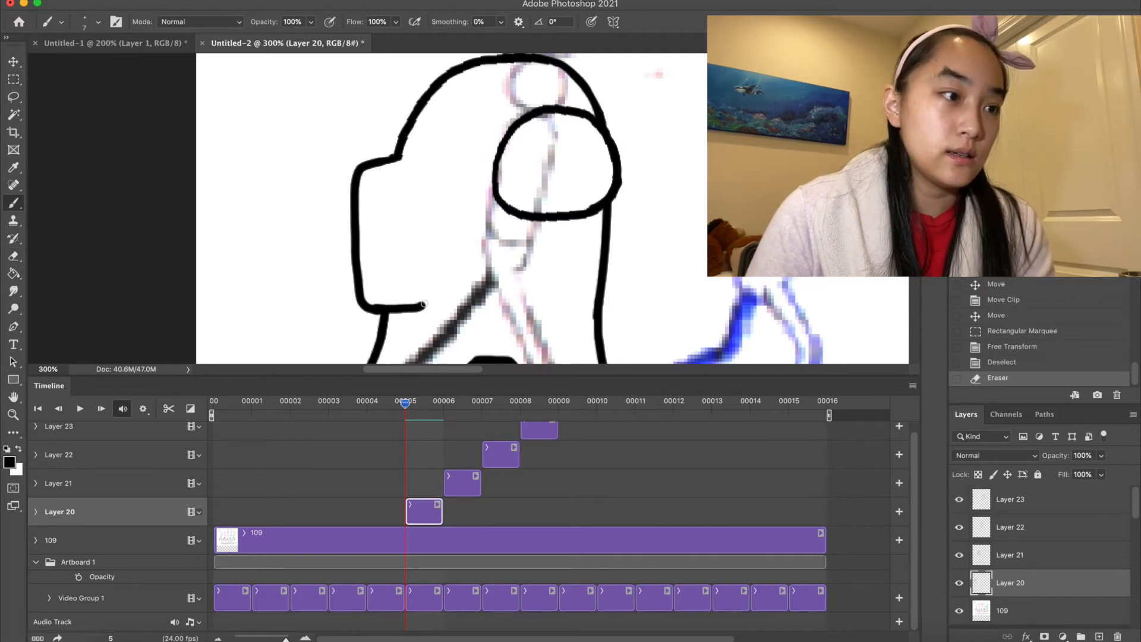
pyautogui.moveTo(442, 245); pyautogui.dragTo(434, 173)
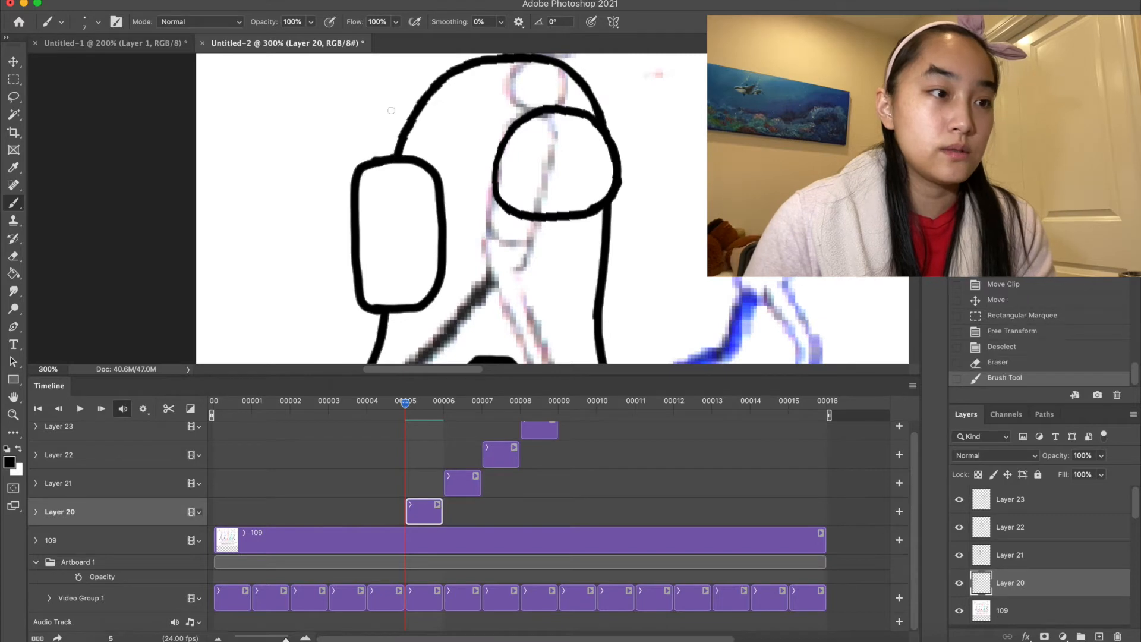
# Step: Copy the reworked contact pose from Layer 20 and paste it into Artboard 1 at frame 4
pyautogui.press('m')
pyautogui.press('super+minus')
pyautogui.moveTo(343, 93); pyautogui.dragTo(568, 329)
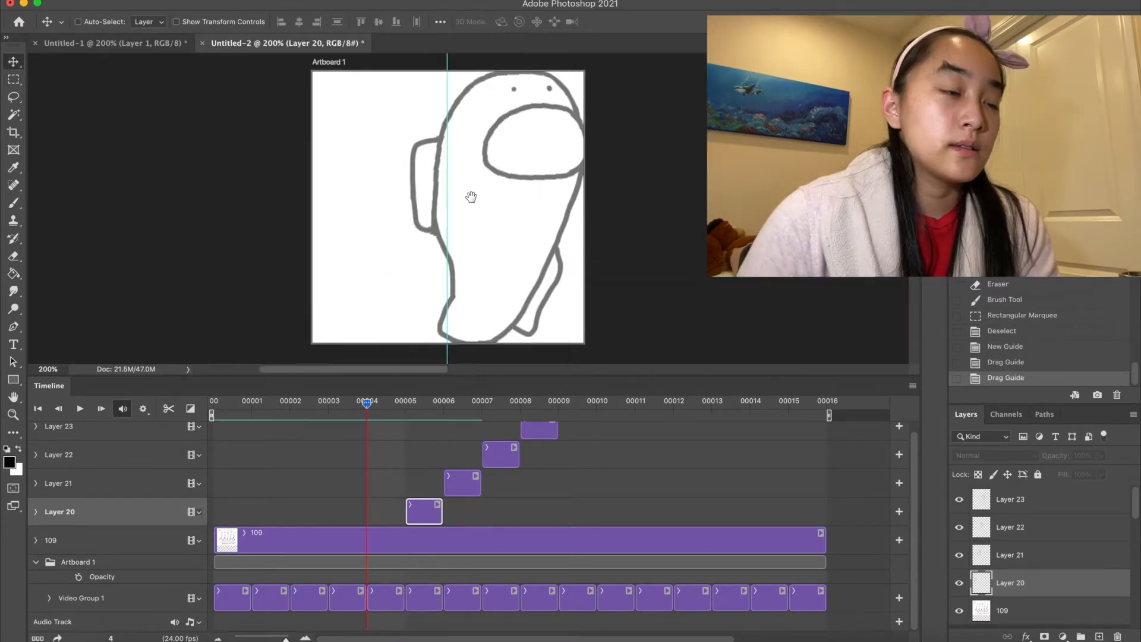
pyautogui.press('super+v')
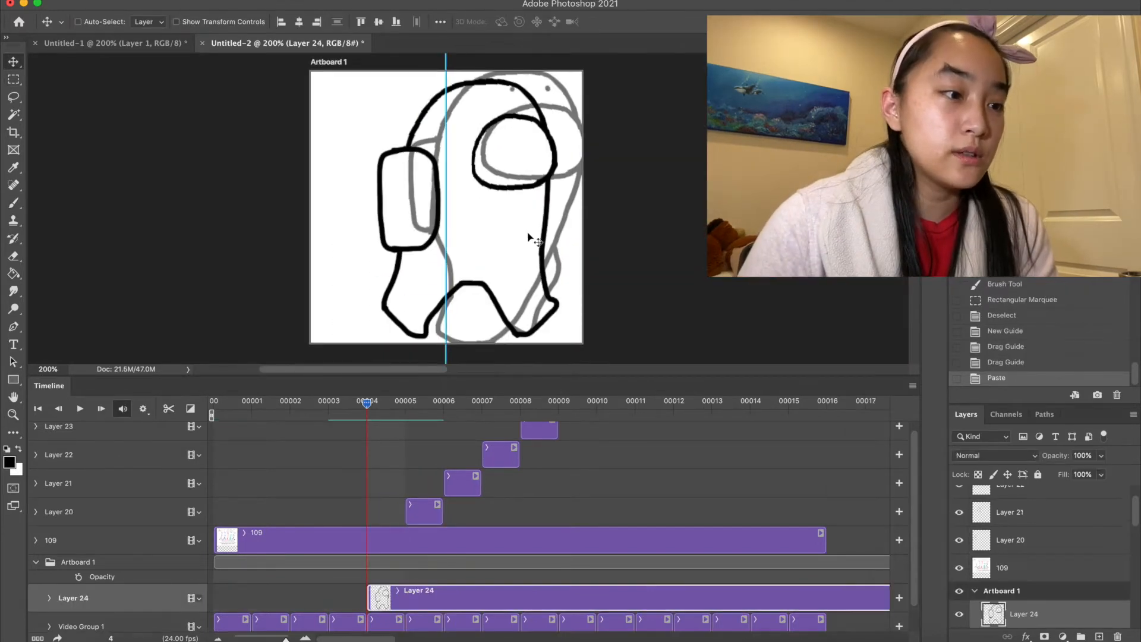
# Step: Move the pasted contact pose forward over the ghosted previous pose and fine-tune its horizontal position with small nudges both ways
pyautogui.moveTo(492, 257); pyautogui.dragTo(562, 263)
pyautogui.press('Left')
pyautogui.press('Left')
pyautogui.press('Left')
pyautogui.press('Left')
pyautogui.press('Left')
pyautogui.press('Left')
pyautogui.press('Left')
pyautogui.press('Left')
pyautogui.press('Left')
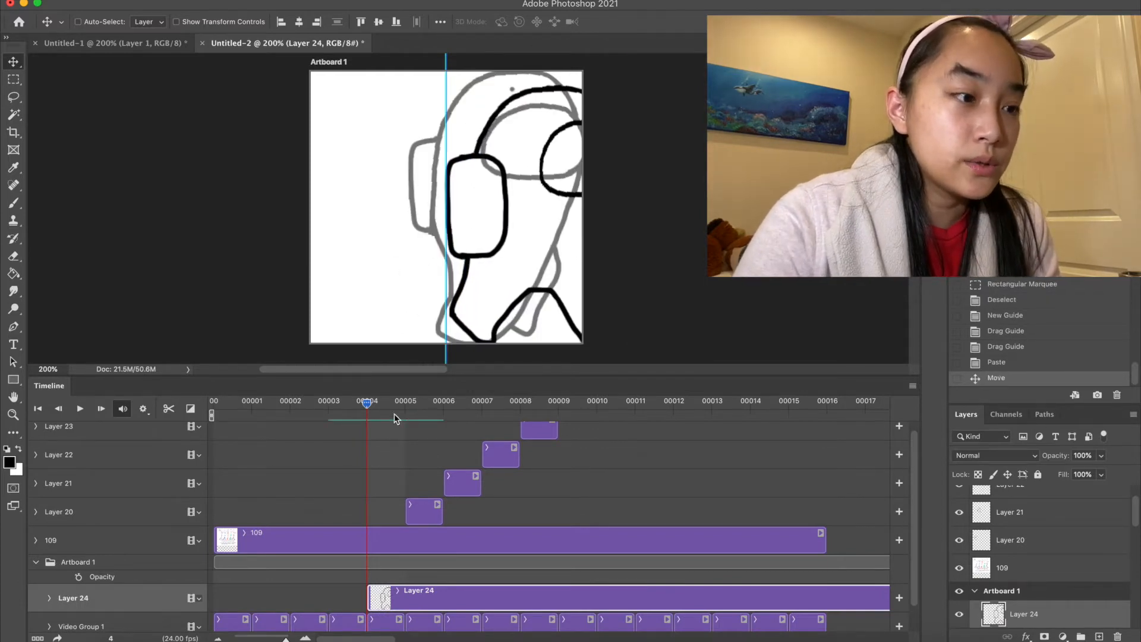
pyautogui.press('Right')
pyautogui.press('Right')
pyautogui.press('Right')
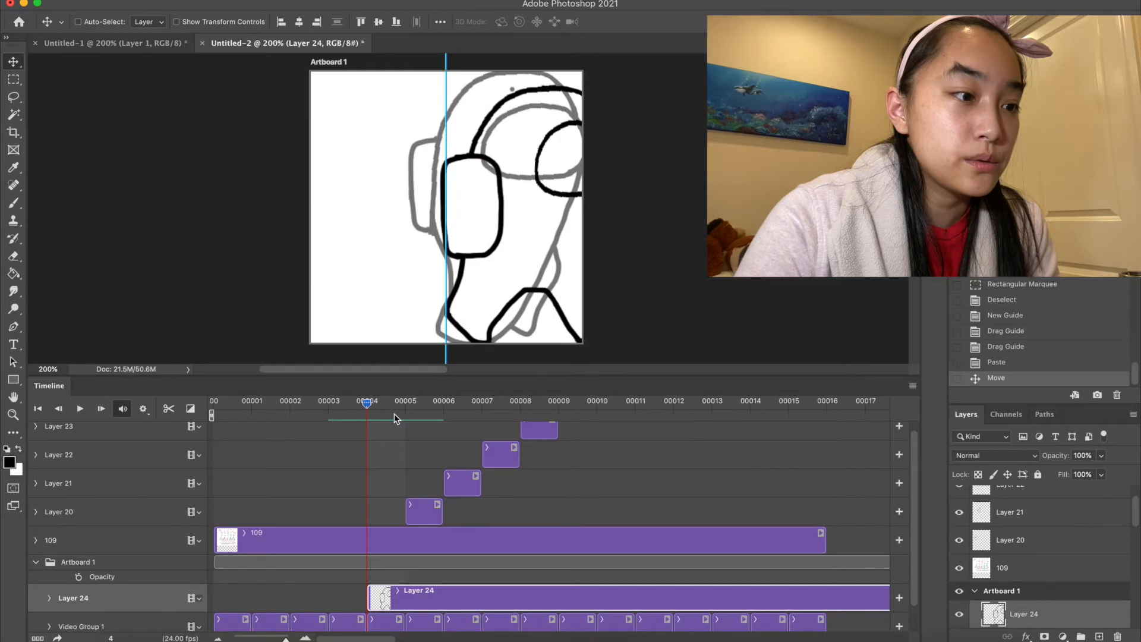
pyautogui.press('Left')
pyautogui.press('Left')
pyautogui.press('Left')
pyautogui.press('Left')
pyautogui.press('Left')
pyautogui.press('Left')
pyautogui.press('Left')
pyautogui.press('Right')
pyautogui.press('Right')
pyautogui.press('Right')
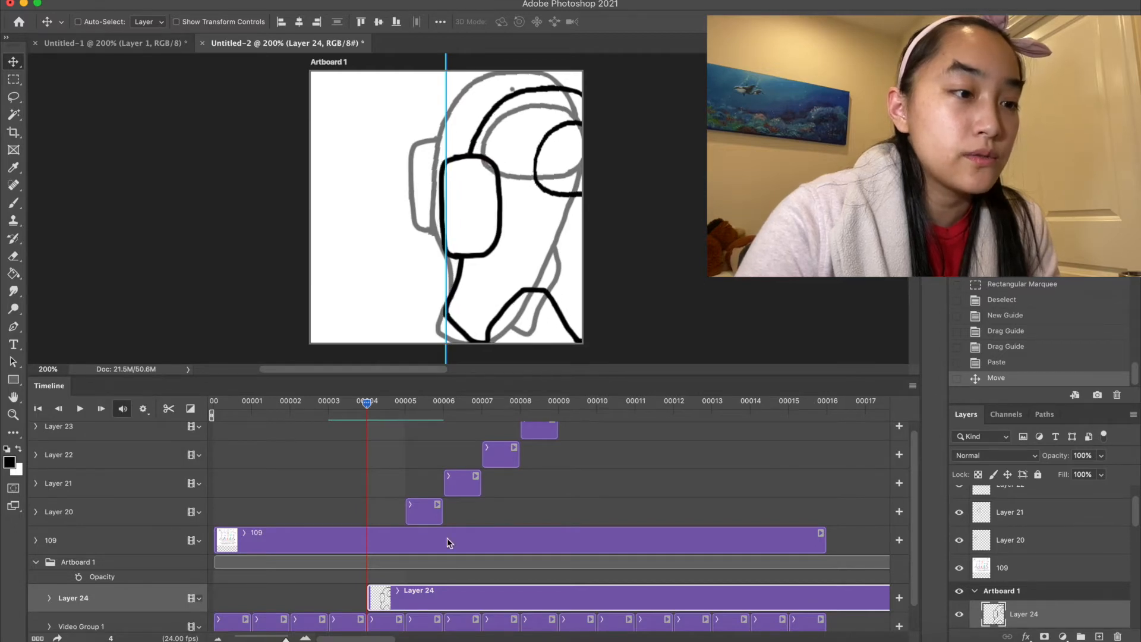
pyautogui.press('Right')
pyautogui.press('Right')
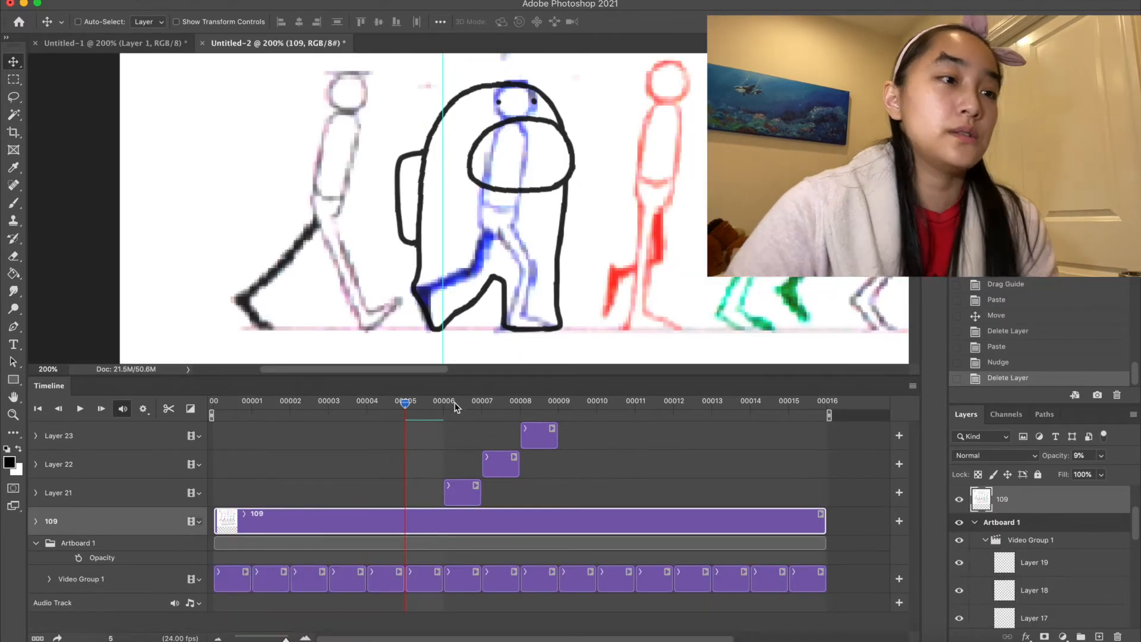
# Step: Narrow the rear part of the visor on Layer 21's pose at frame 6 and deselect it
pyautogui.click(455, 406)
pyautogui.click(456, 496)
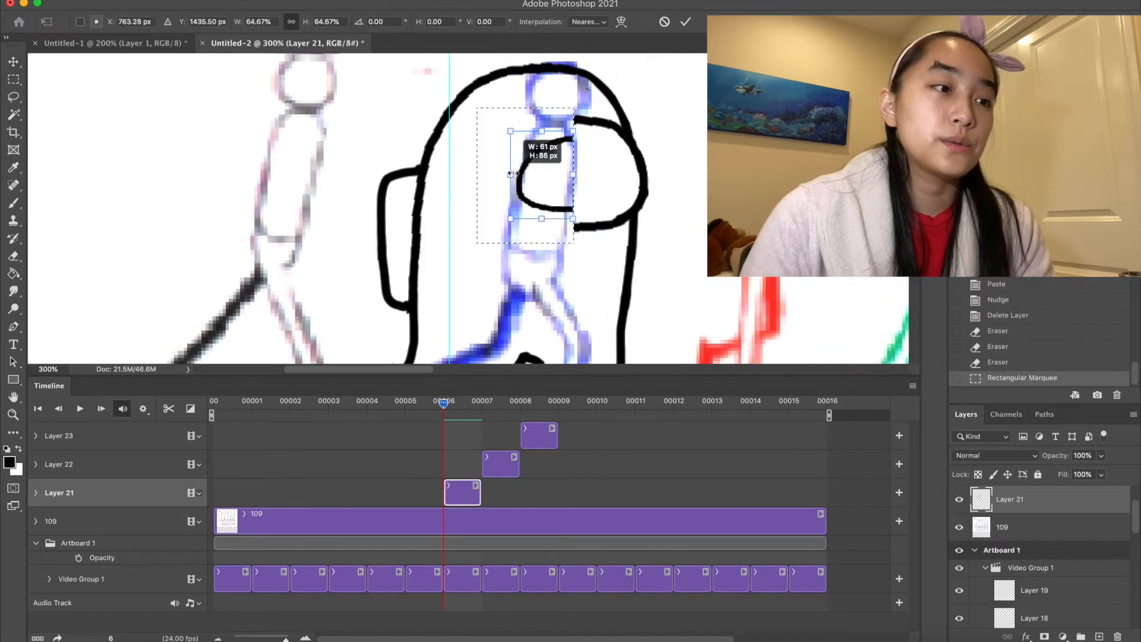
pyautogui.moveTo(516, 140)
pyautogui.mouseDown()
pyautogui.moveTo(505, 176)
pyautogui.moveTo(481, 173)
pyautogui.moveTo(499, 141)
pyautogui.moveTo(523, 145)
pyautogui.moveTo(517, 178)
pyautogui.mouseUp()
pyautogui.press('Return')
pyautogui.press('super+d')
# Step: Erase the body line bordering the backpack on Layer 21 and draw a wider, rounded backpack overlapping the body
pyautogui.moveTo(443, 230); pyautogui.dragTo(540, 198)
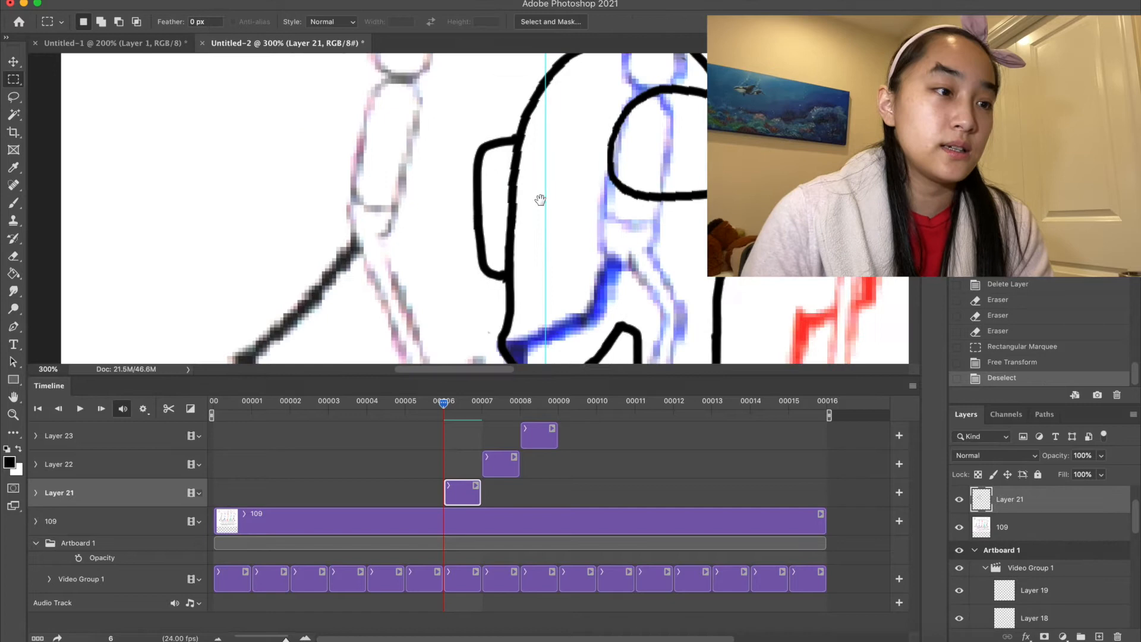
pyautogui.press('e')
pyautogui.moveTo(512, 156); pyautogui.dragTo(507, 262)
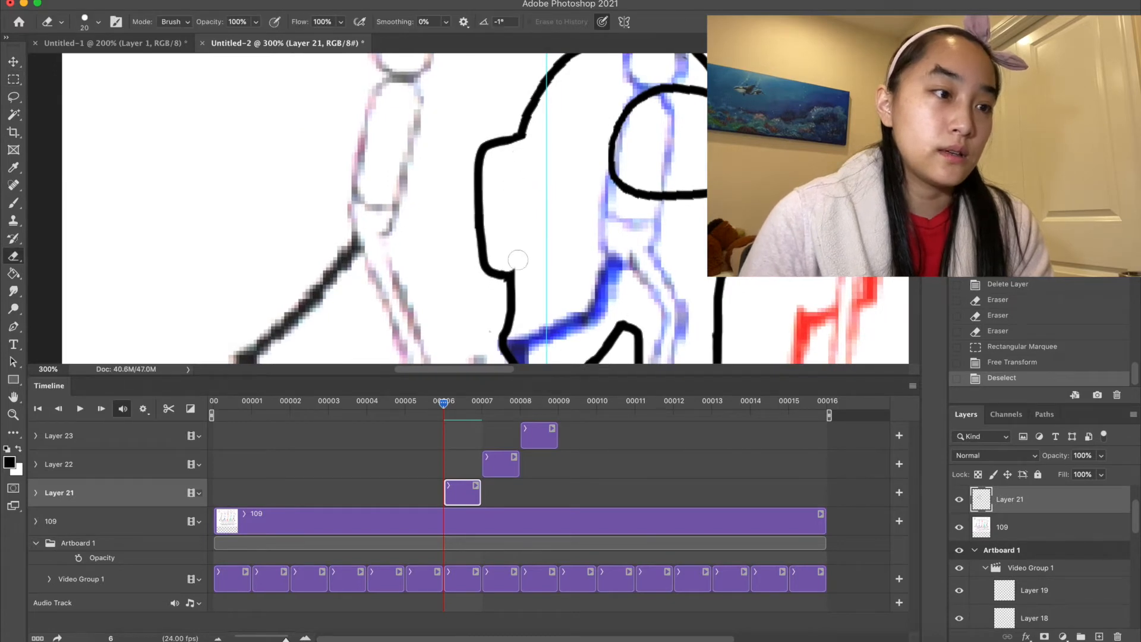
pyautogui.press('b')
pyautogui.press('super+z')
pyautogui.moveTo(536, 271)
pyautogui.mouseDown()
pyautogui.moveTo(547, 271)
pyautogui.moveTo(517, 262)
pyautogui.mouseUp()
pyautogui.press('e')
pyautogui.press('b')
pyautogui.moveTo(566, 222); pyautogui.dragTo(557, 149)
pyautogui.click(510, 138)
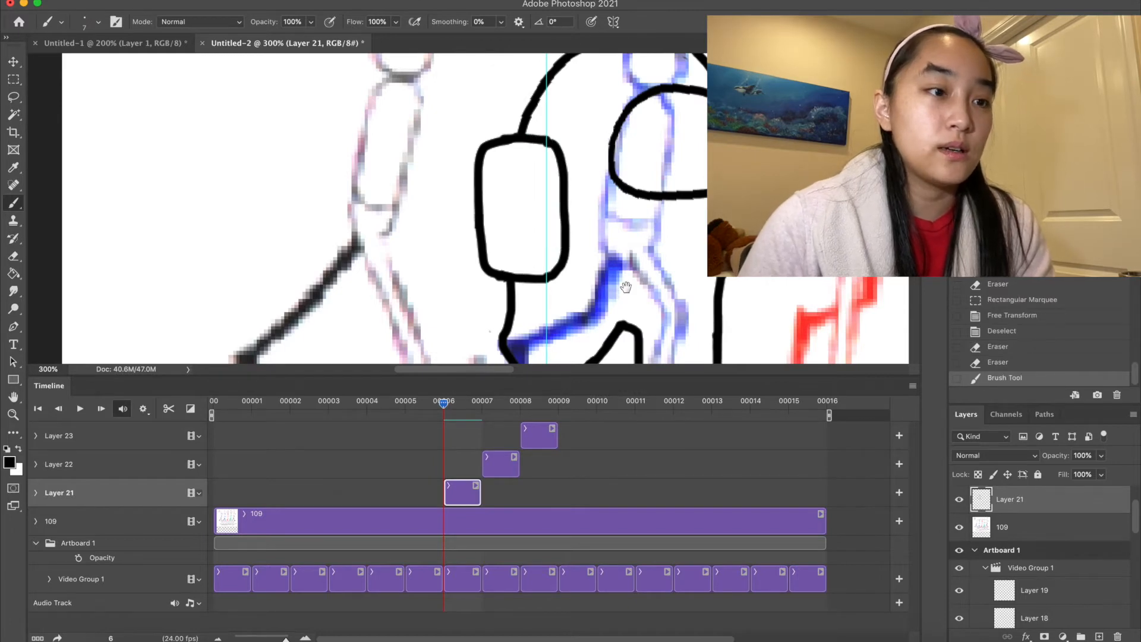
# Step: Paste the reworked DOWN pose on Layer 9 in the sixth clip of Video Group 1
pyautogui.scroll(-5, 595, 214)
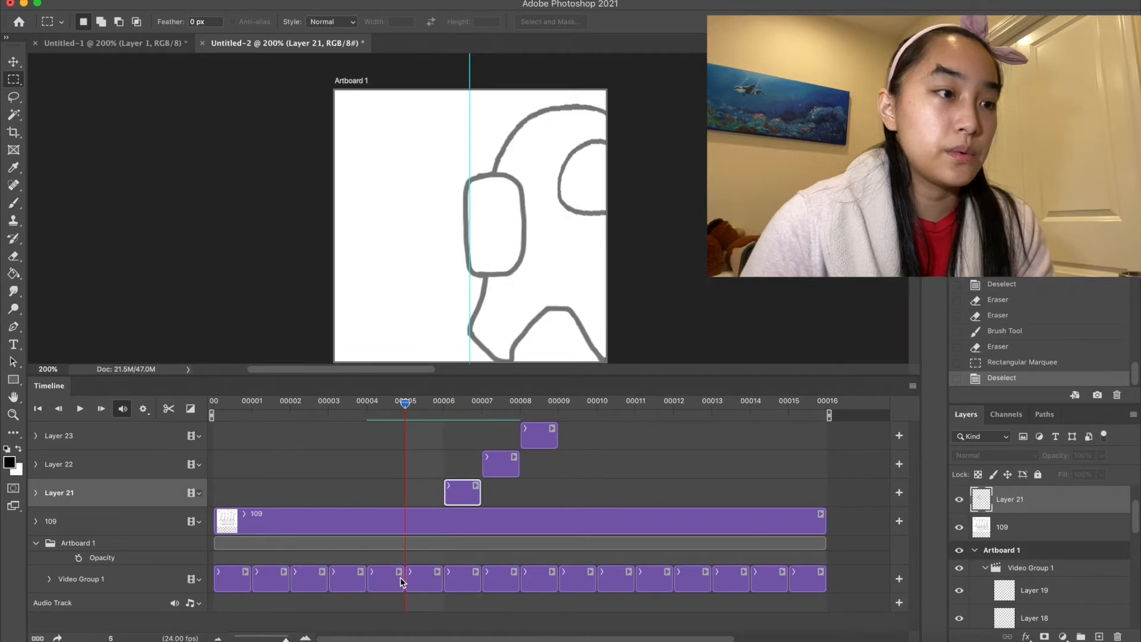
pyautogui.click(418, 584)
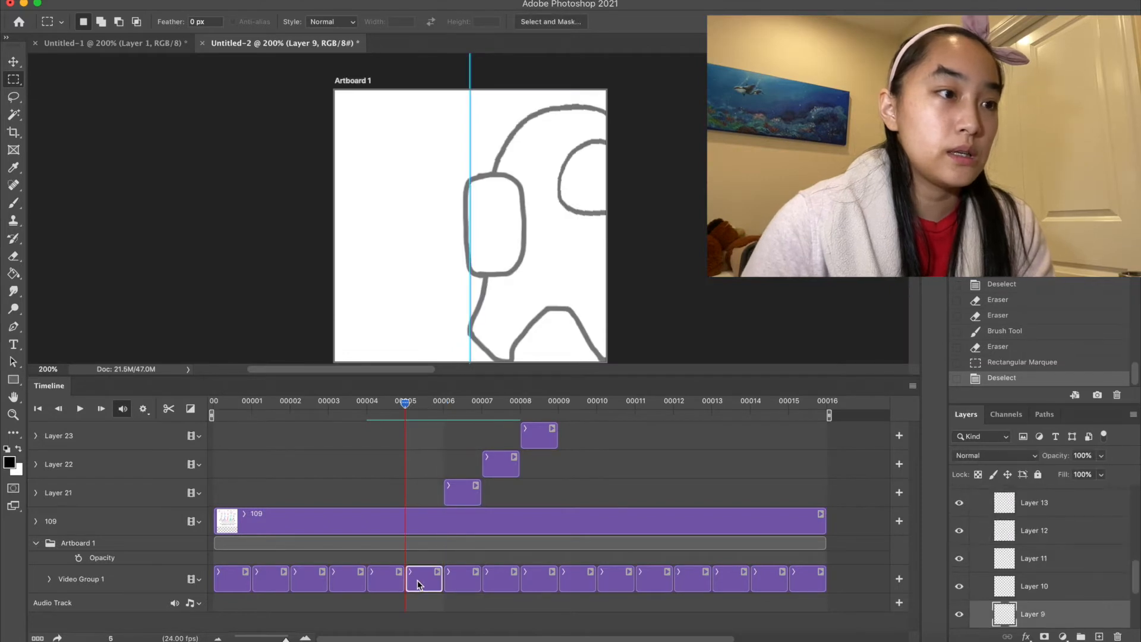
pyautogui.press('z')
pyautogui.moveTo(535, 269)
pyautogui.mouseDown()
pyautogui.moveTo(545, 240)
pyautogui.moveTo(570, 236)
pyautogui.mouseUp()
pyautogui.press('super+v')
# Step: Nudge the DOWN pose on Layer 9 forward and slightly down over the ghosted contact pose to align the planted foot
pyautogui.press('v')
pyautogui.press('Right')
pyautogui.press('Right')
pyautogui.press('Right')
pyautogui.press('Right')
pyautogui.press('Right')
pyautogui.press('Right')
pyautogui.press('Right')
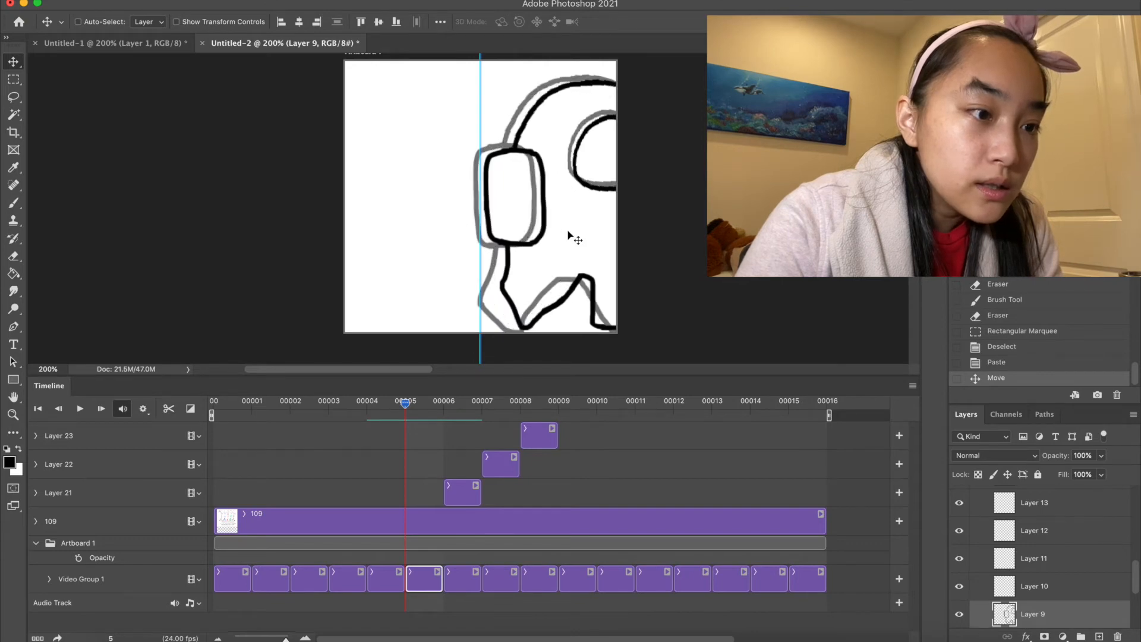
pyautogui.press('Right')
pyautogui.press('Right')
pyautogui.press('Right')
pyautogui.press('Right')
pyautogui.press('Right')
pyautogui.press('Right')
pyautogui.press('Right')
pyautogui.press('Right')
pyautogui.press('Right')
pyautogui.press('Right')
pyautogui.press('Right')
pyautogui.press('Right')
pyautogui.press('Right')
pyautogui.press('Right')
pyautogui.press('Right')
pyautogui.press('Right')
pyautogui.press('Right')
pyautogui.press('Down')
pyautogui.press('Down')
pyautogui.press('Down')
pyautogui.press('Down')
pyautogui.press('Down')
pyautogui.press('Right')
pyautogui.press('Right')
pyautogui.press('Right')
pyautogui.press('Right')
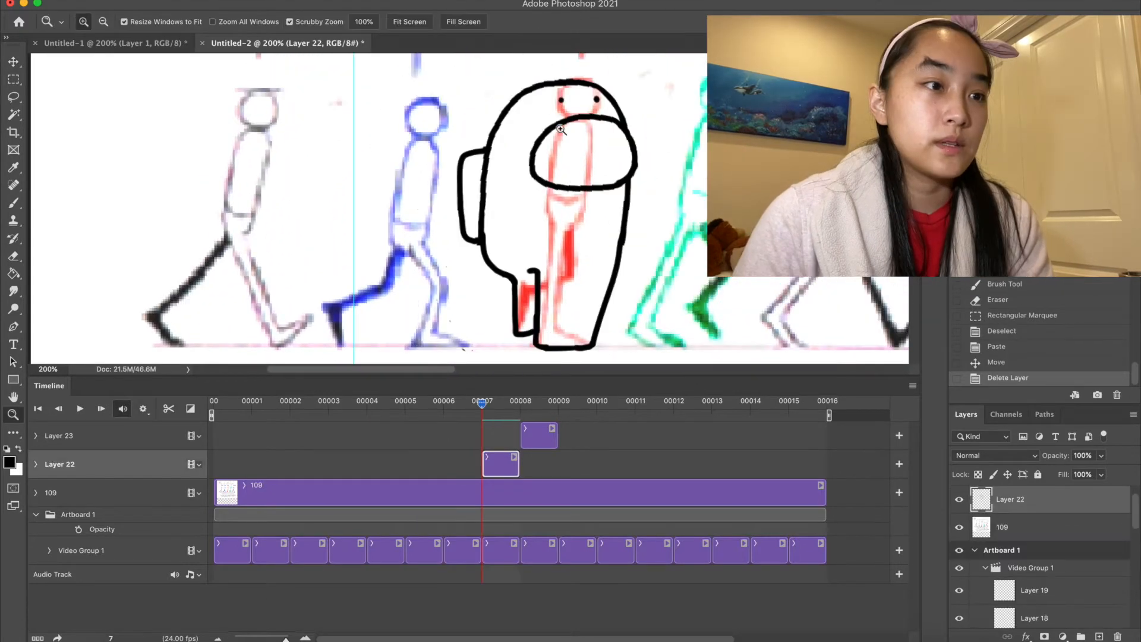
# Step: Erase both eyes above the visor on Layer 22's passing pose
pyautogui.press('e')
pyautogui.moveTo(562, 100); pyautogui.dragTo(561, 99)
pyautogui.click(598, 100)
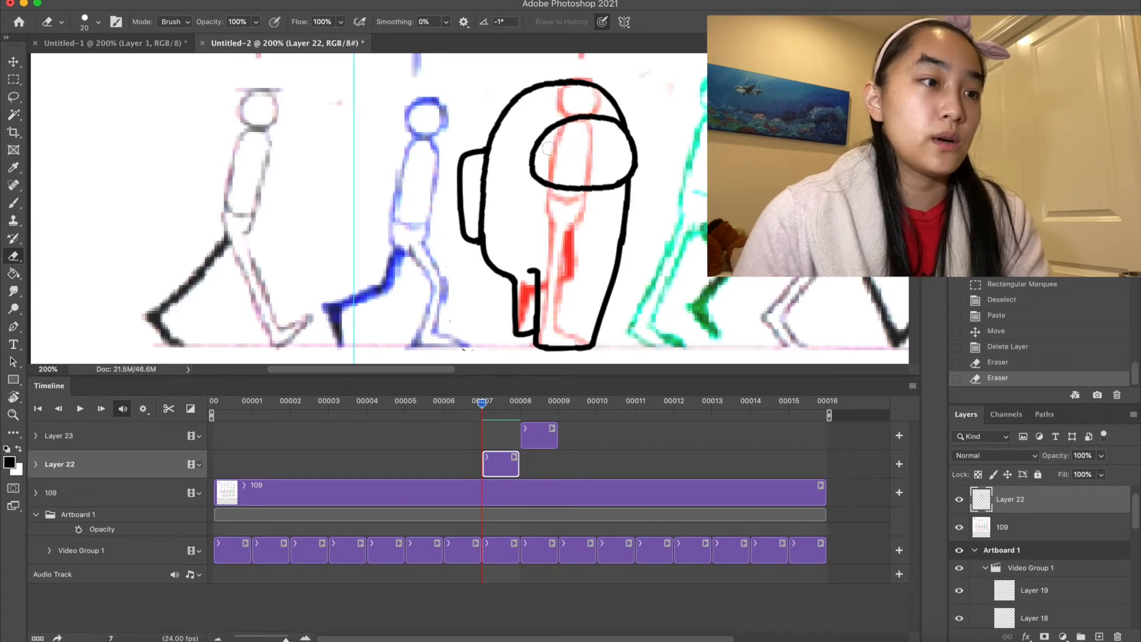
# Step: Narrow the rear part of the visor on Layer 22 to about 63% width at full height and deselect it
pyautogui.press('m')
pyautogui.moveTo(529, 103); pyautogui.dragTo(597, 216)
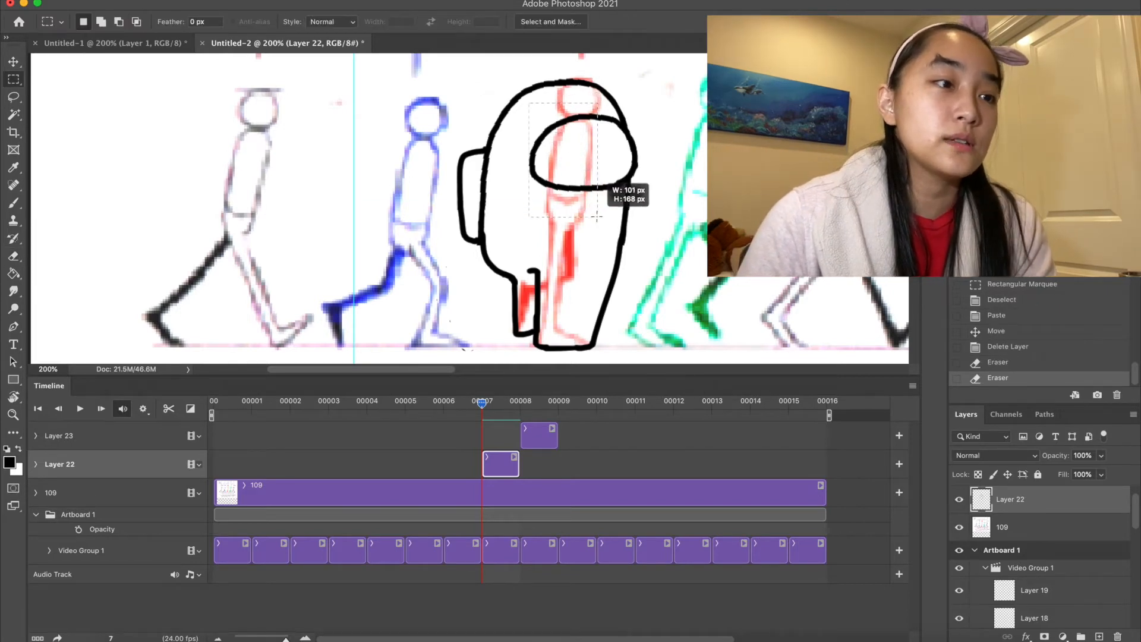
pyautogui.hotkey('ctrl', 't')
pyautogui.moveTo(529, 113); pyautogui.dragTo(554, 124)
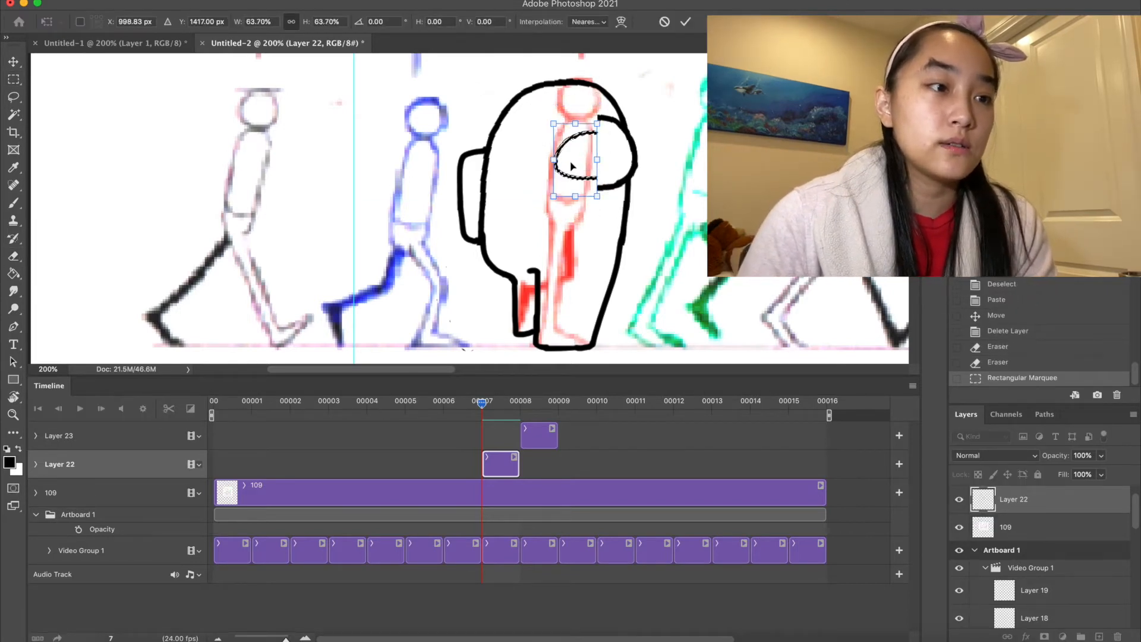
pyautogui.moveTo(575, 196); pyautogui.dragTo(576, 214)
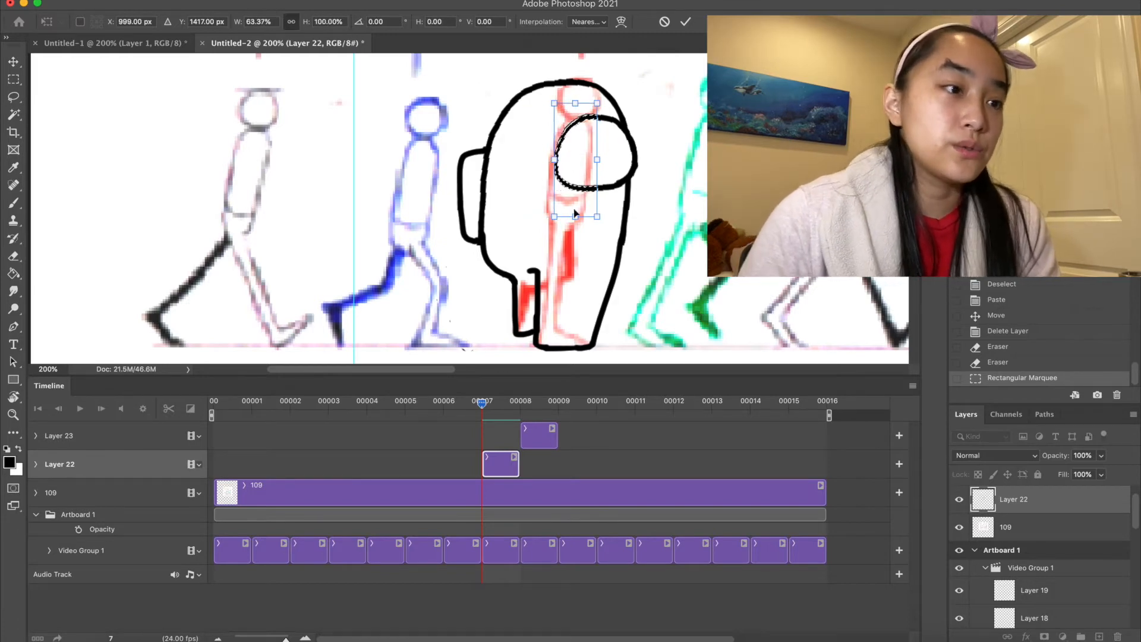
pyautogui.press('Return')
pyautogui.hotkey('ctrl', 'd')
# Step: Erase the body line bordering the backpack on Layer 22 and draw a wider, rounded backpack overlapping the body
pyautogui.press('e')
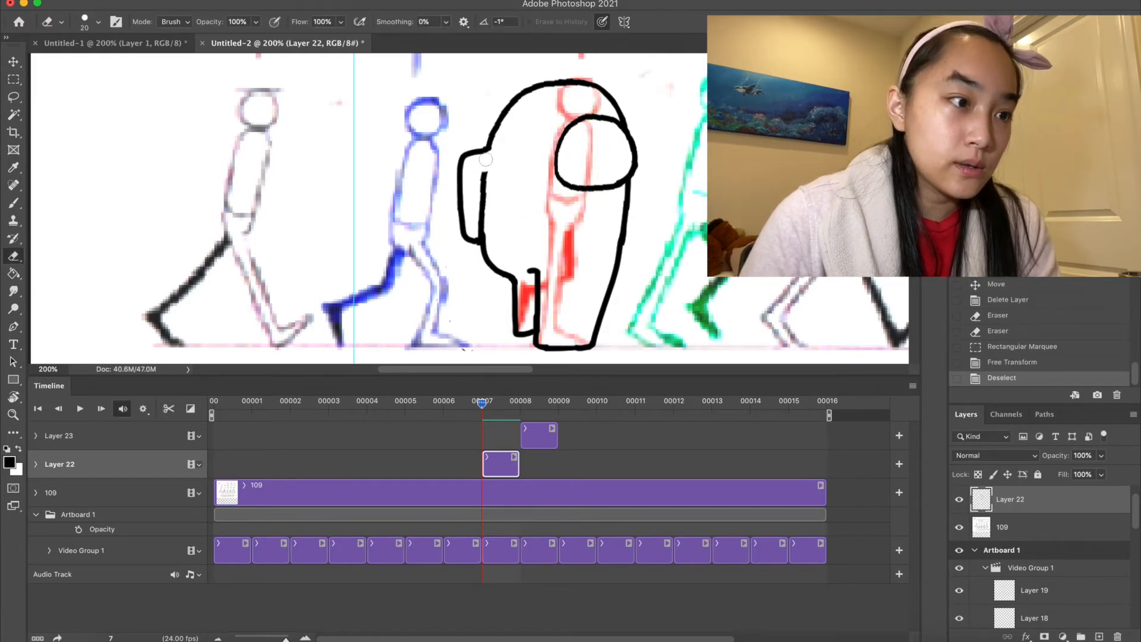
pyautogui.click(480, 237)
pyautogui.press('b')
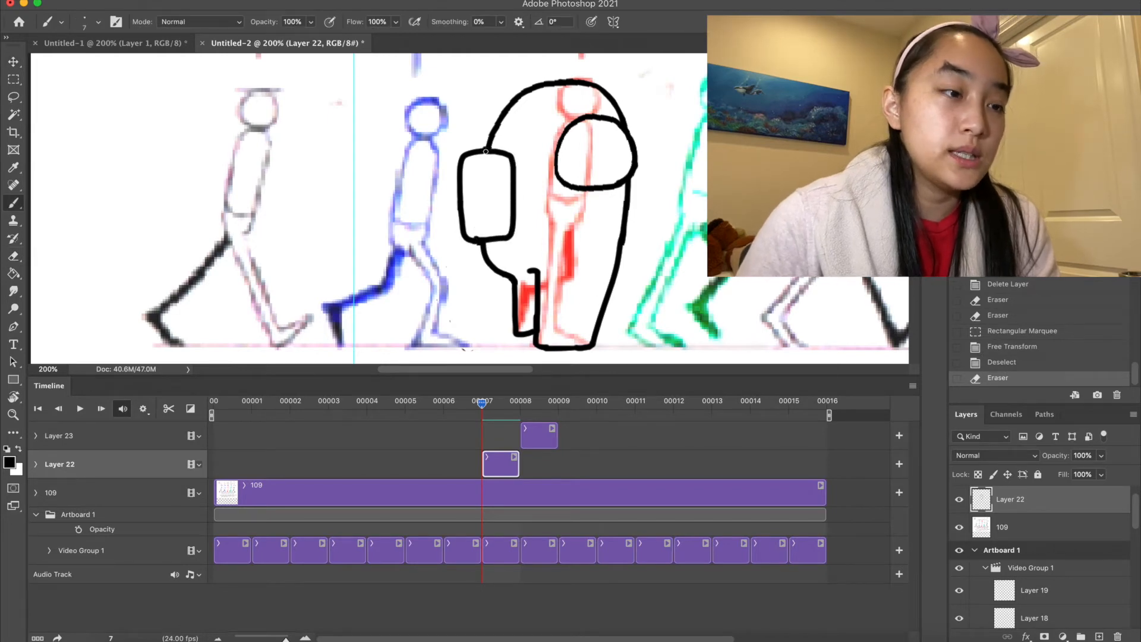
# Step: Erase the line between the legs of Layer 22's passing pose and draw a curved front contour for the raised leg
pyautogui.press('e')
pyautogui.hotkey('ctrl', '+')
pyautogui.scroll(-3, 503, 214)
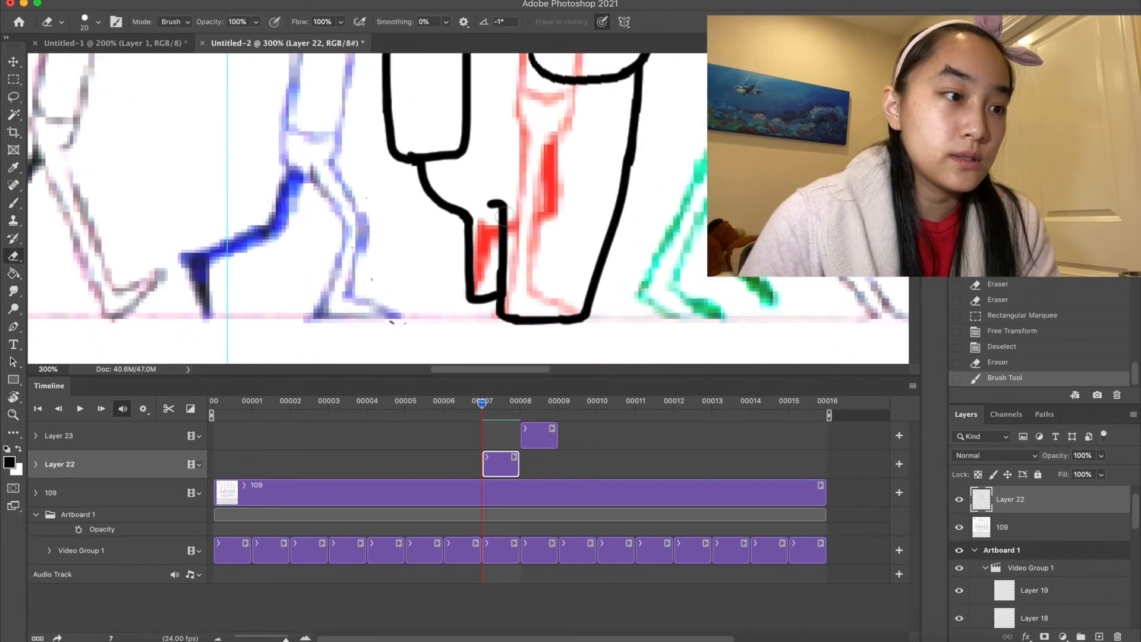
pyautogui.moveTo(497, 196); pyautogui.dragTo(499, 219)
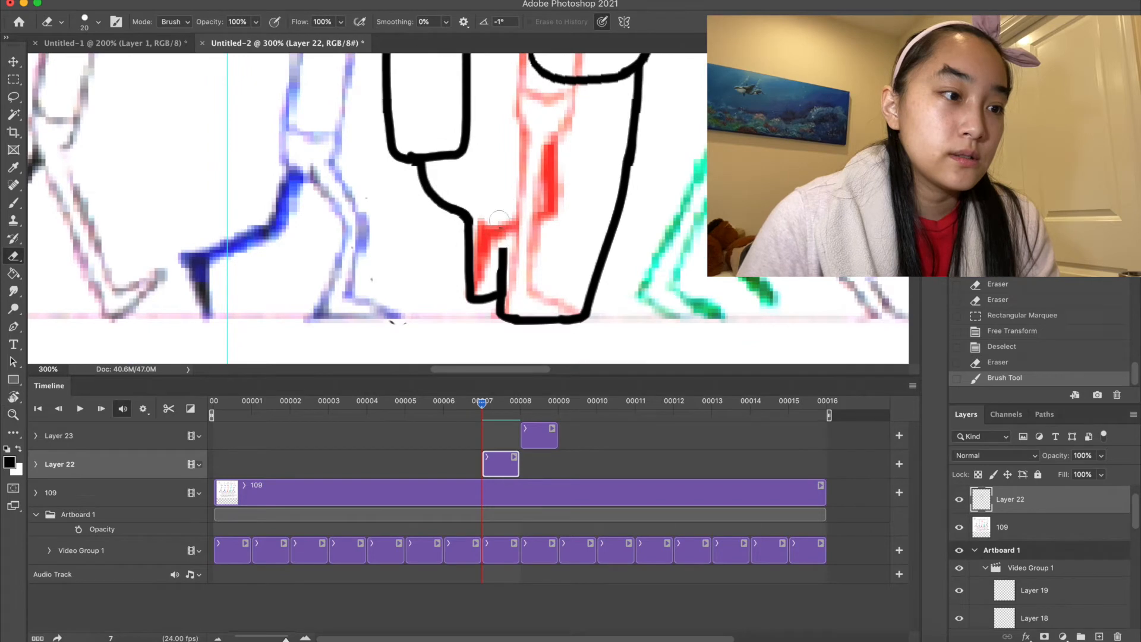
pyautogui.click(493, 282)
pyautogui.press('b')
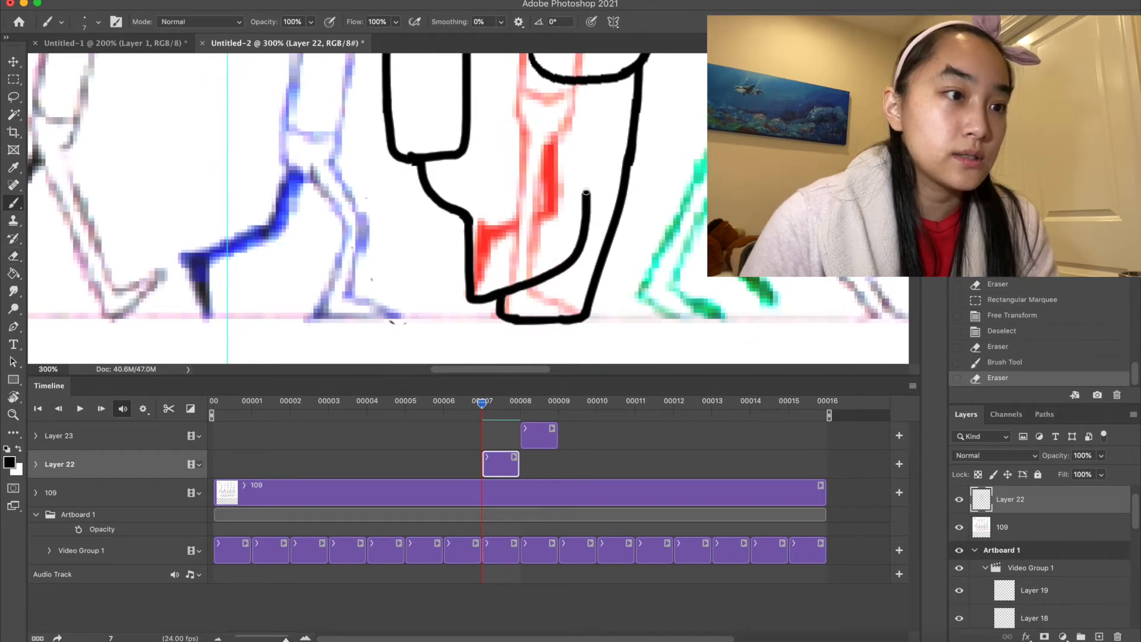
pyautogui.moveTo(584, 172)
pyautogui.mouseDown()
pyautogui.moveTo(580, 156)
pyautogui.moveTo(585, 168)
pyautogui.mouseUp()
pyautogui.press('e')
pyautogui.press('z')
pyautogui.keyDown('alt'); pyautogui.click(603, 179); pyautogui.keyUp('alt')
pyautogui.keyDown('alt'); pyautogui.click(604, 179); pyautogui.keyUp('alt')
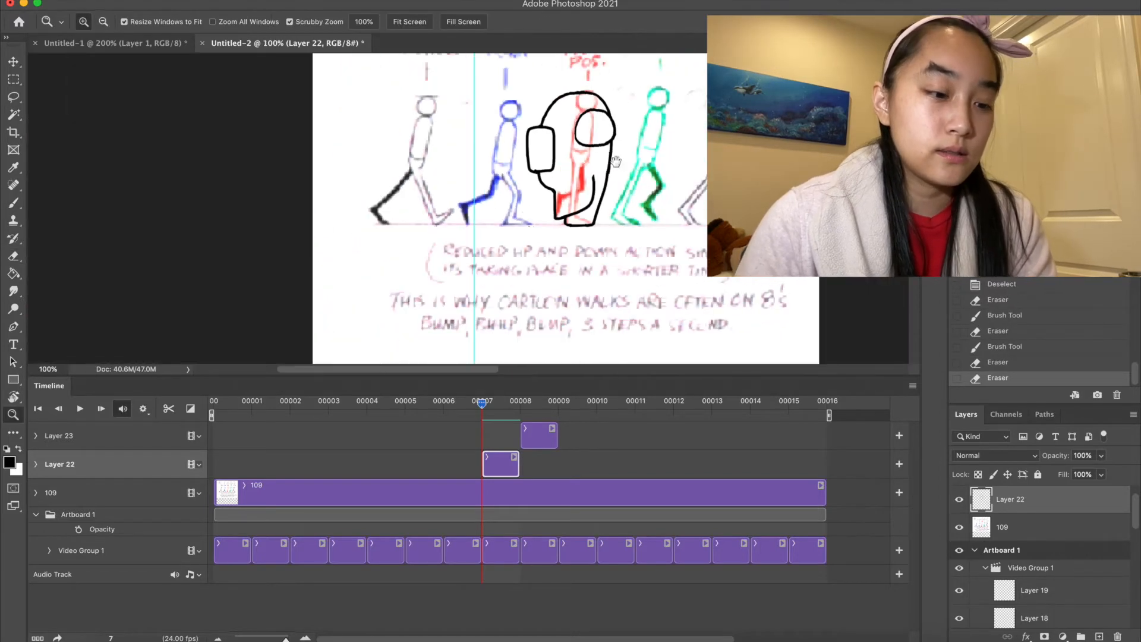
# Step: Copy the reworked passing pose from Layer 22 and paste it into the Layer 10 clip at frame 6
pyautogui.scroll(2, 535, 178)
pyautogui.press('m')
pyautogui.moveTo(504, 131); pyautogui.dragTo(602, 301)
pyautogui.hotkey('ctrl', 'v')
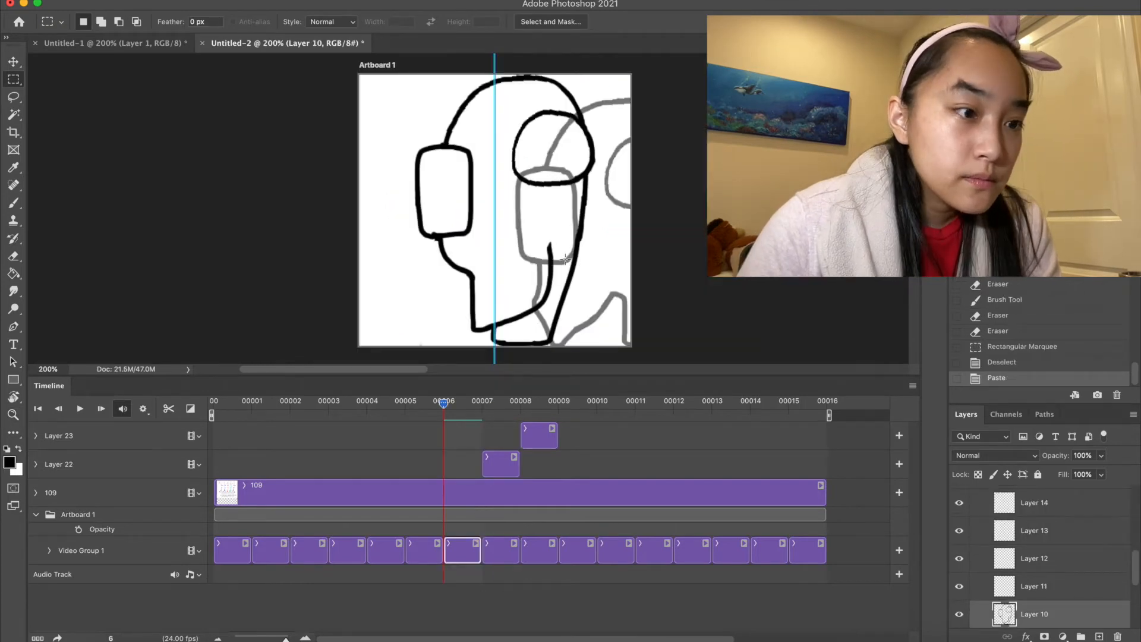
# Step: Move the pasted pose on Layer 10 forward and nudge it to line up with the ghosted previous pose
pyautogui.press('v')
pyautogui.moveTo(526, 295)
pyautogui.mouseDown()
pyautogui.moveTo(564, 285)
pyautogui.moveTo(659, 293)
pyautogui.mouseUp()
pyautogui.press('Left')
pyautogui.press('Left')
pyautogui.press('Left')
pyautogui.press('Left')
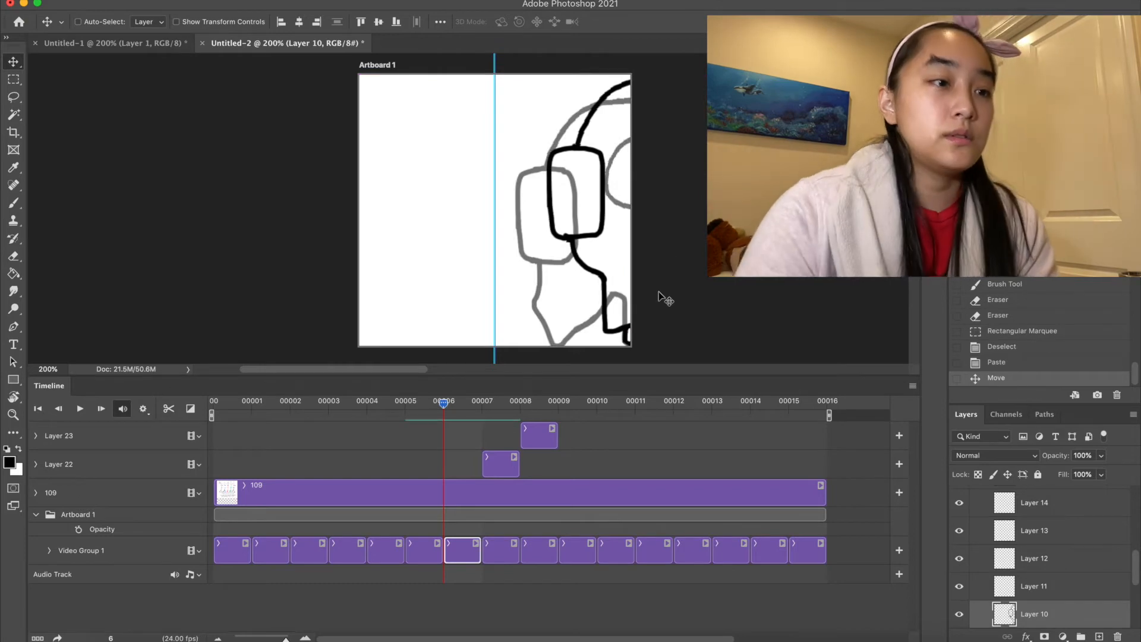
pyautogui.press('Down')
# Step: Delete Layer 22 from over the red reference figure
pyautogui.moveTo(680, 126)
pyautogui.mouseDown()
pyautogui.moveTo(595, 321)
pyautogui.moveTo(624, 242)
pyautogui.moveTo(608, 265)
pyautogui.mouseUp()
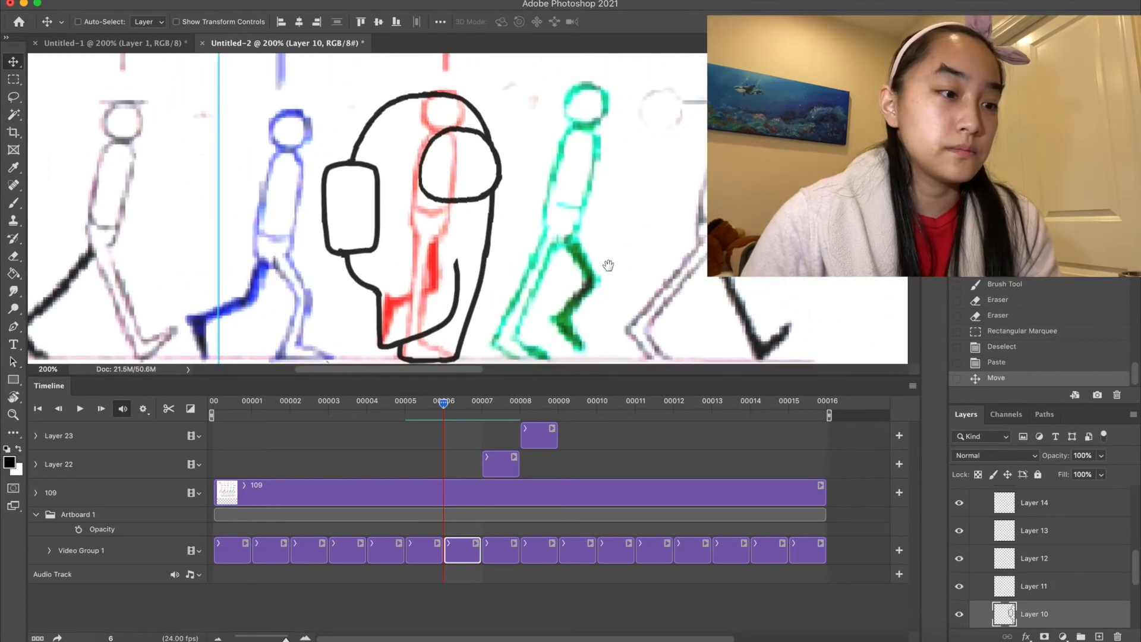
pyautogui.click(480, 410)
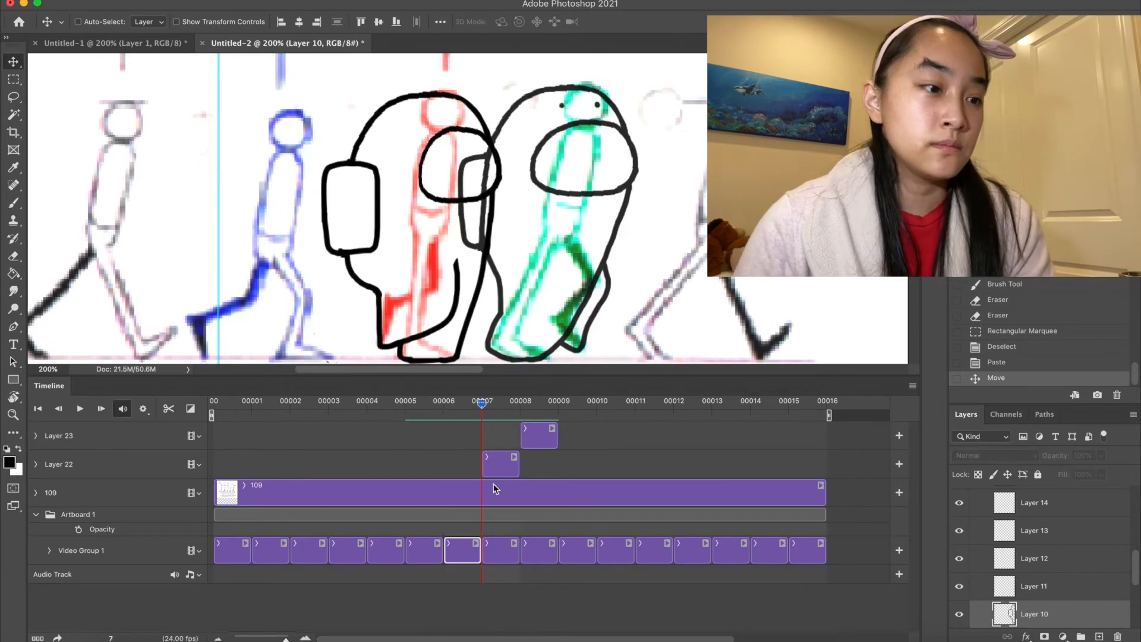
pyautogui.click(502, 466)
pyautogui.press('Delete')
# Step: Erase both eyes above the visor of the Layer 23 pose at frame 8
pyautogui.click(506, 411)
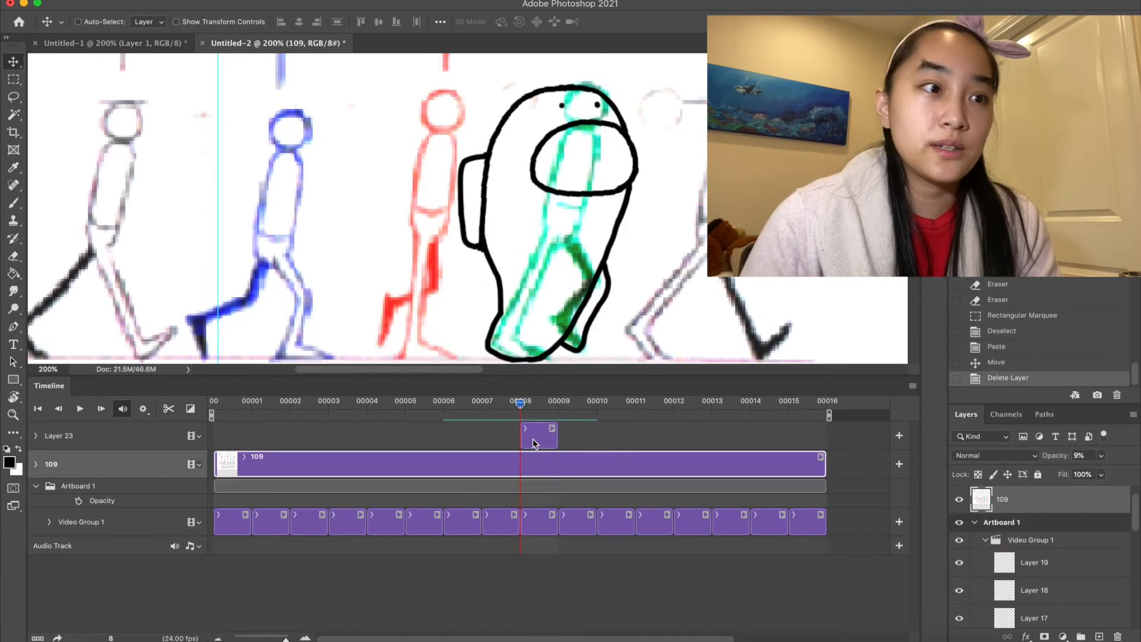
pyautogui.click(539, 436)
pyautogui.press('e')
pyautogui.click(562, 107)
pyautogui.click(596, 106)
pyautogui.hscroll(-3, 530, 243)
pyautogui.scroll(-2, 530, 244)
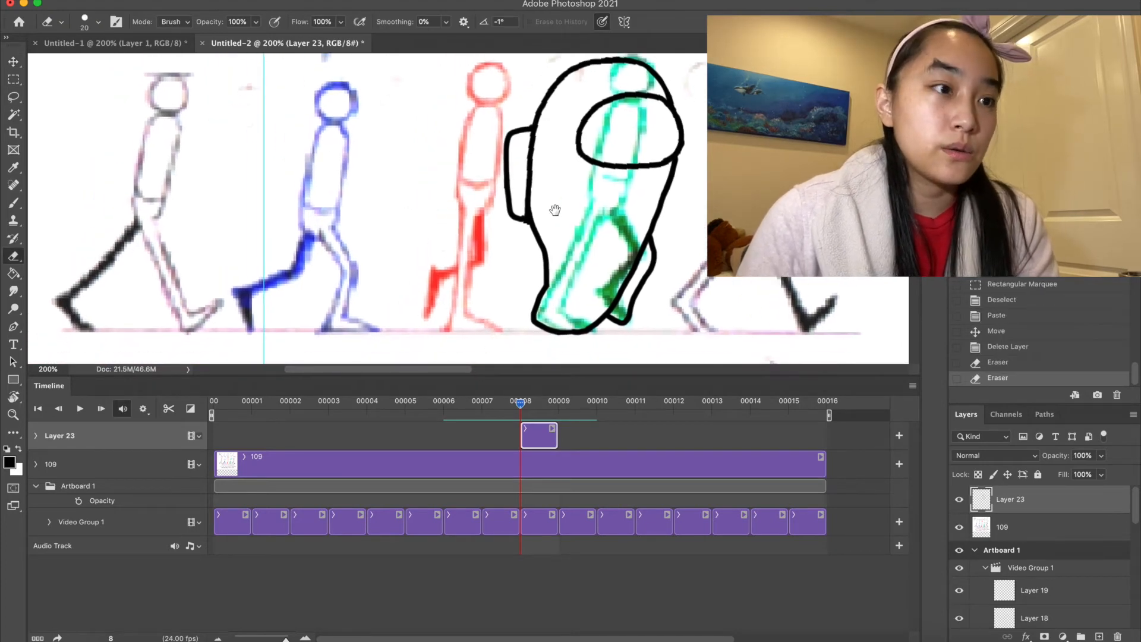
# Step: Narrow the rear part of the visor on Layer 23 at full height and deselect it
pyautogui.press('m')
pyautogui.moveTo(575, 83); pyautogui.dragTo(640, 190)
pyautogui.hotkey('ctrl', 't')
pyautogui.moveTo(582, 137); pyautogui.dragTo(604, 138)
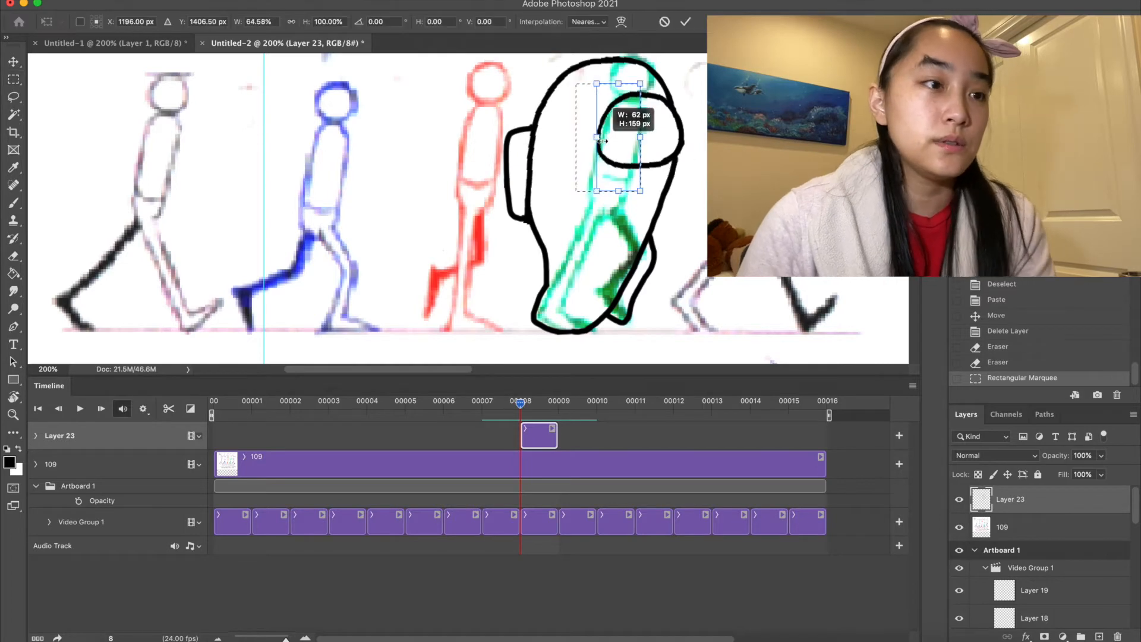
pyautogui.press('Return')
pyautogui.hotkey('ctrl', 'd')
# Step: Erase the body line bordering the backpack on Layer 23 and draw a wider, rounded backpack overlapping the body
pyautogui.press('e')
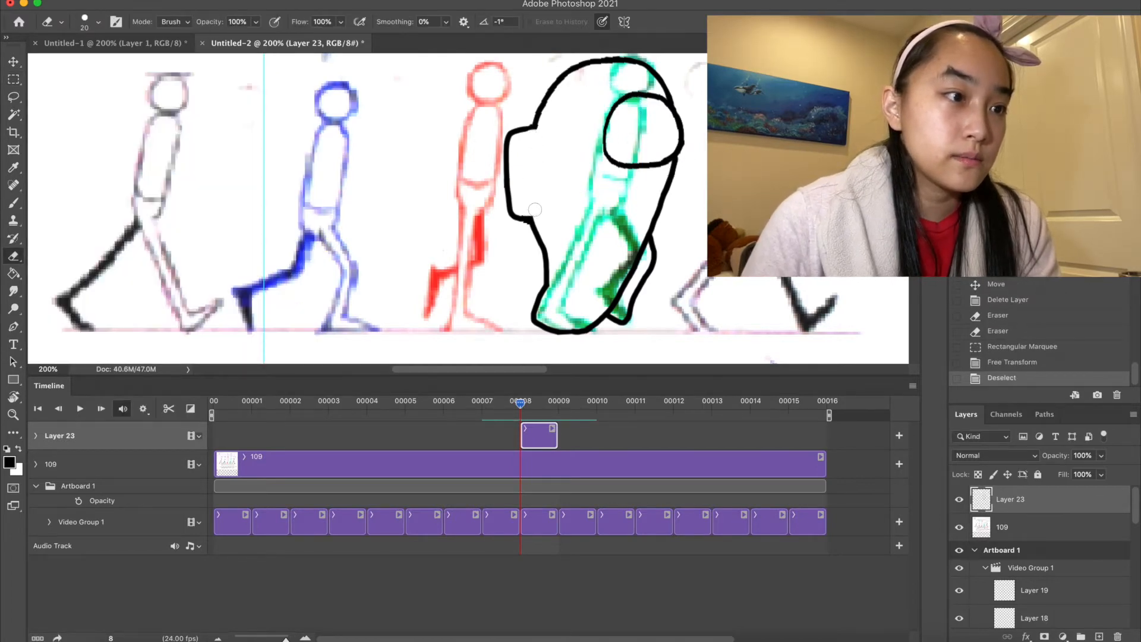
pyautogui.moveTo(535, 209); pyautogui.dragTo(523, 217)
pyautogui.press('b')
pyautogui.moveTo(531, 127); pyautogui.dragTo(535, 127)
# Step: Erase the body line crossing the raised leg on Layer 23 and extend that leg's front contour up into the body
pyautogui.moveTo(599, 255); pyautogui.dragTo(579, 195)
pyautogui.press('z')
pyautogui.click(610, 199)
pyautogui.press('e')
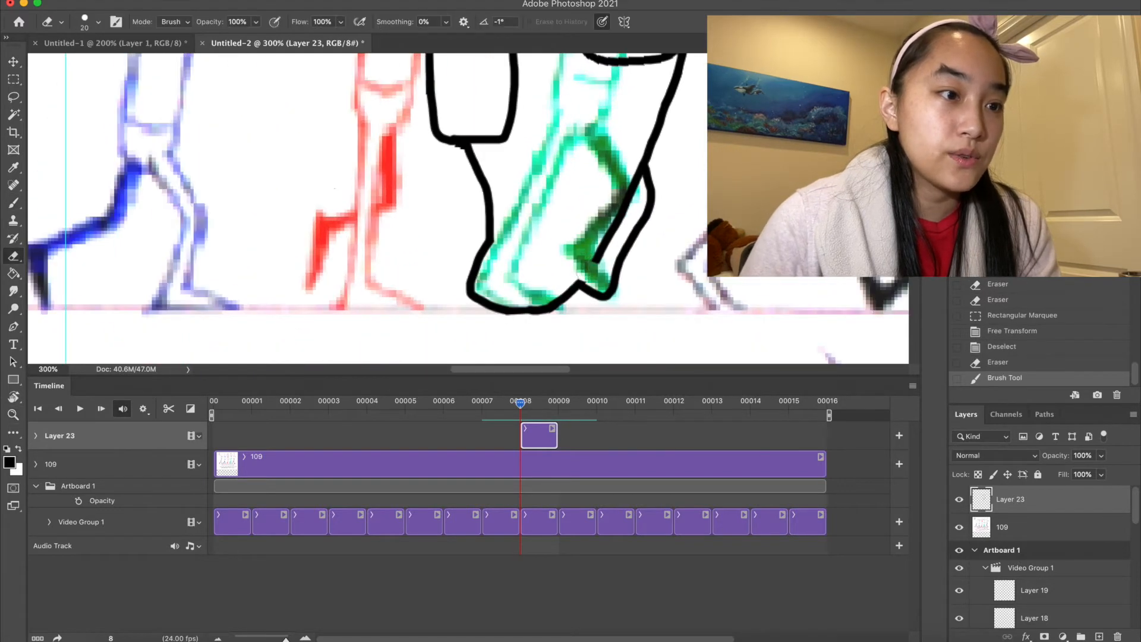
pyautogui.moveTo(596, 256); pyautogui.dragTo(632, 169)
pyautogui.scroll(3, 636, 178)
pyautogui.press('b')
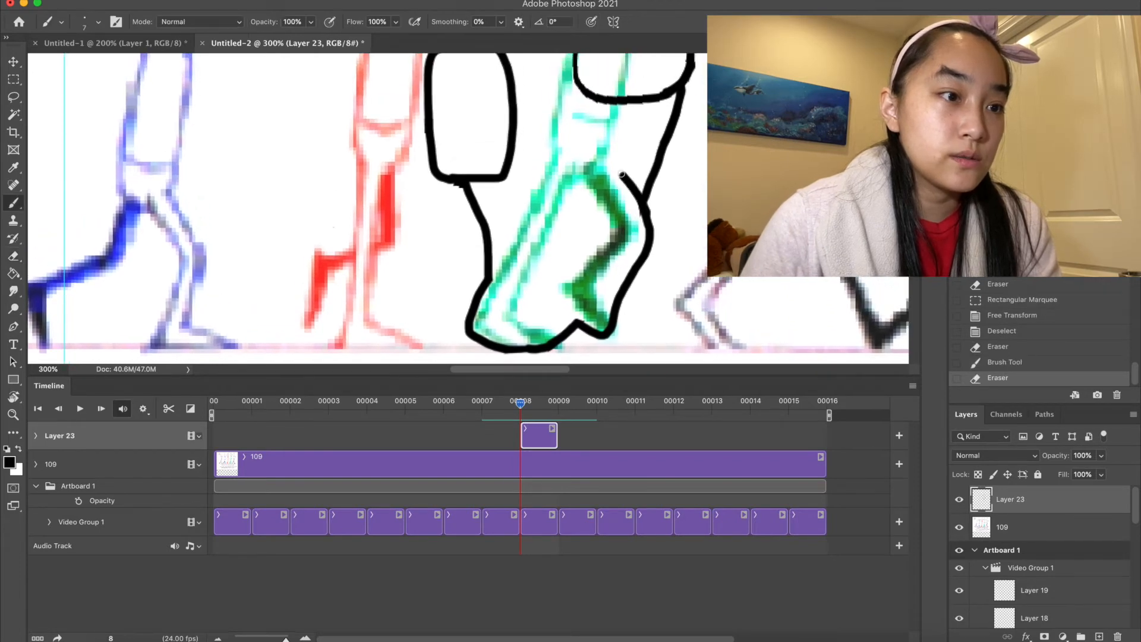
pyautogui.moveTo(613, 161); pyautogui.dragTo(613, 160)
pyautogui.press('super+z')
pyautogui.moveTo(610, 155); pyautogui.dragTo(620, 168)
pyautogui.moveTo(643, 212); pyautogui.dragTo(644, 217)
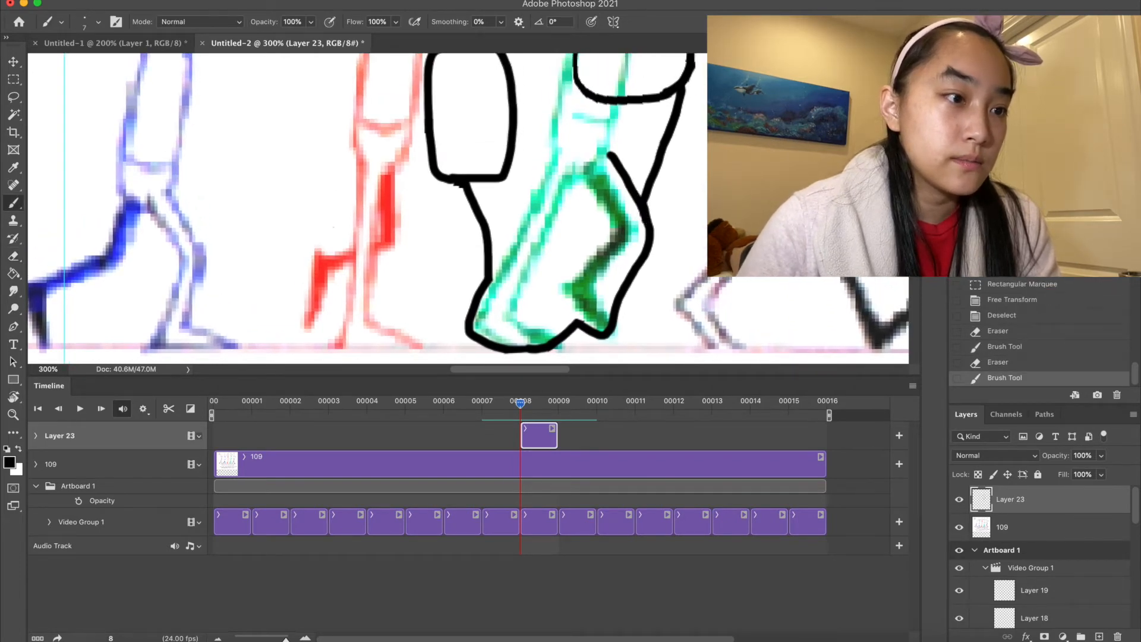
# Step: Draw the raised leg's rear contour on Layer 23 from the foot up behind the knee, and trim the top of its front line
pyautogui.moveTo(530, 280); pyautogui.dragTo(535, 266)
pyautogui.press('super+z')
pyautogui.press('e')
pyautogui.press('b')
pyautogui.moveTo(589, 329); pyautogui.dragTo(564, 303)
pyautogui.press('super+z')
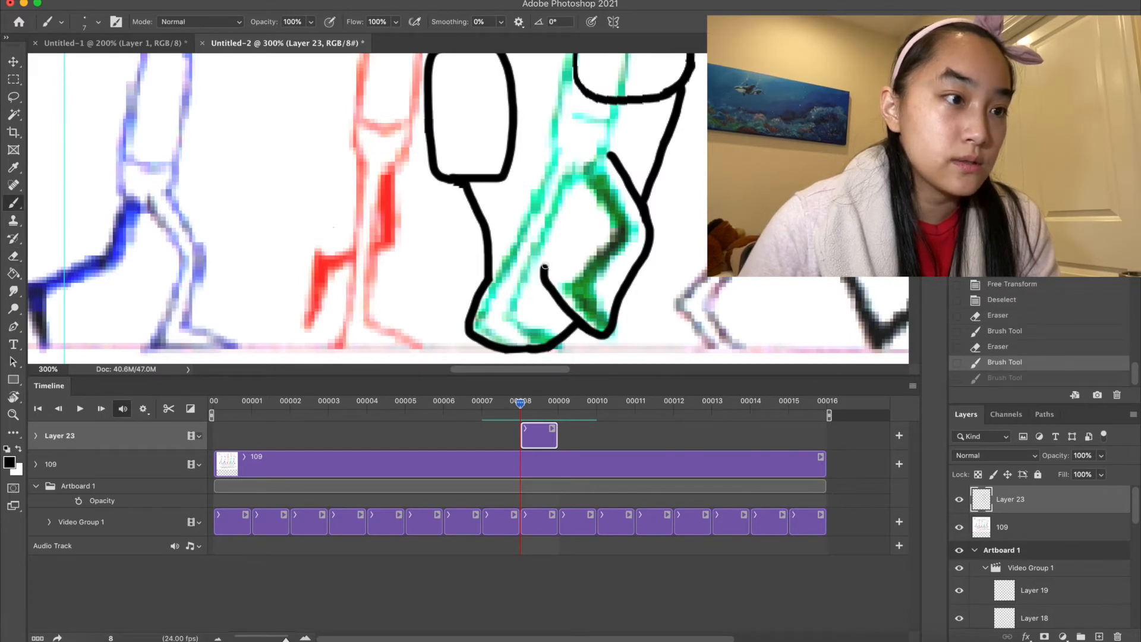
pyautogui.moveTo(559, 235)
pyautogui.mouseDown()
pyautogui.moveTo(546, 220)
pyautogui.moveTo(575, 220)
pyautogui.mouseUp()
pyautogui.press('e')
pyautogui.moveTo(592, 151); pyautogui.dragTo(599, 146)
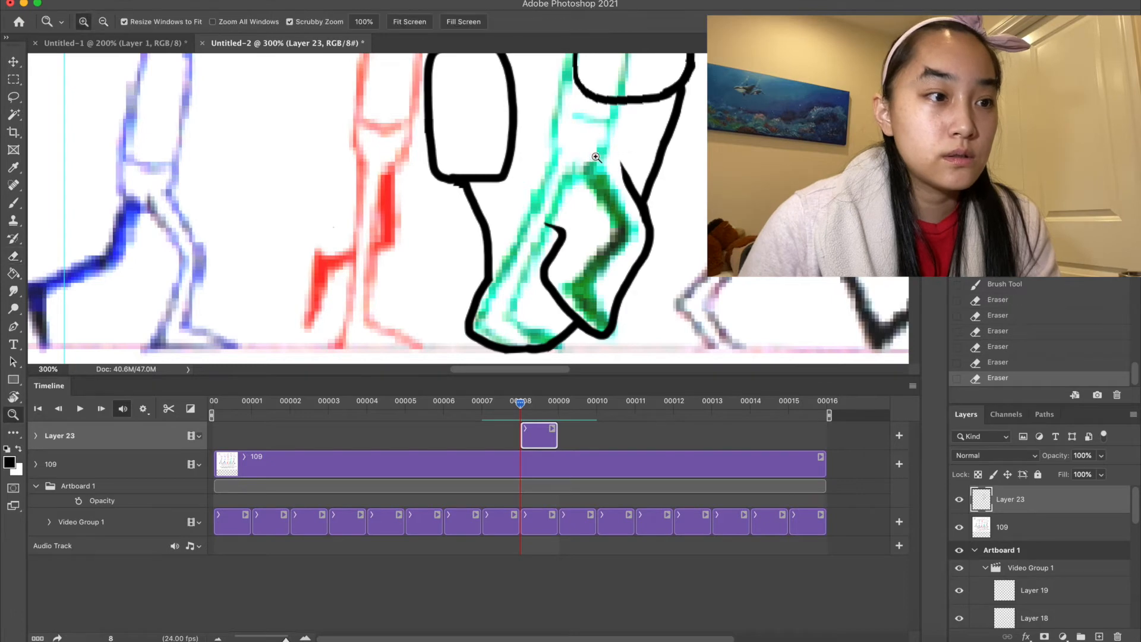
# Step: Copy the reworked pose from Layer 23 and paste it into the Layer 11 clip at frame 7
pyautogui.press('super+minus')
pyautogui.press('super+minus')
pyautogui.scroll(-10, 548, 329)
pyautogui.hscroll(-4, 548, 329)
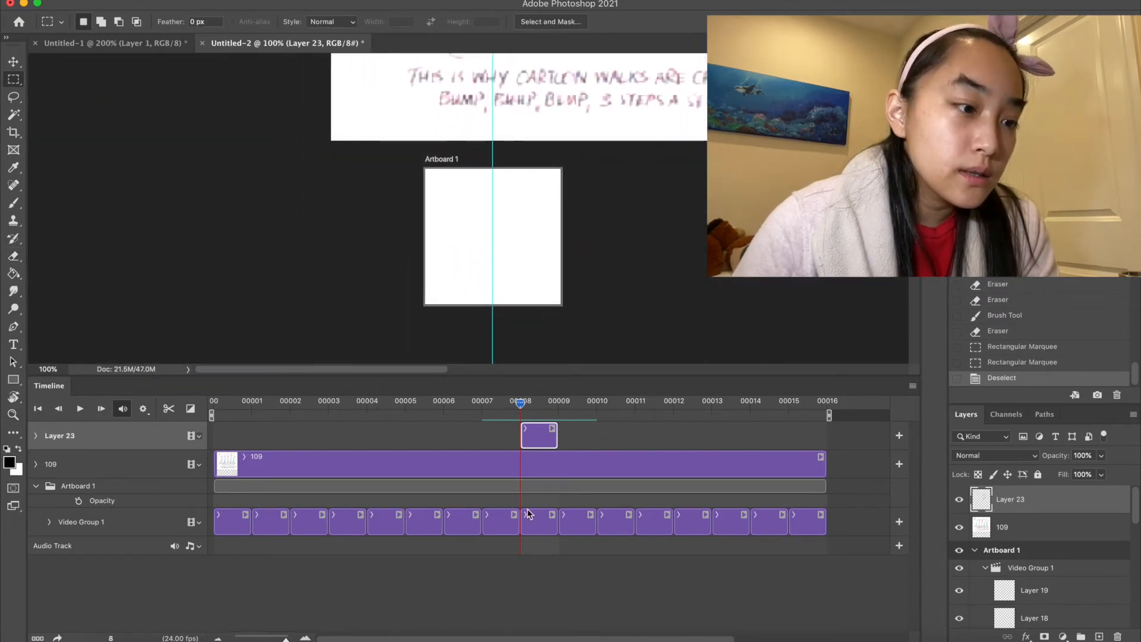
pyautogui.moveTo(521, 407); pyautogui.dragTo(492, 409)
pyautogui.click(498, 519)
pyautogui.press('z')
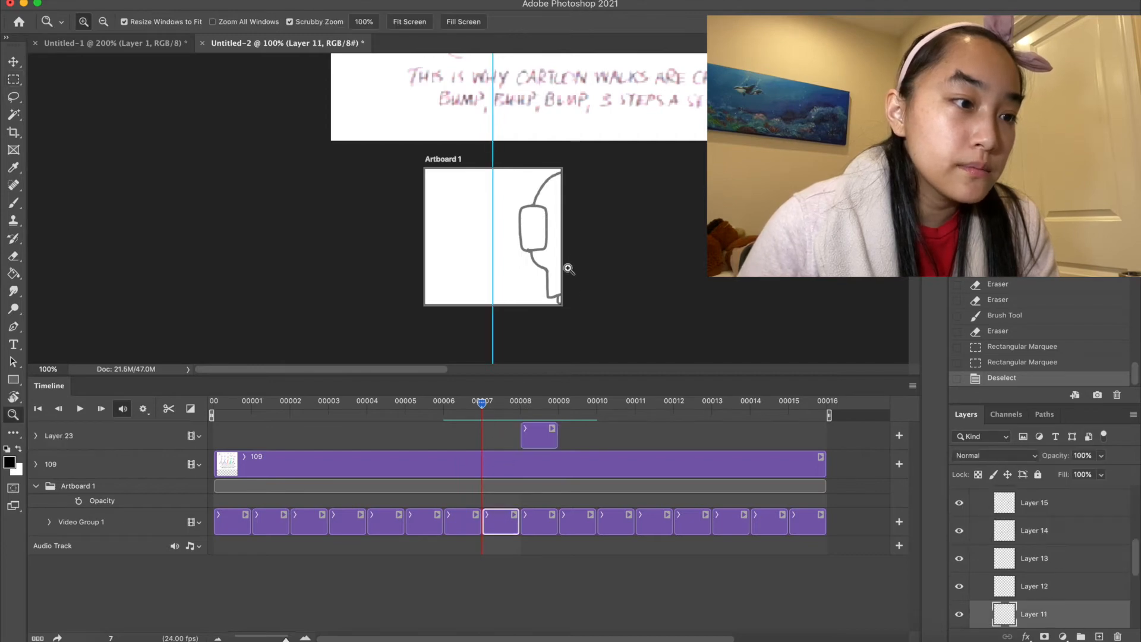
pyautogui.click(565, 263)
pyautogui.hotkey('ctrl', 'v')
# Step: Move the pasted pose on Layer 11 ahead of the ghosted passing pose, mostly past the artboard's edge
pyautogui.press('v')
pyautogui.moveTo(437, 252)
pyautogui.mouseDown()
pyautogui.moveTo(594, 247)
pyautogui.moveTo(597, 284)
pyautogui.mouseUp()
pyautogui.press('z')
pyautogui.keyDown('alt'); pyautogui.click(467, 254); pyautogui.keyUp('alt')
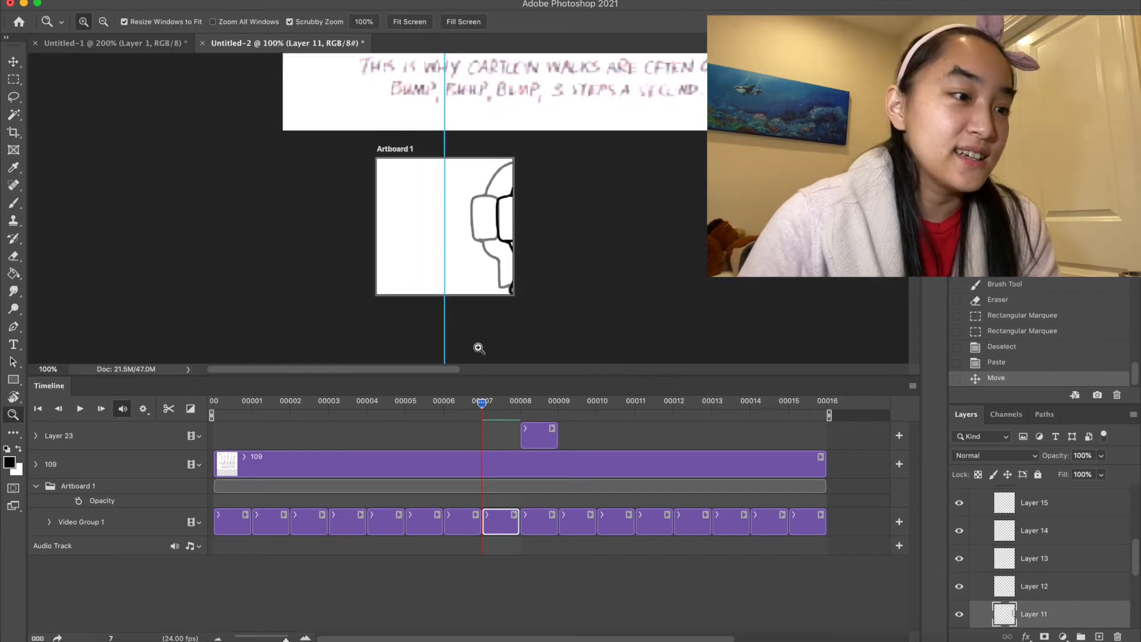
# Step: Return to the first frame, turn off onion skins and end the work area at frame 8
pyautogui.moveTo(479, 410); pyautogui.dragTo(199, 410)
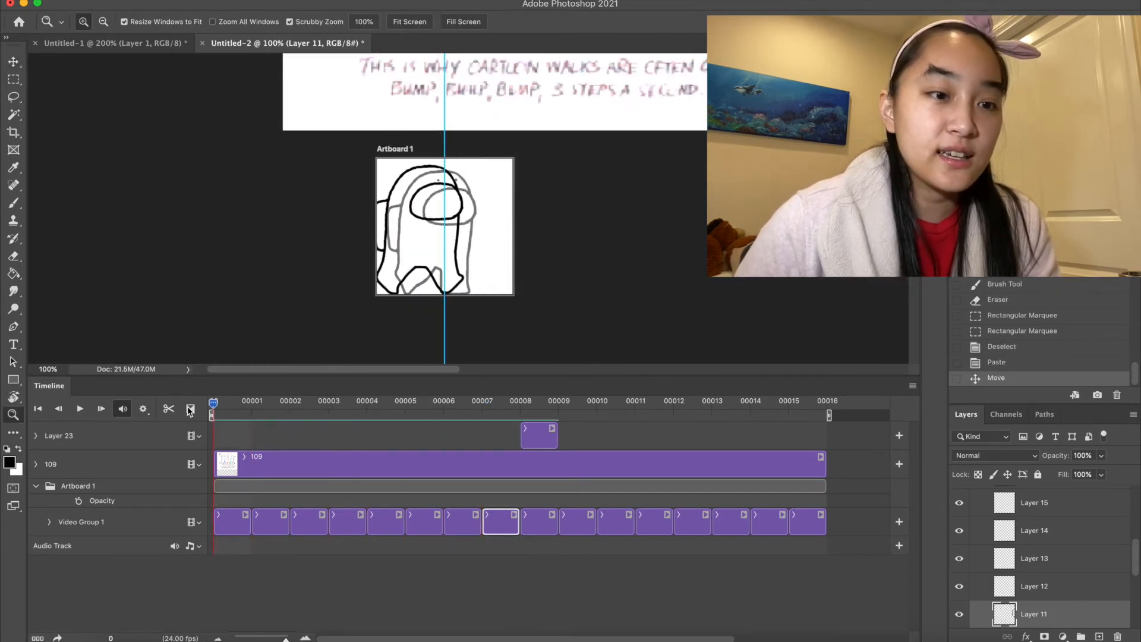
pyautogui.click(913, 386)
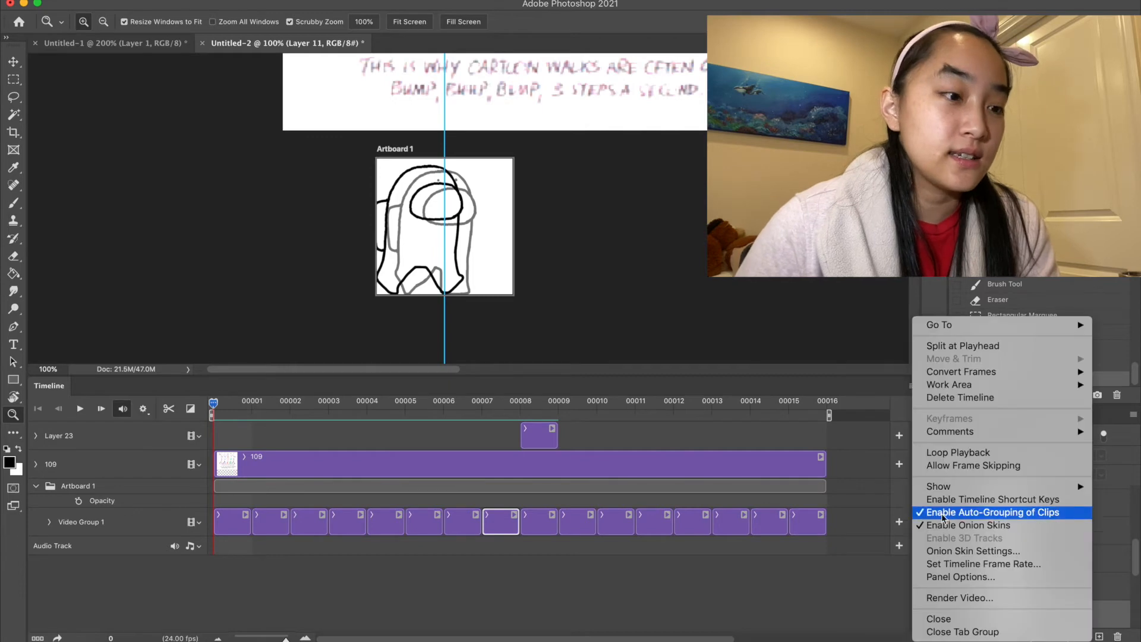
pyautogui.click(937, 528)
pyautogui.moveTo(830, 415); pyautogui.dragTo(523, 415)
# Step: Delete Layer 23 and play back the eight-frame walk
pyautogui.click(539, 435)
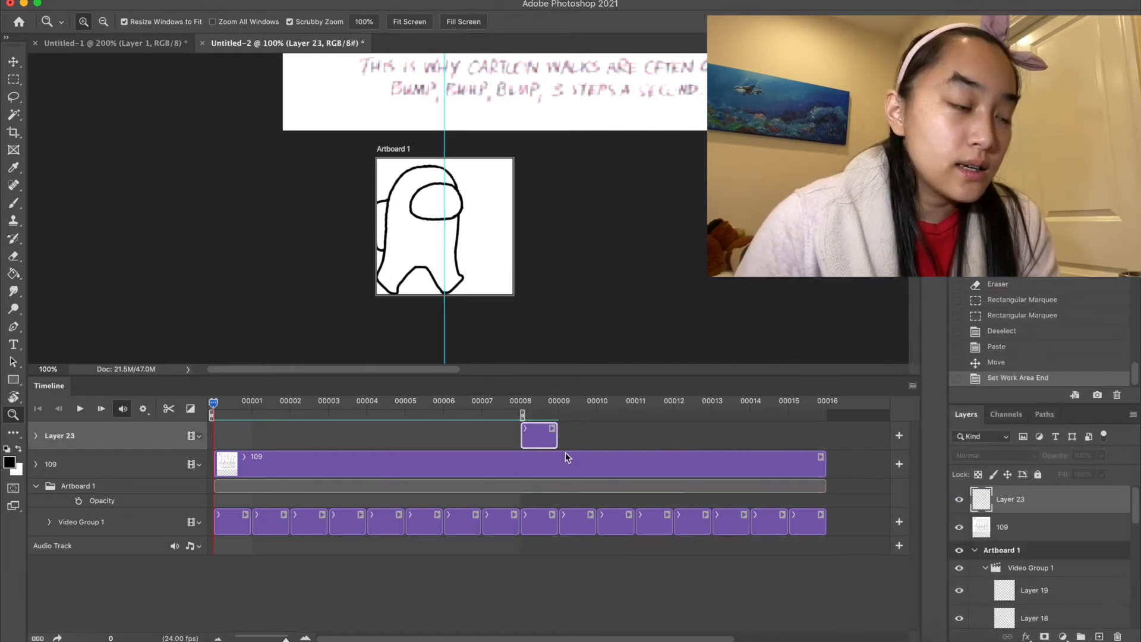
pyautogui.press('Delete')
pyautogui.press('space')
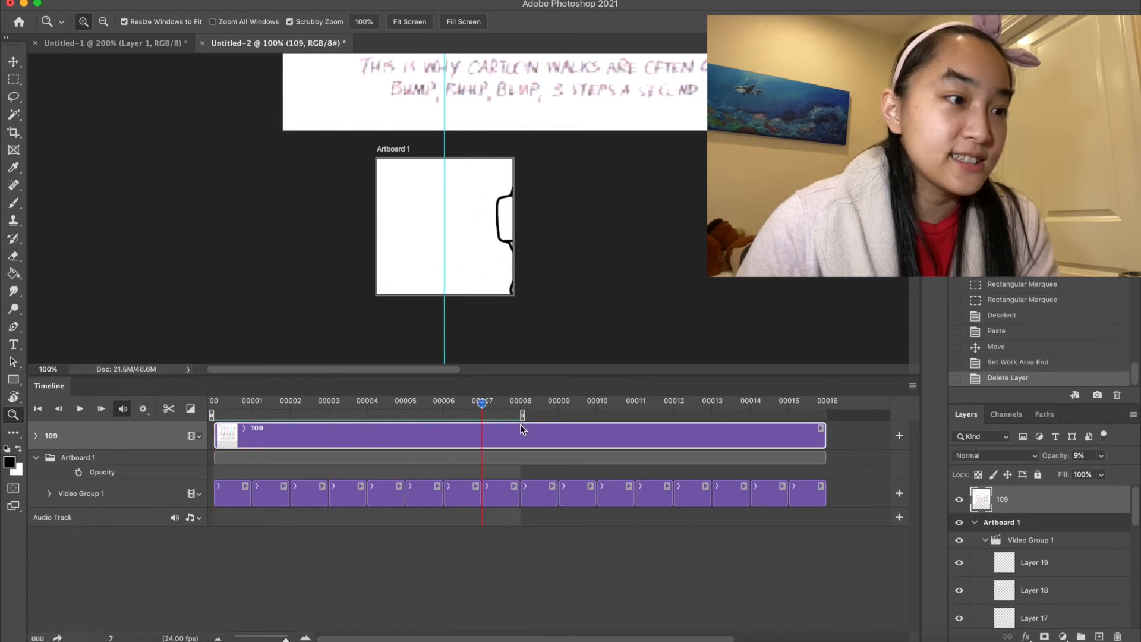
pyautogui.press('space')
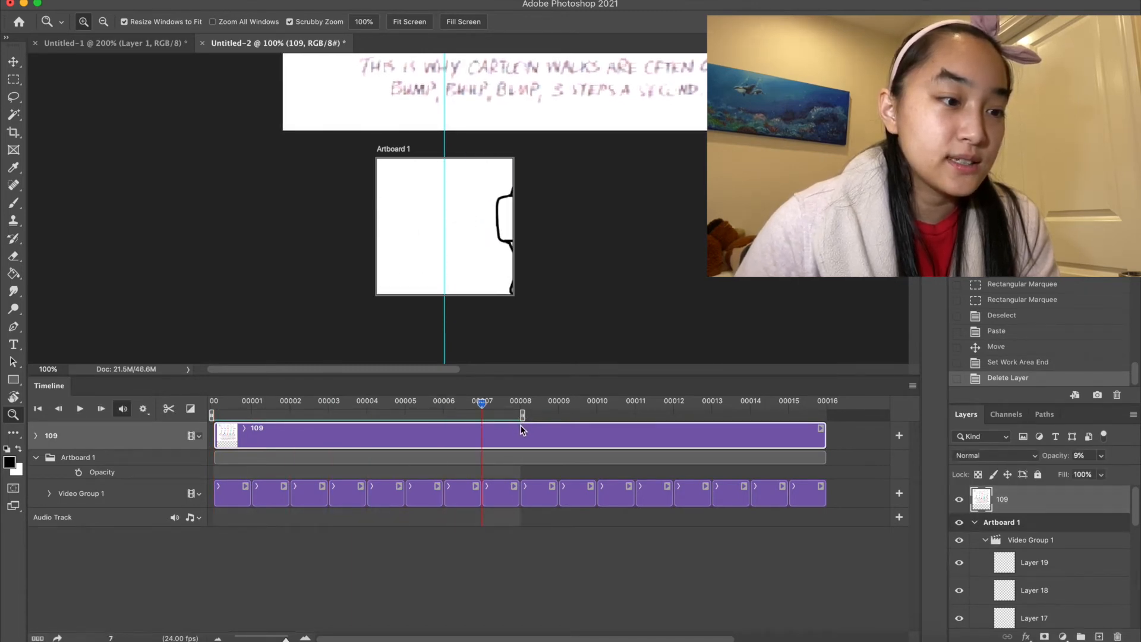
# Step: Delete the unused clips from Layer 12 through Layer 19 in Video Group 1
pyautogui.click(538, 494)
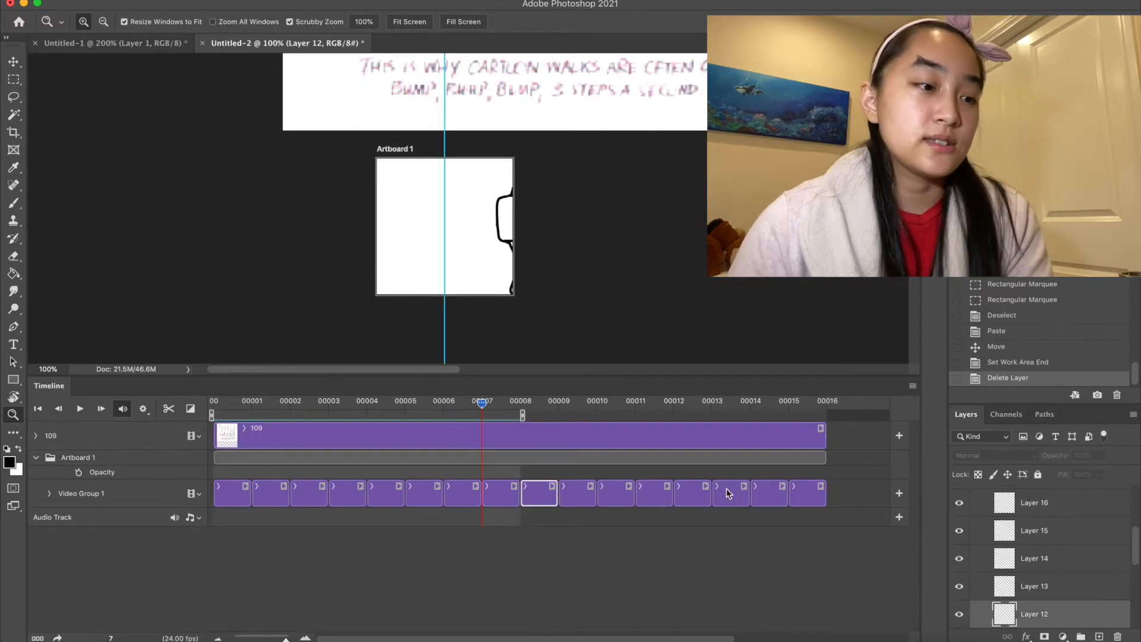
pyautogui.keyDown('shift'); pyautogui.click(803, 494); pyautogui.keyUp('shift')
pyautogui.press('Delete')
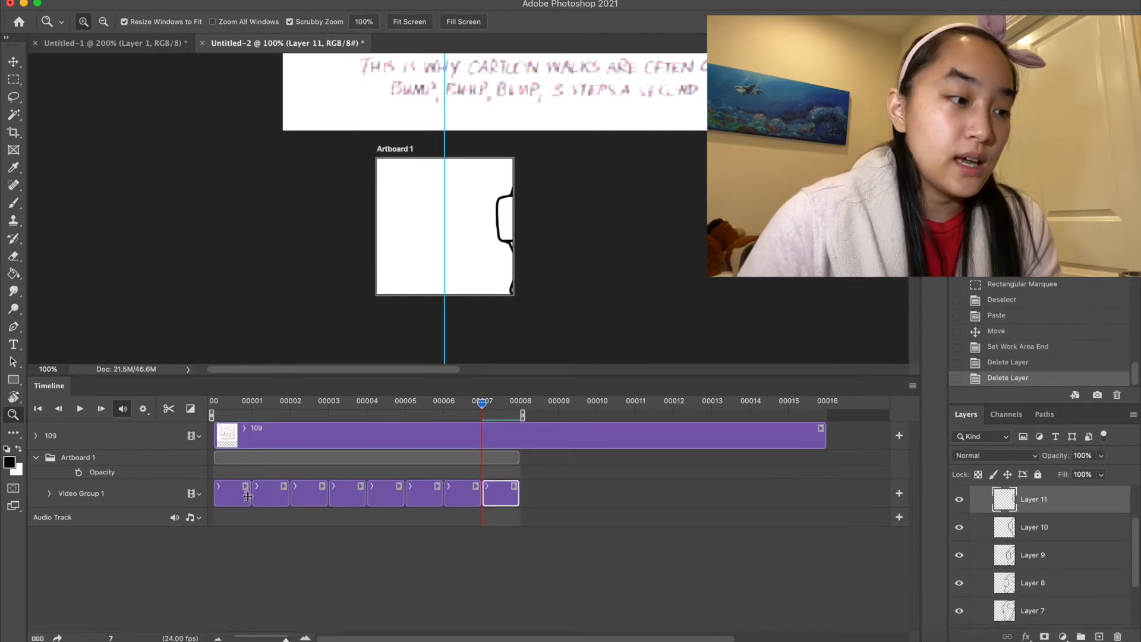
# Step: Extend each clip from Layer 4 to Layer 11 to two frames so the sequence fills 16 frames
pyautogui.moveTo(249, 496); pyautogui.dragTo(826, 497)
pyautogui.click(326, 498)
pyautogui.click(403, 495)
pyautogui.click(553, 493)
pyautogui.click(633, 495)
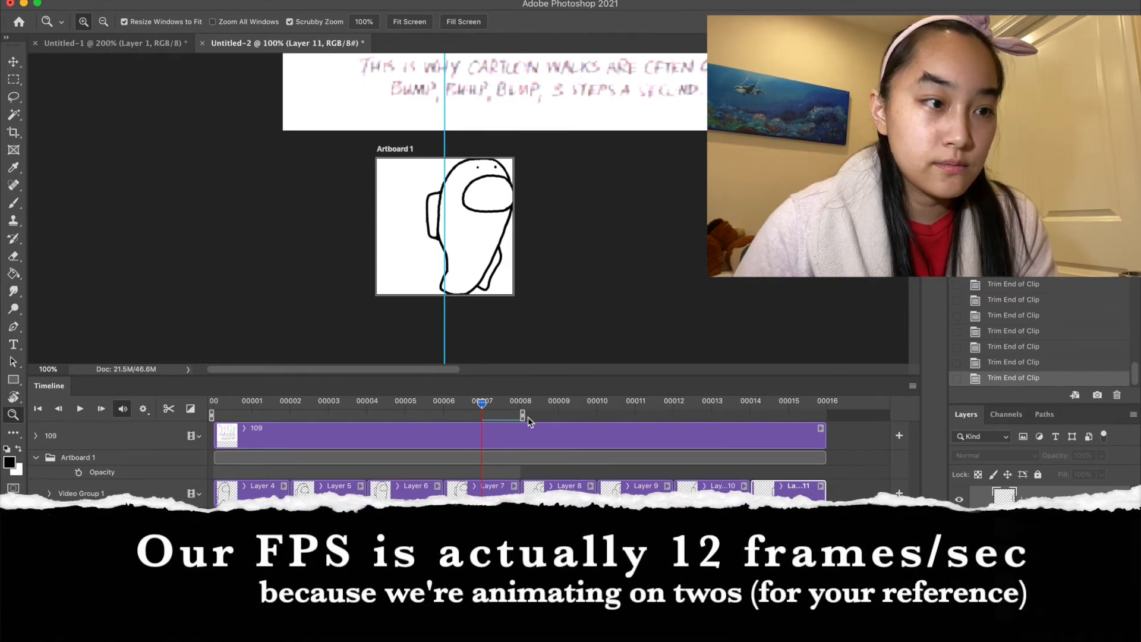
# Step: Extend the work area end to frame 16 and play back the walk several times
pyautogui.moveTo(522, 415); pyautogui.dragTo(830, 415)
pyautogui.press('space')
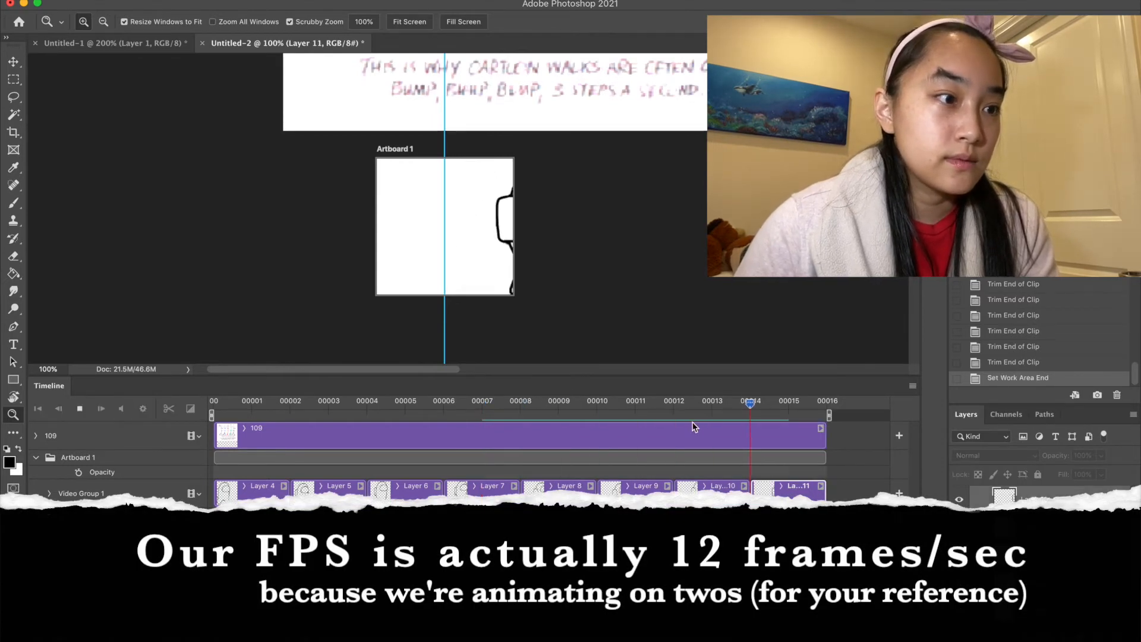
pyautogui.press('space')
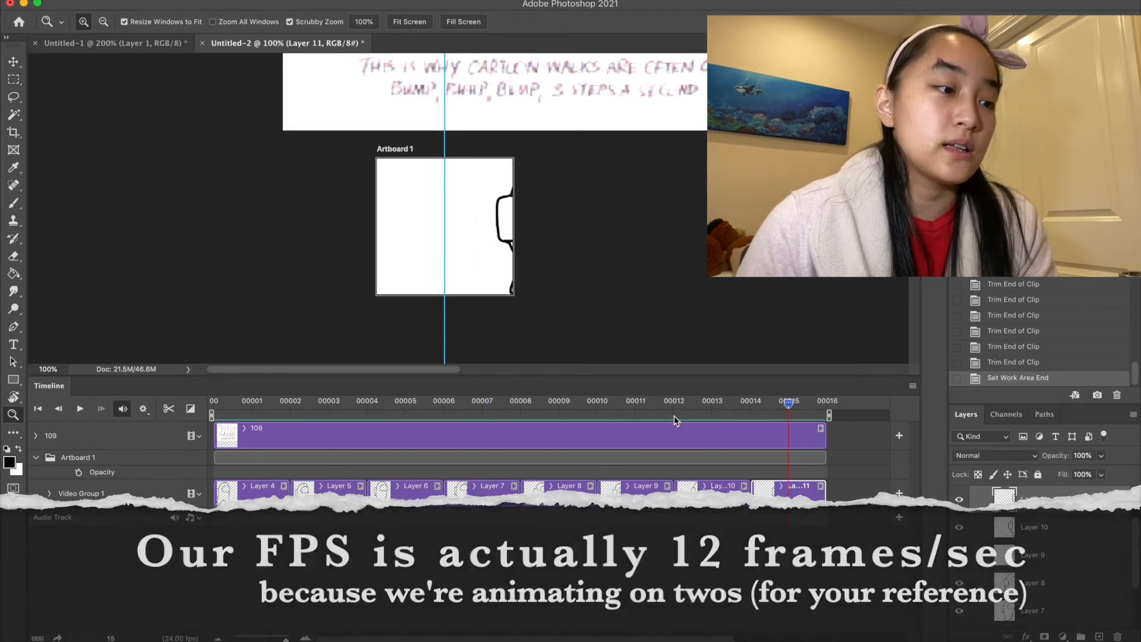
pyautogui.press('space')
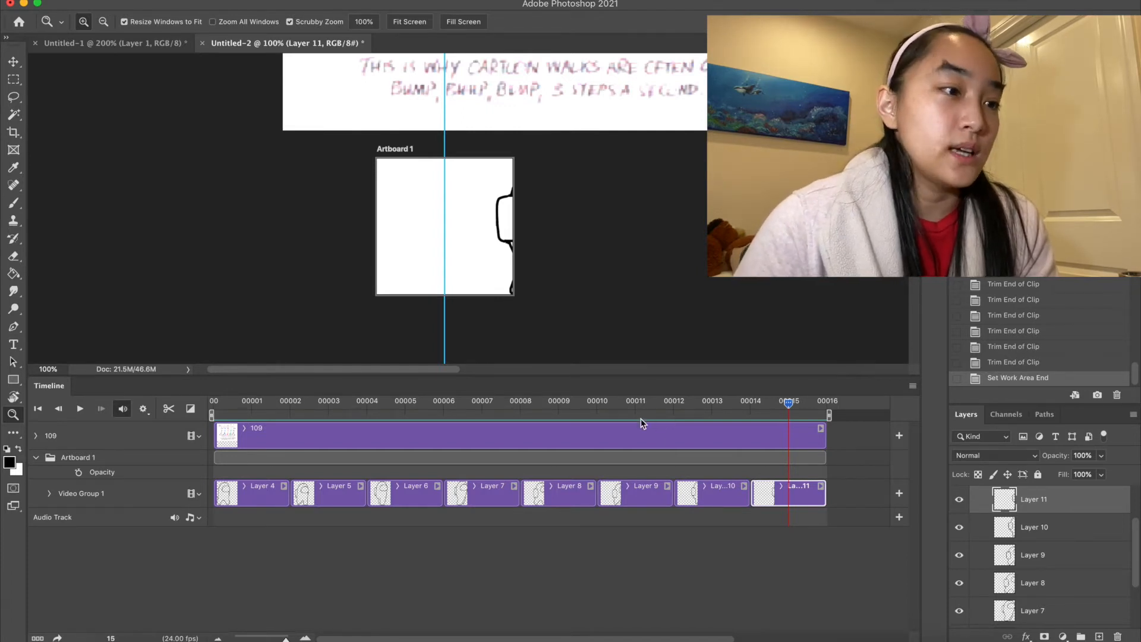
pyautogui.press('space')
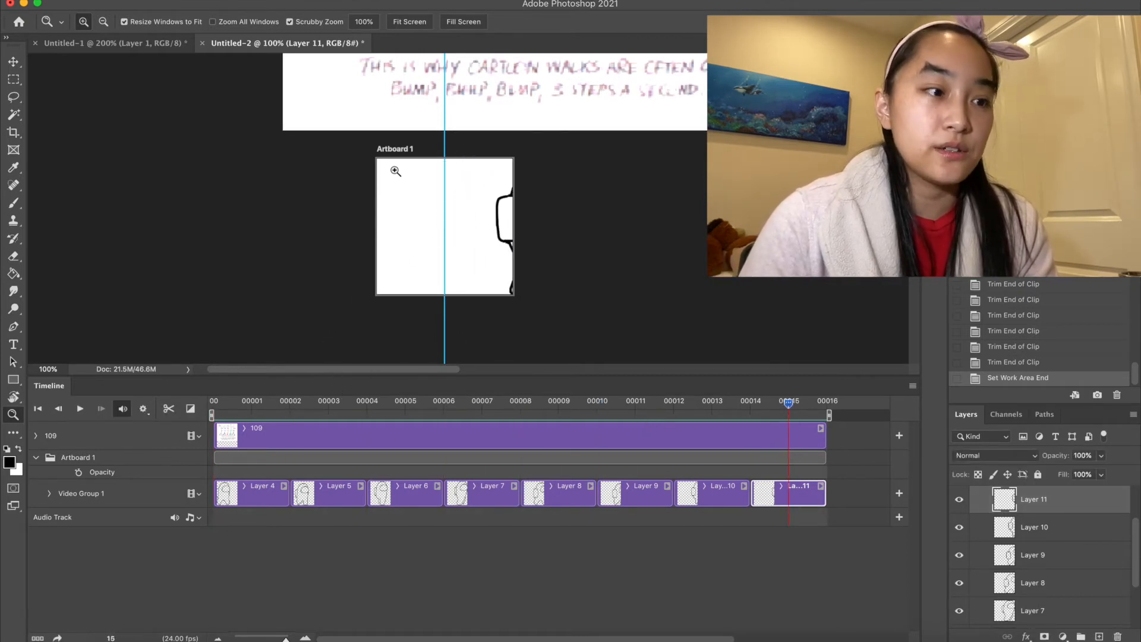
pyautogui.press('space')
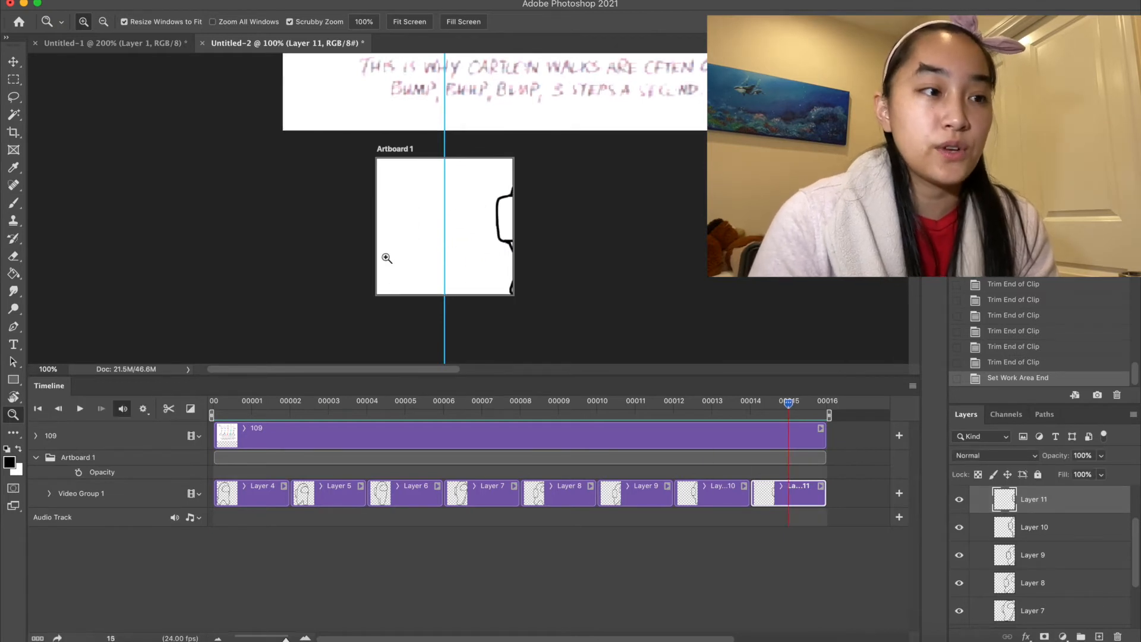
pyautogui.press('space')
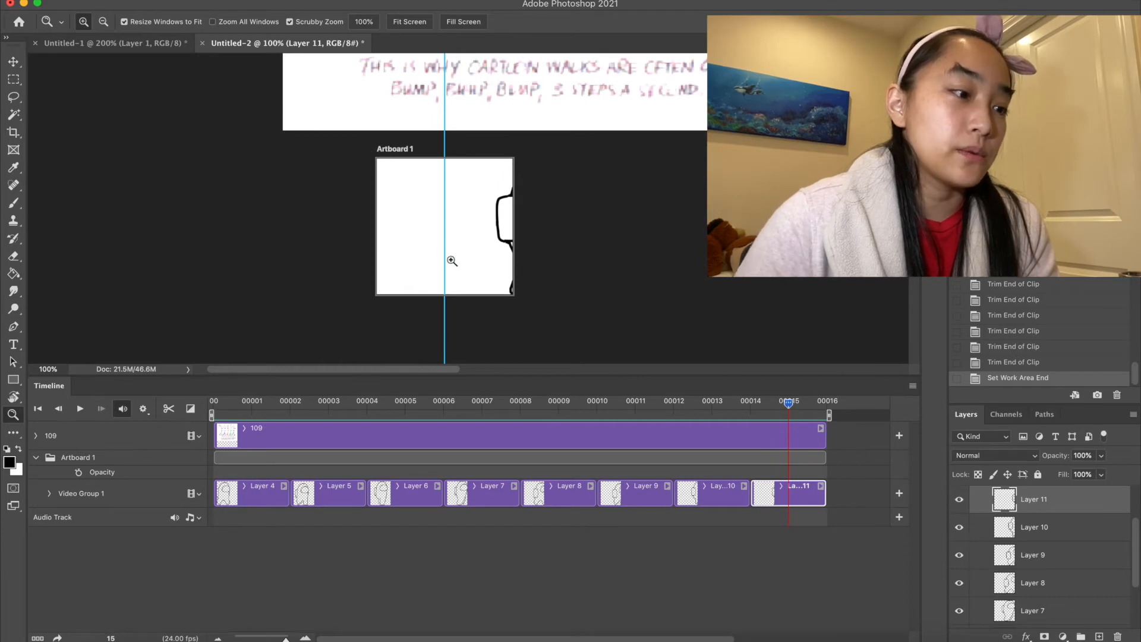
# Step: Enlarge the artboard view to 200% and play back the walk animation a few times
pyautogui.click(441, 260)
pyautogui.press('v')
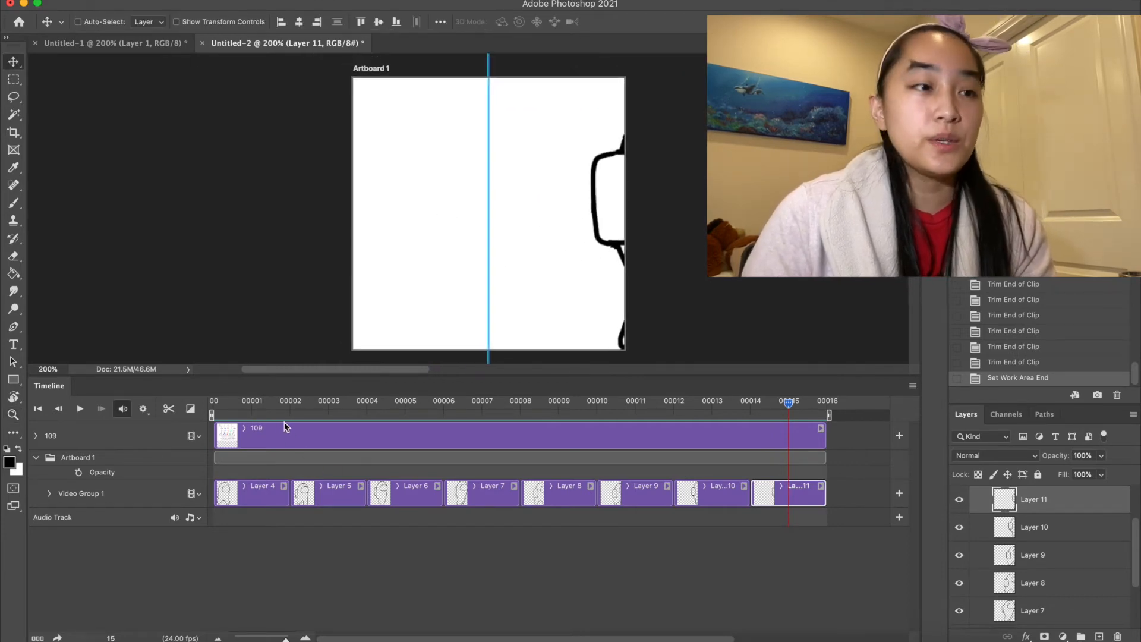
pyautogui.press('space')
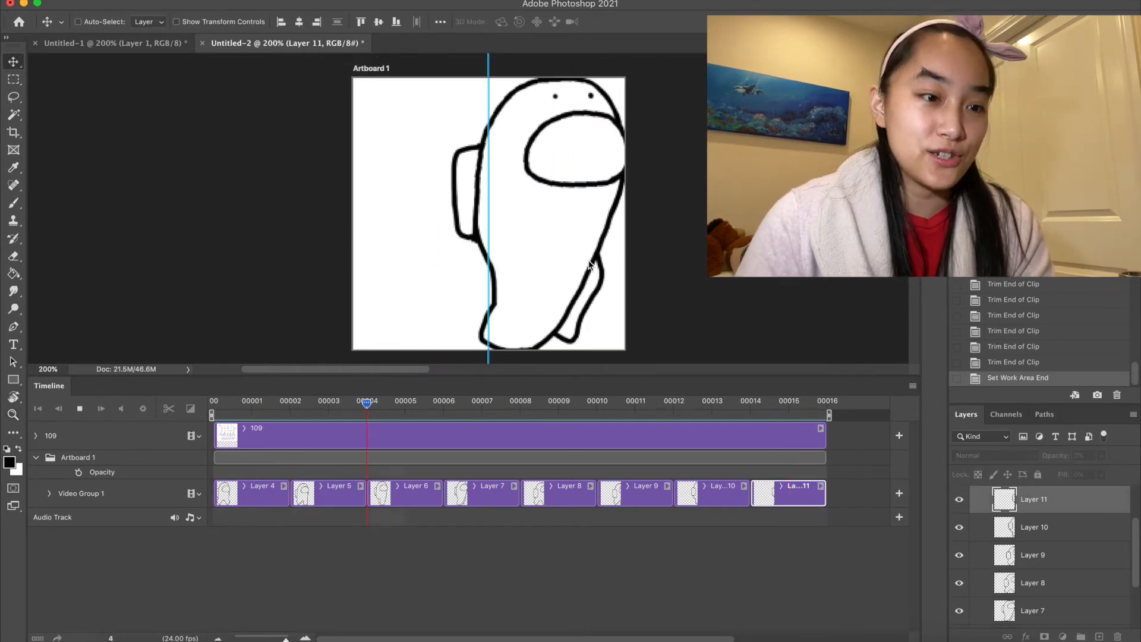
pyautogui.press('space')
pyautogui.press('space')
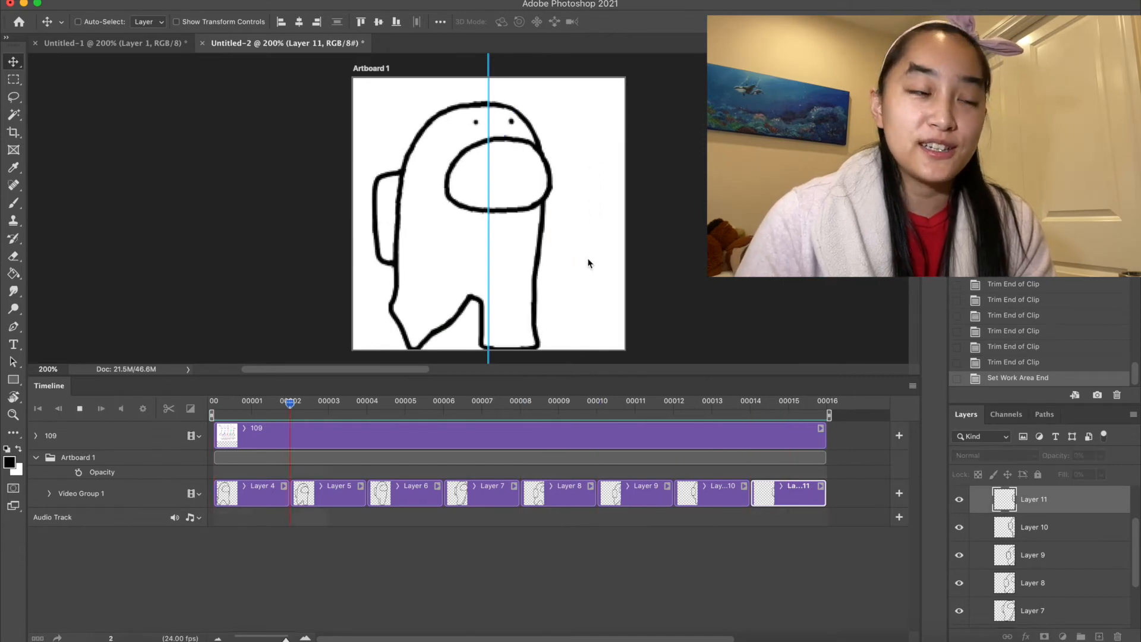
pyautogui.press('space')
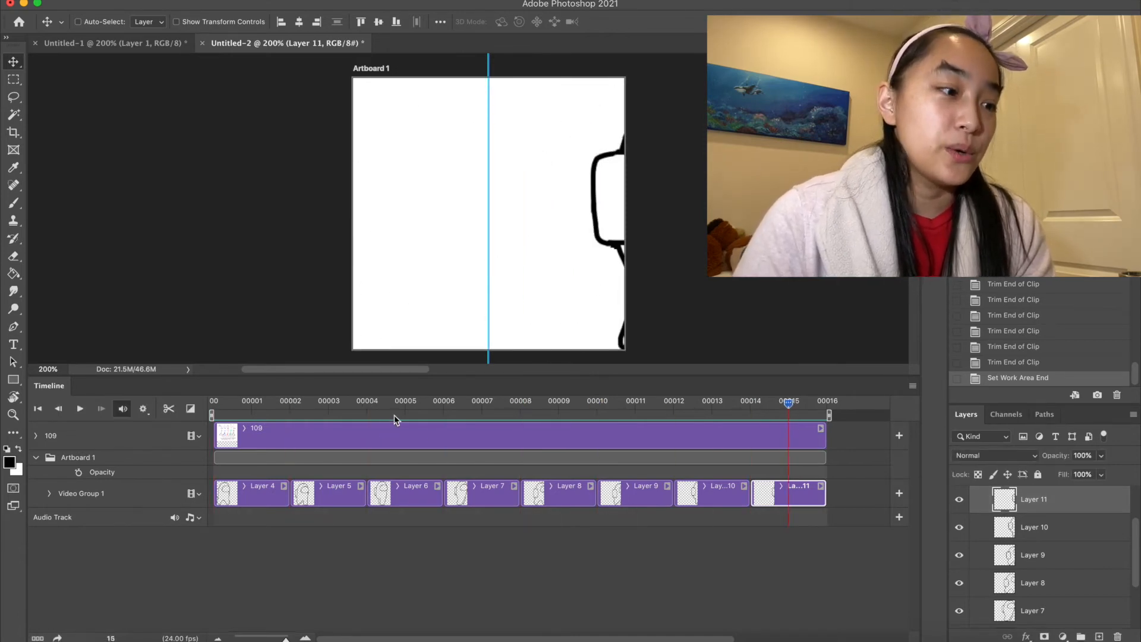
# Step: Move the Layer 4 contact pose at frame 1 right and slightly down so it sits centred on the vertical guide
pyautogui.click(243, 405)
pyautogui.click(265, 483)
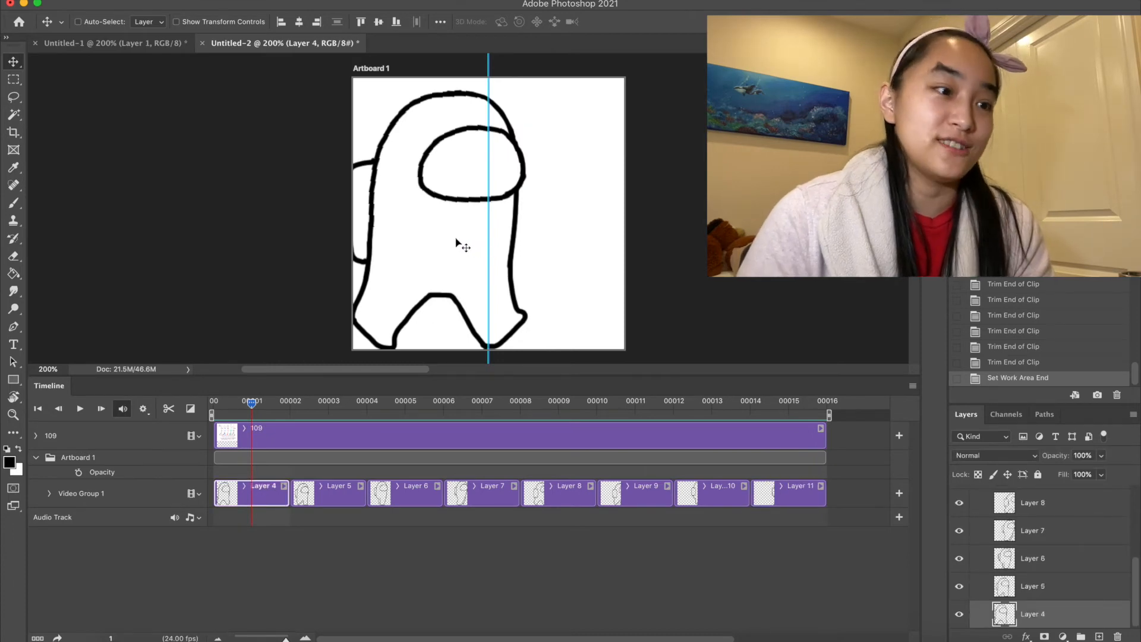
pyautogui.moveTo(459, 247); pyautogui.dragTo(490, 245)
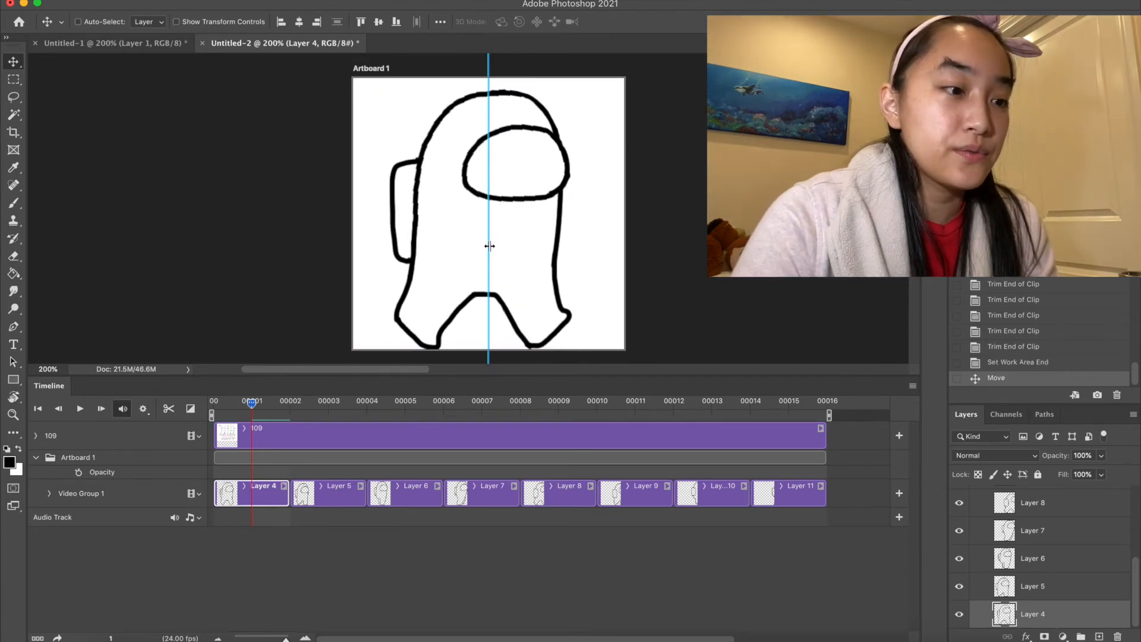
pyautogui.press('Right')
pyautogui.press('Right')
pyautogui.press('Right')
pyautogui.press('Down')
pyautogui.press('Down')
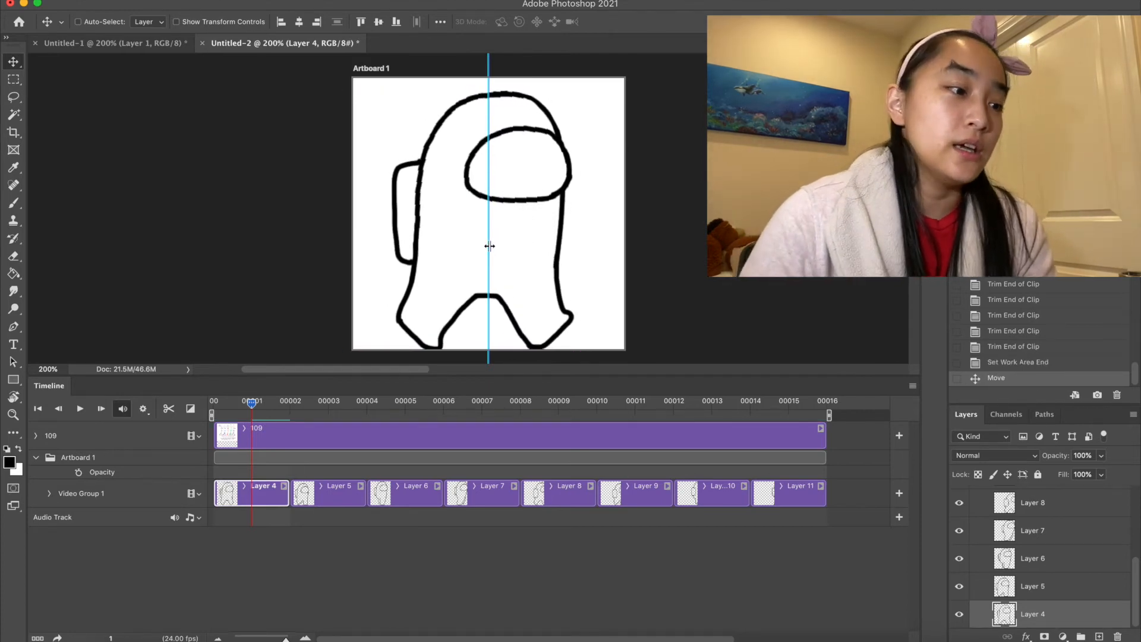
# Step: Select clip 5 at frame 9 and turn off onion skins
pyautogui.click(318, 403)
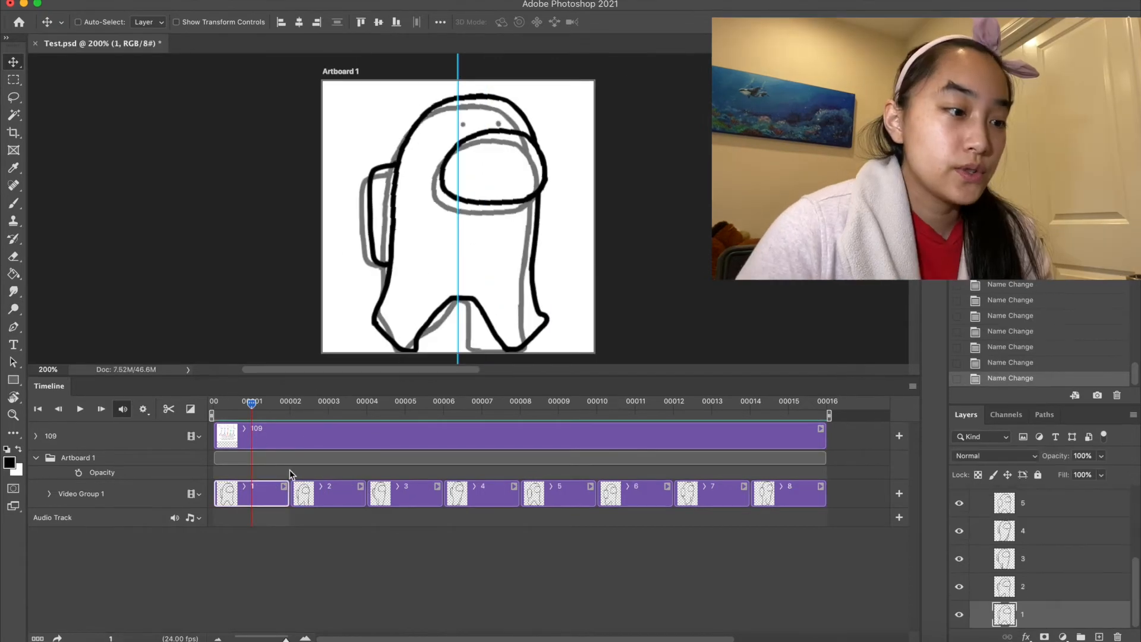
pyautogui.click(554, 406)
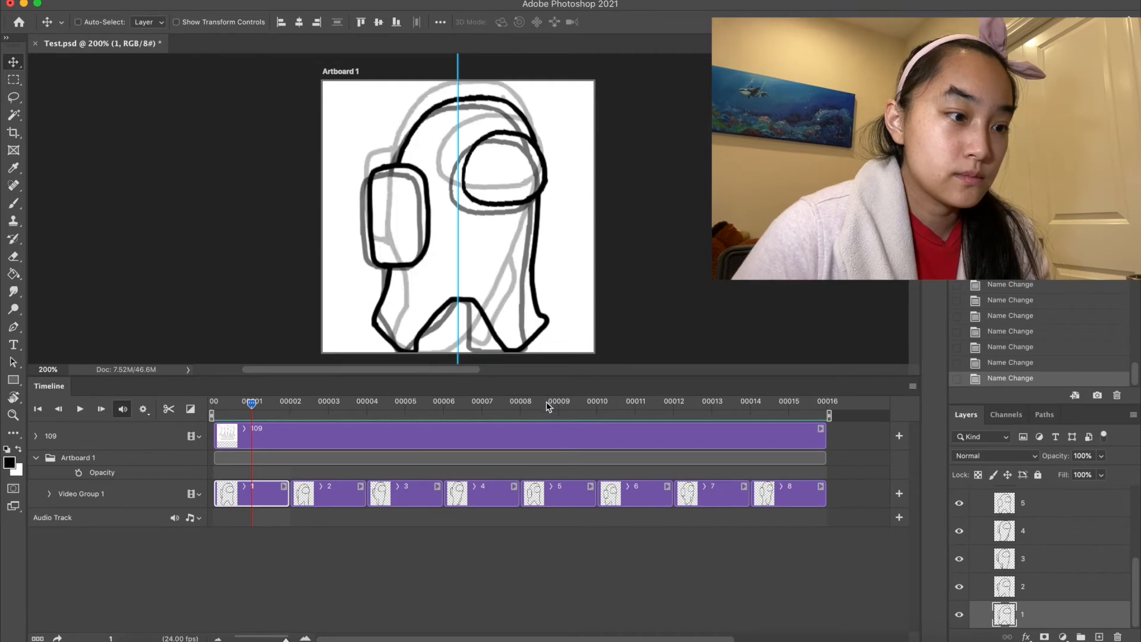
pyautogui.click(568, 494)
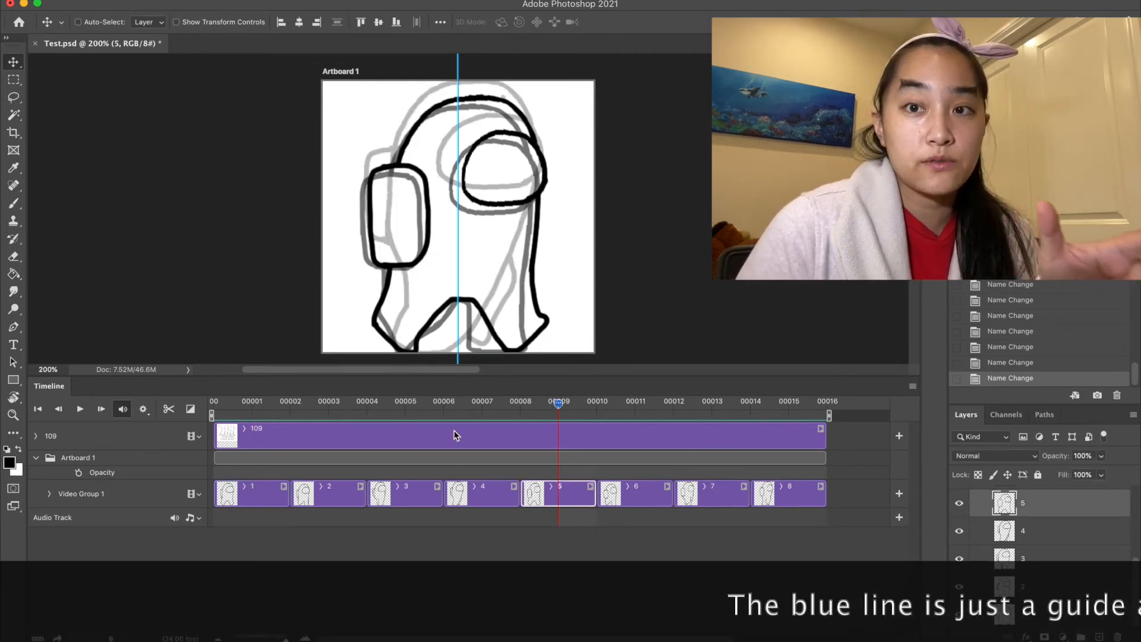
pyautogui.click(913, 386)
pyautogui.click(956, 526)
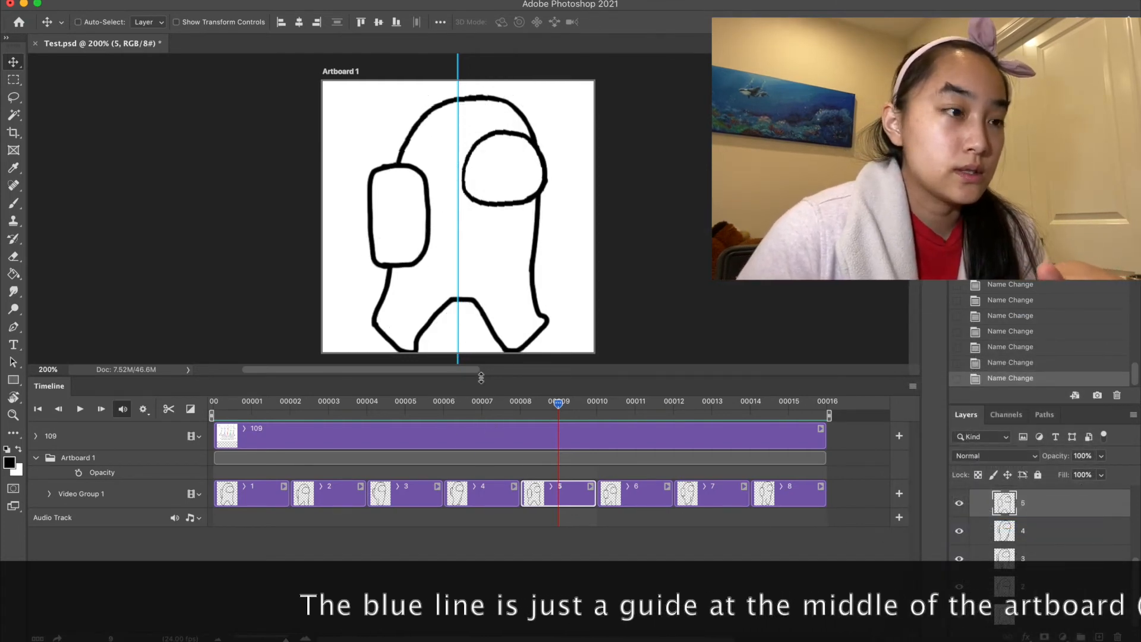
# Step: Compare the first contact pose and the two passing poses at frames 1, 5 and 13
pyautogui.moveTo(558, 403); pyautogui.dragTo(240, 418)
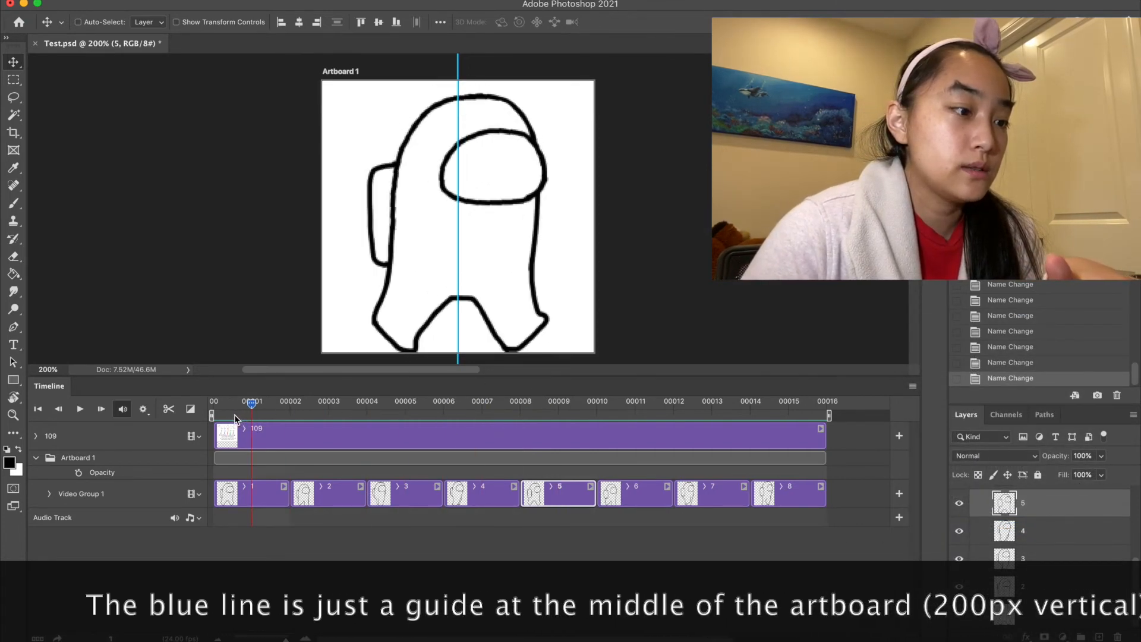
pyautogui.click(405, 408)
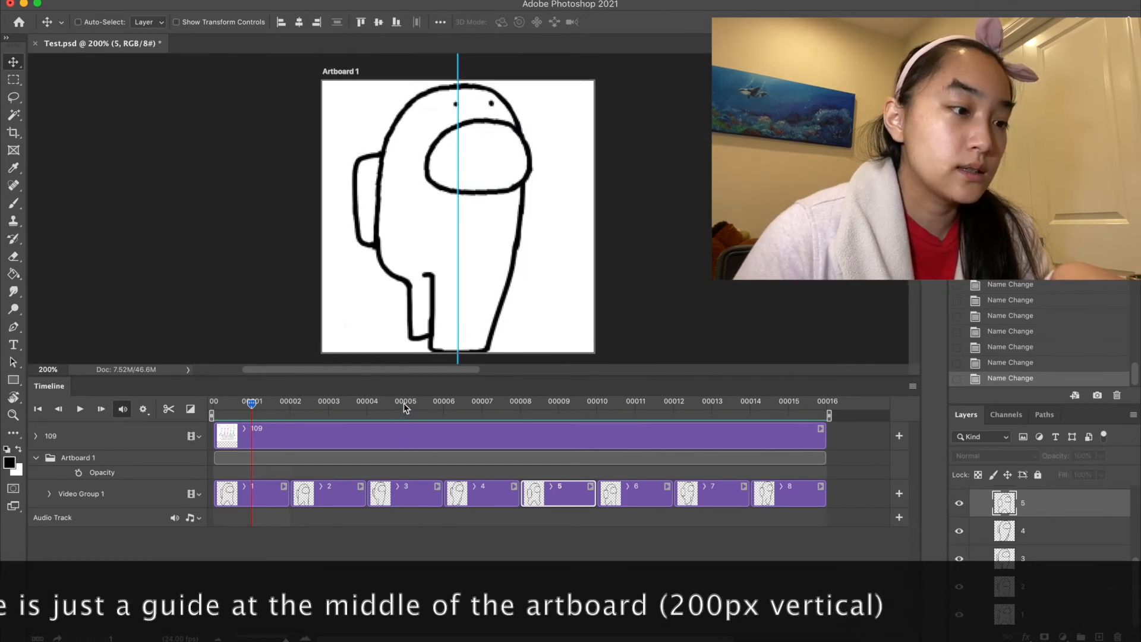
pyautogui.click(709, 403)
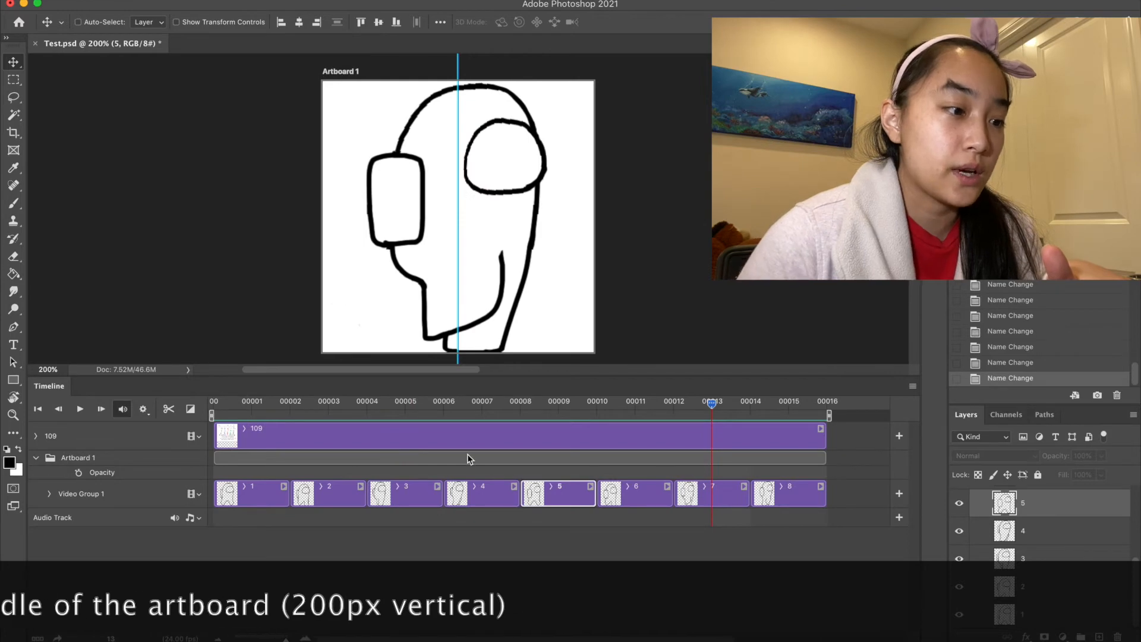
pyautogui.click(405, 408)
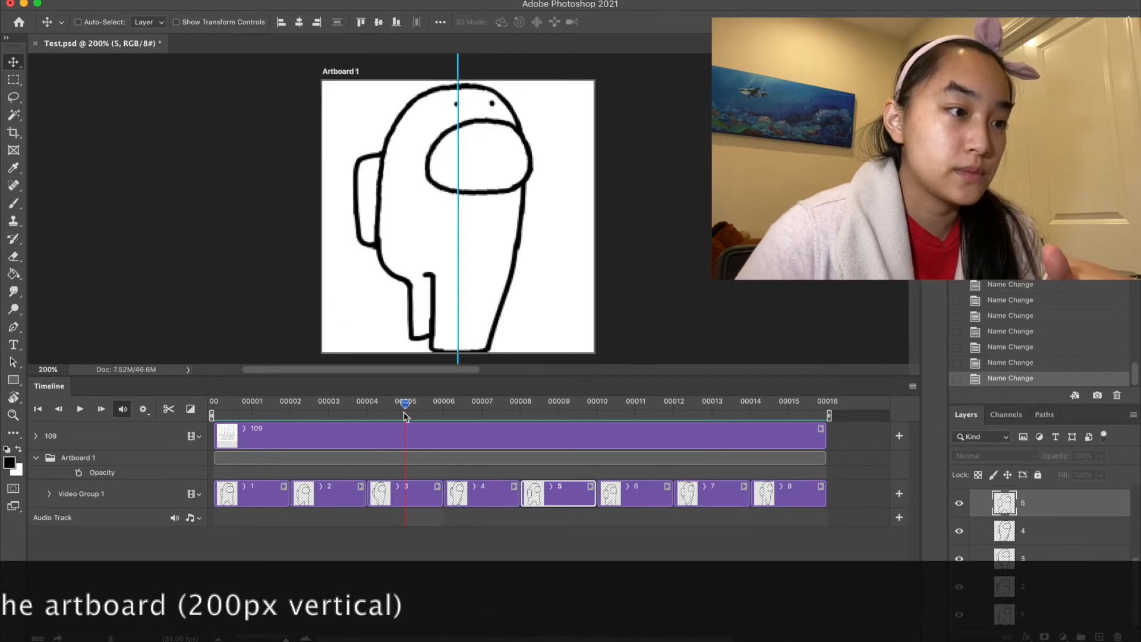
pyautogui.click(710, 404)
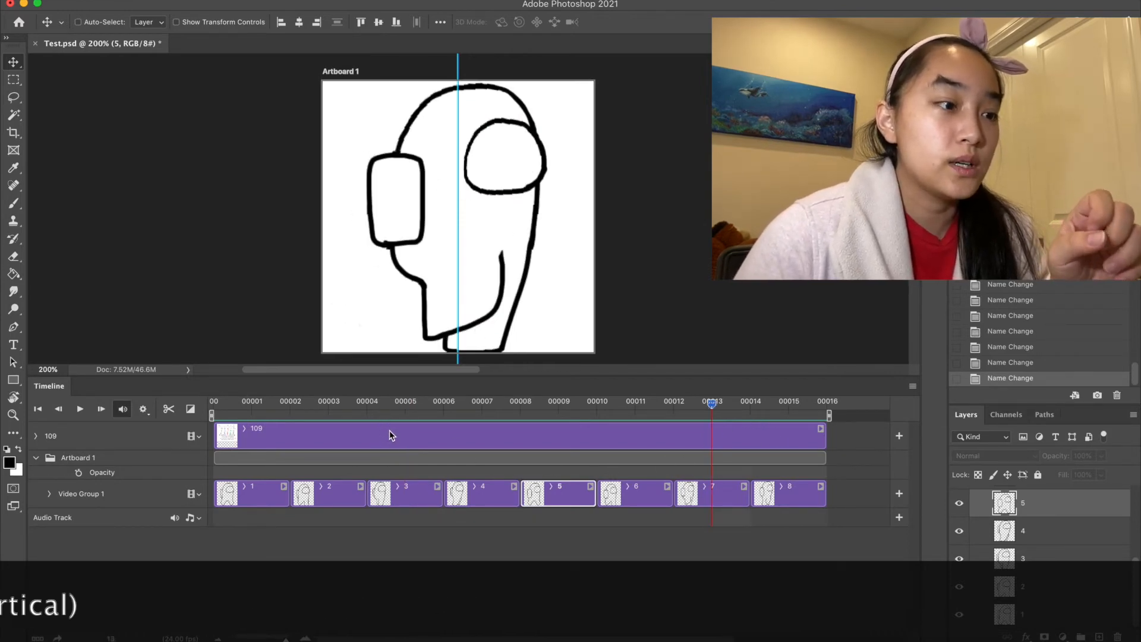
pyautogui.click(405, 408)
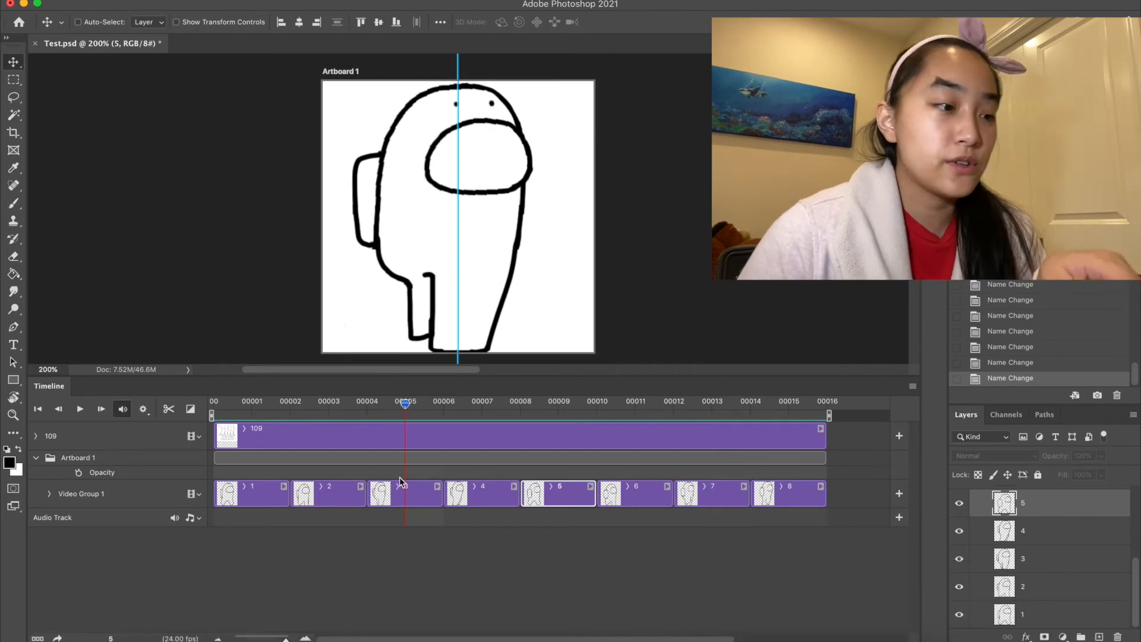
# Step: Mark the foot position of the clip 3 passing pose with a rectangular marquee
pyautogui.click(403, 497)
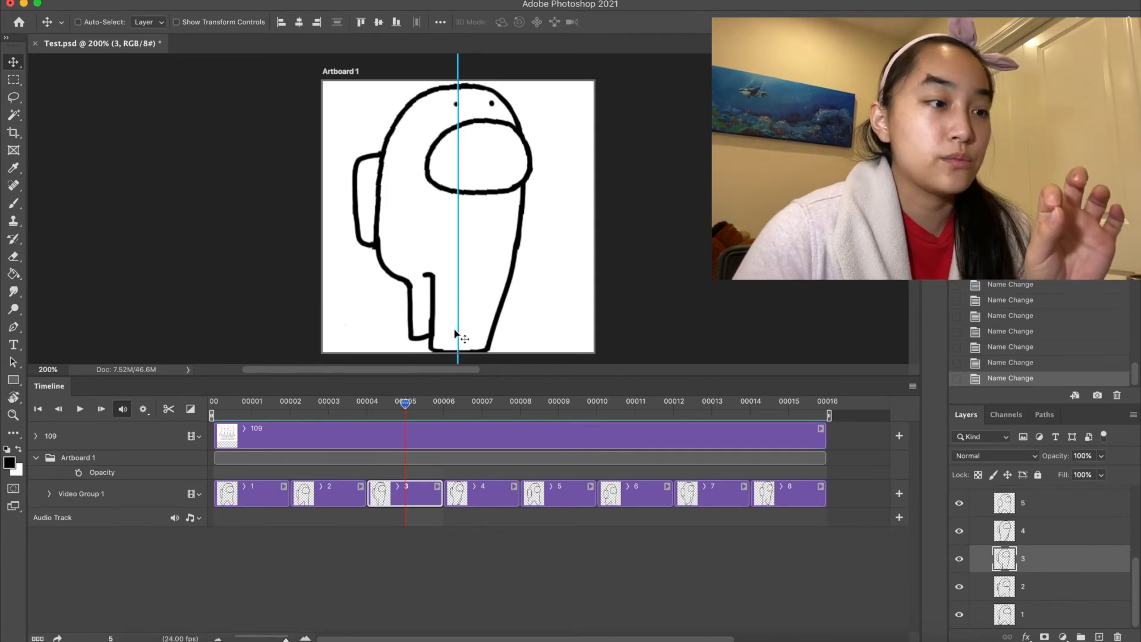
pyautogui.press('m')
pyautogui.moveTo(413, 323); pyautogui.dragTo(504, 352)
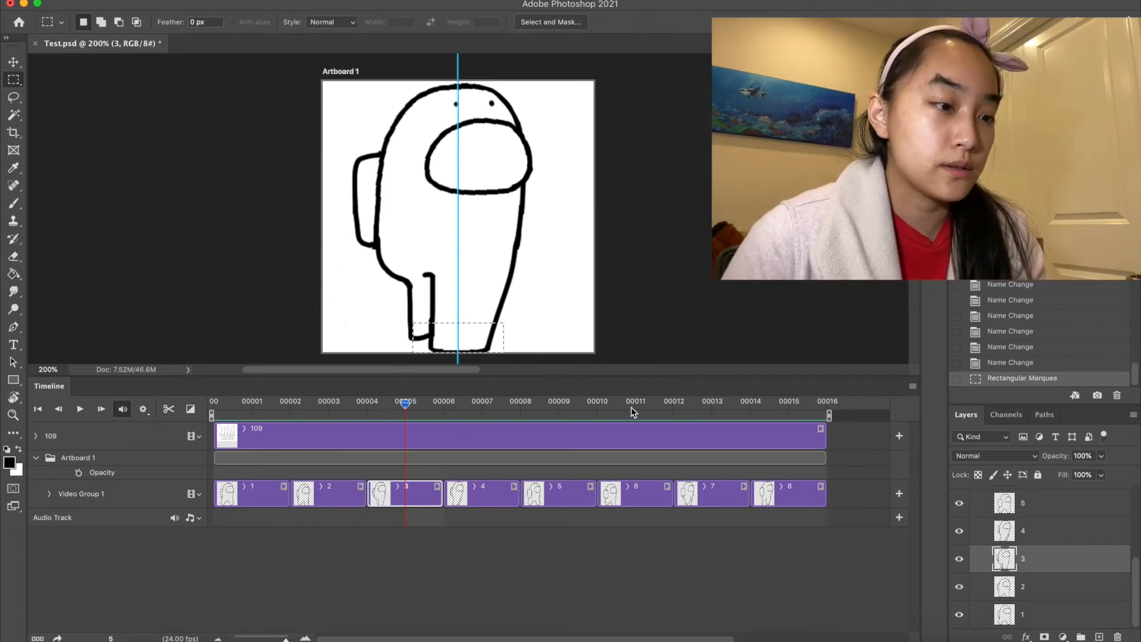
# Step: Clear the marquee and nudge the clip 7 pose at frame 13 left to match clip 3's foot position
pyautogui.click(698, 404)
pyautogui.press('v')
pyautogui.press('super+d')
pyautogui.press('Left')
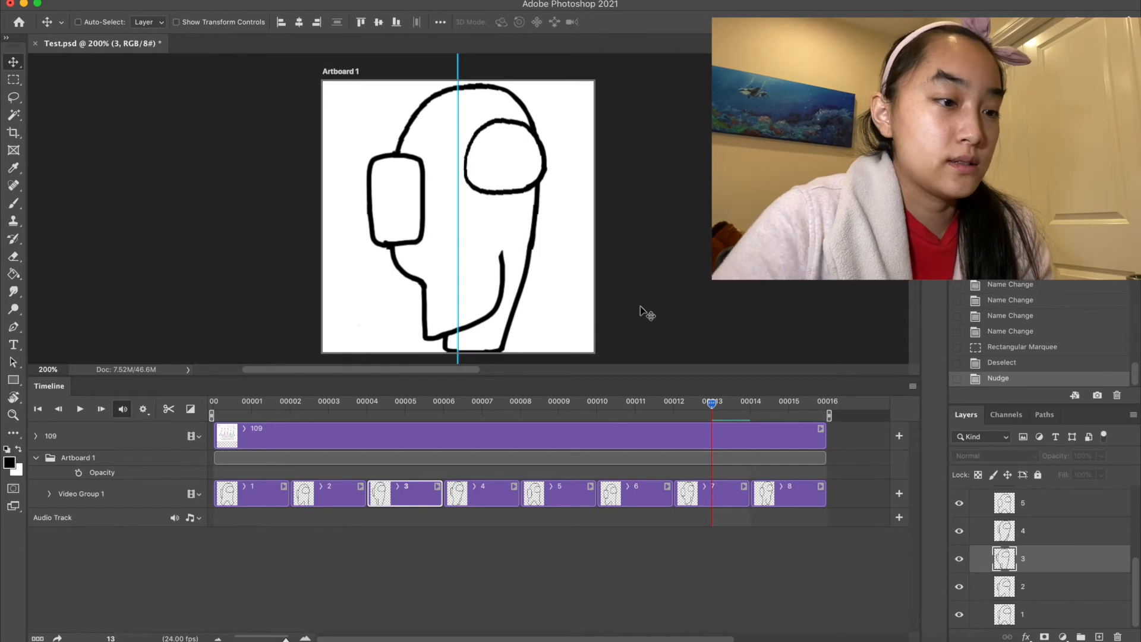
pyautogui.click(704, 505)
pyautogui.hotkey('shift', 'Left')
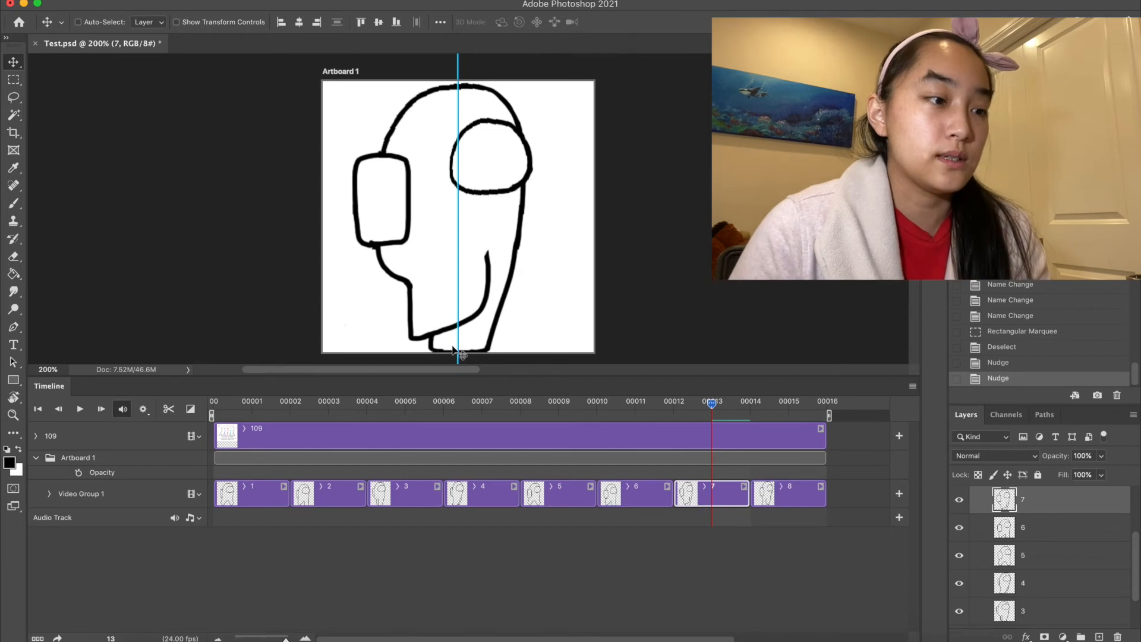
# Step: Select clip 2 at frame 3 and enable onion skins
pyautogui.press('m')
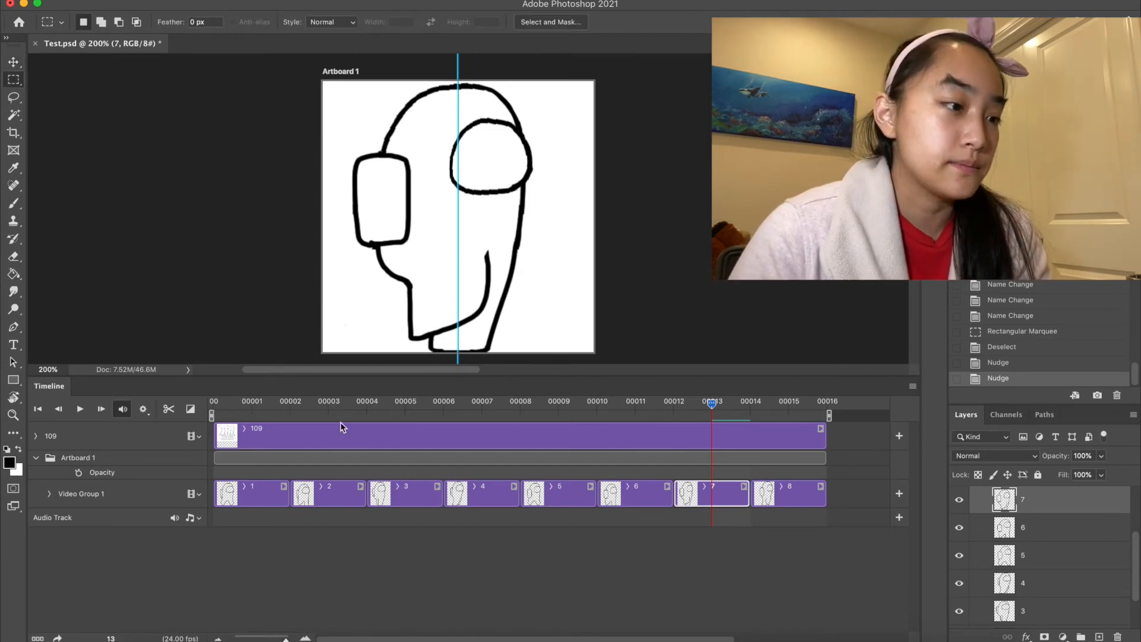
pyautogui.click(326, 403)
pyautogui.click(339, 495)
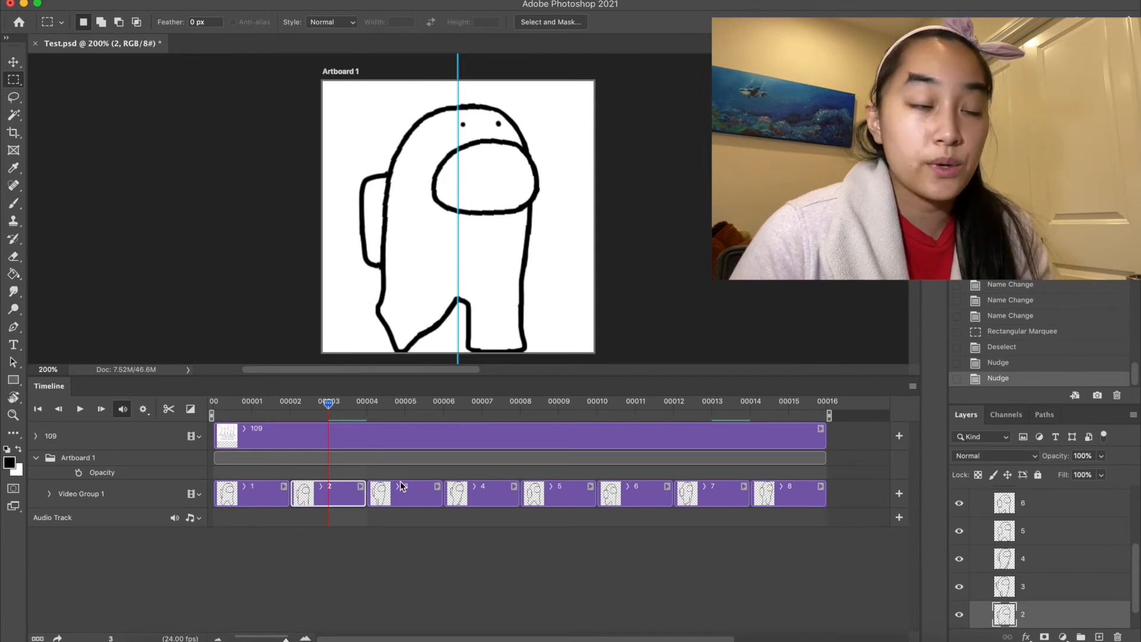
pyautogui.click(913, 387)
pyautogui.click(941, 527)
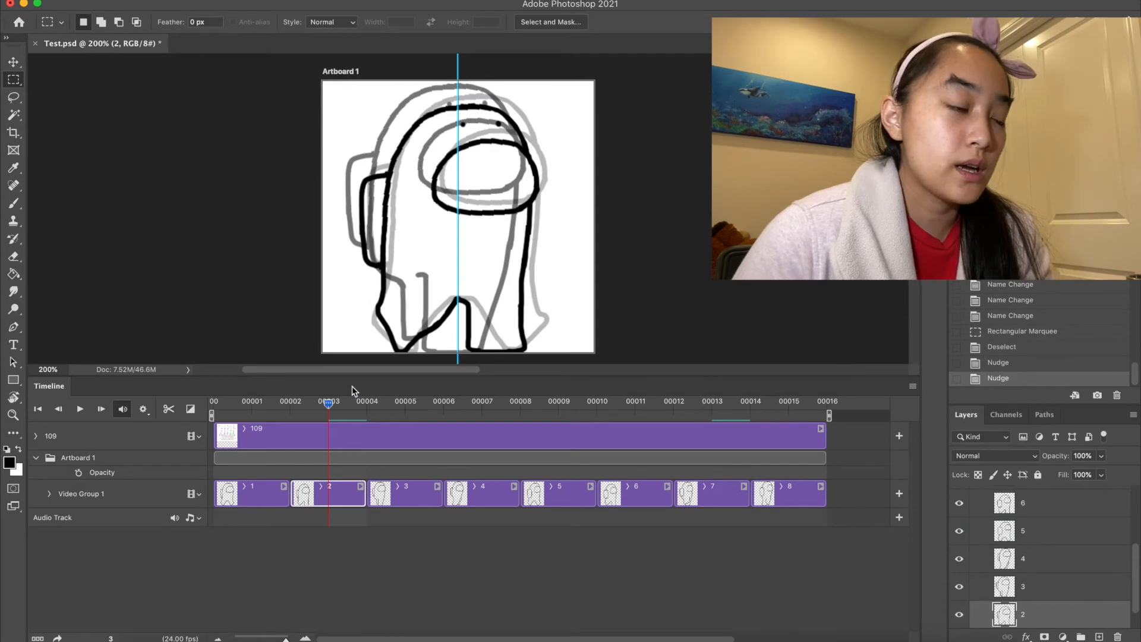
# Step: Examine the overlapping feet of clip 2 up close and check the onion skin options
pyautogui.press('z')
pyautogui.click(458, 331)
pyautogui.click(484, 326)
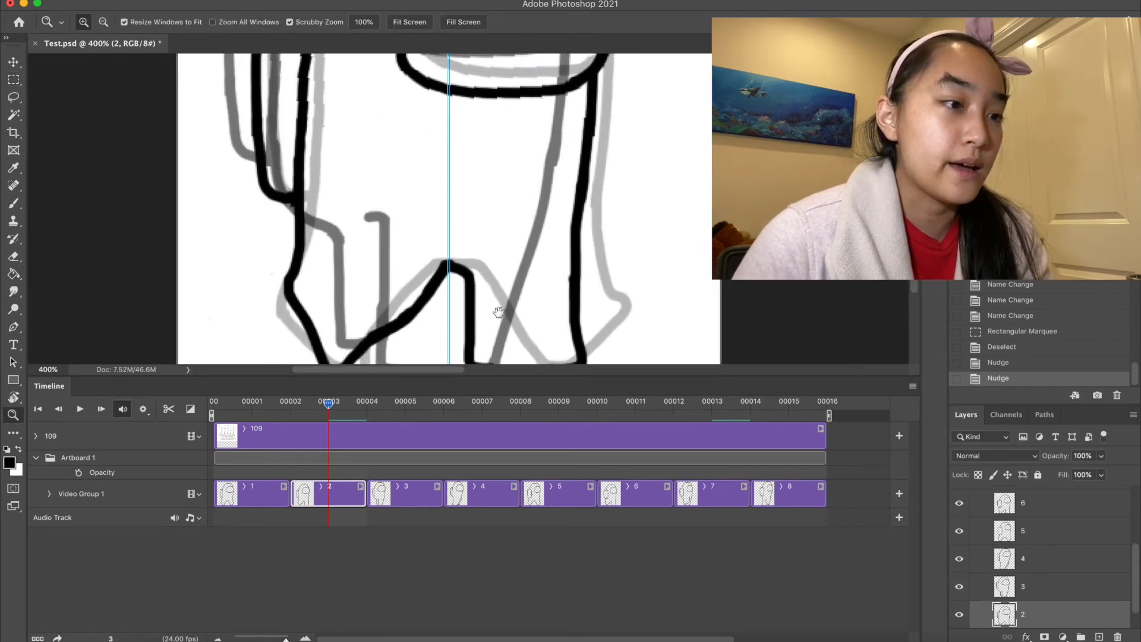
pyautogui.moveTo(501, 310); pyautogui.dragTo(490, 264)
pyautogui.press('v')
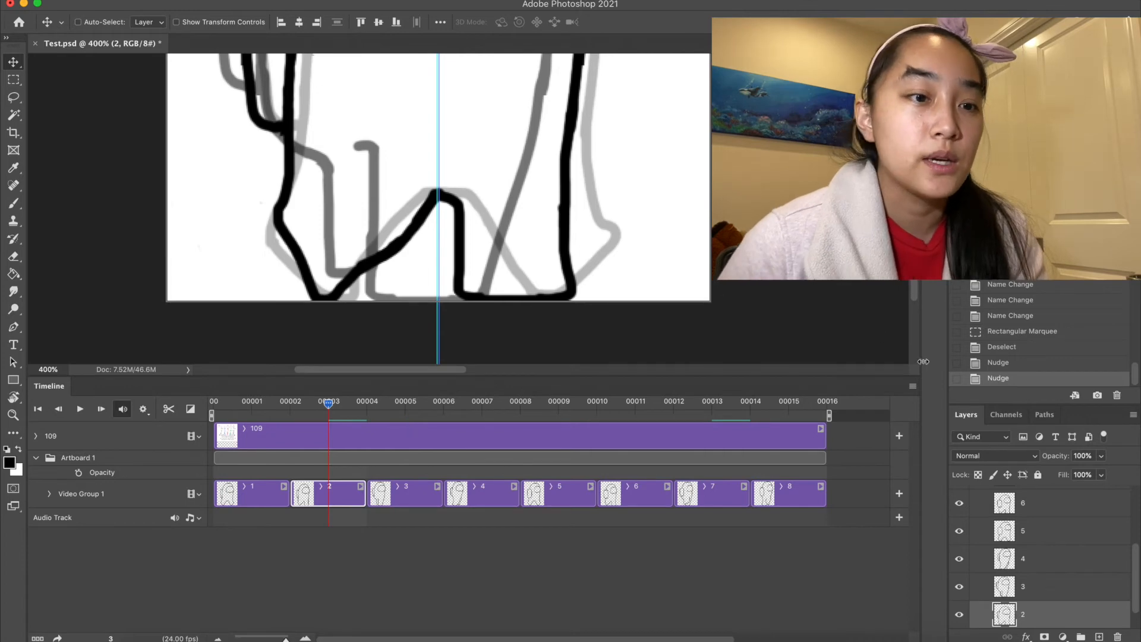
pyautogui.click(912, 388)
pyautogui.click(940, 552)
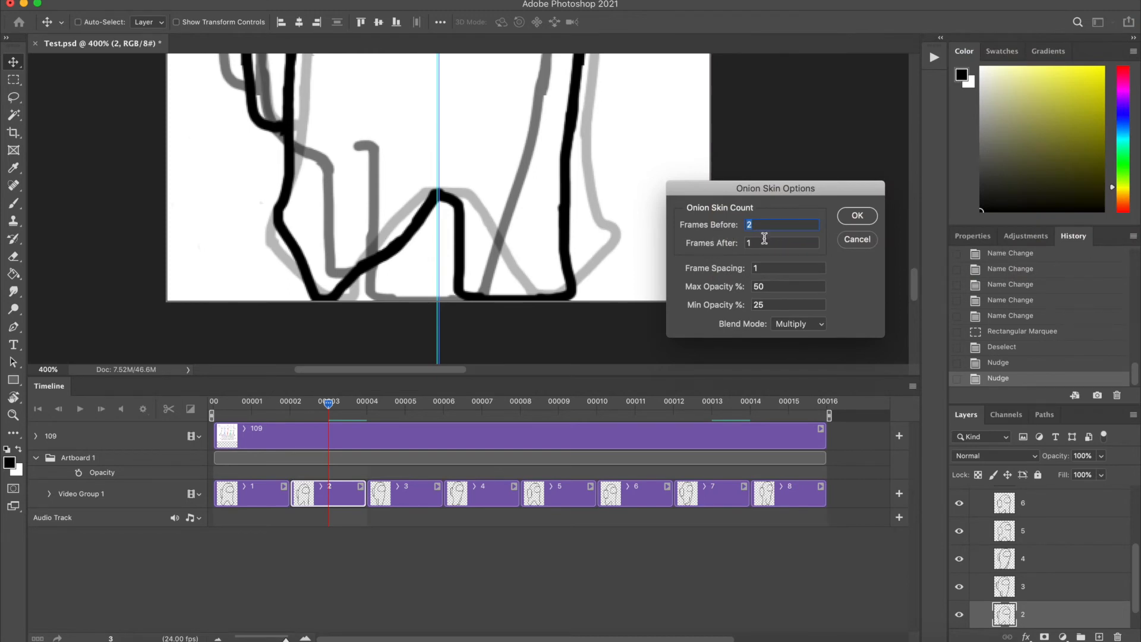
pyautogui.click(858, 216)
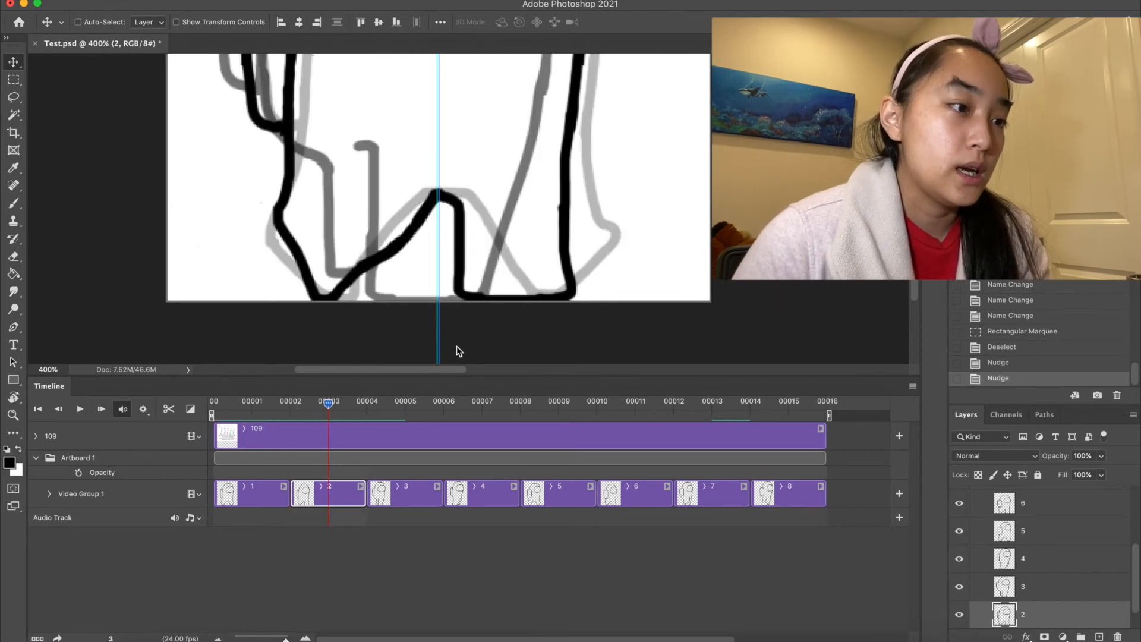
# Step: Brush arrows on clip 2 beside the front foot, beside the back foot and above the crotch to show the movement directions
pyautogui.press('b')
pyautogui.moveTo(489, 217); pyautogui.dragTo(547, 227)
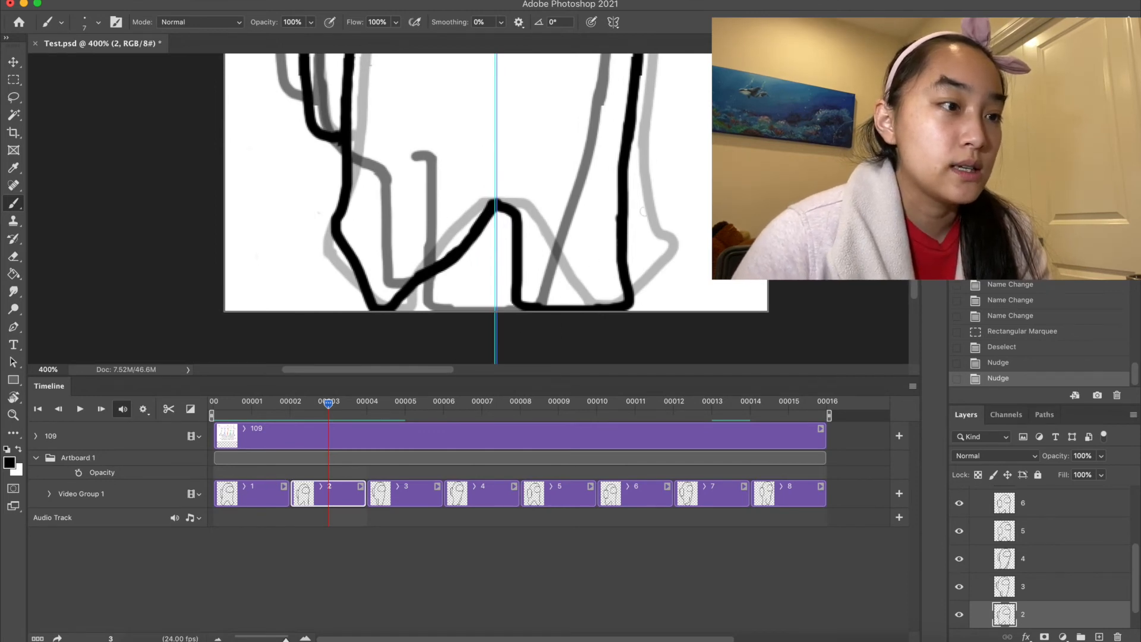
pyautogui.moveTo(582, 242)
pyautogui.mouseDown()
pyautogui.moveTo(592, 284)
pyautogui.moveTo(579, 279)
pyautogui.moveTo(605, 274)
pyautogui.mouseUp()
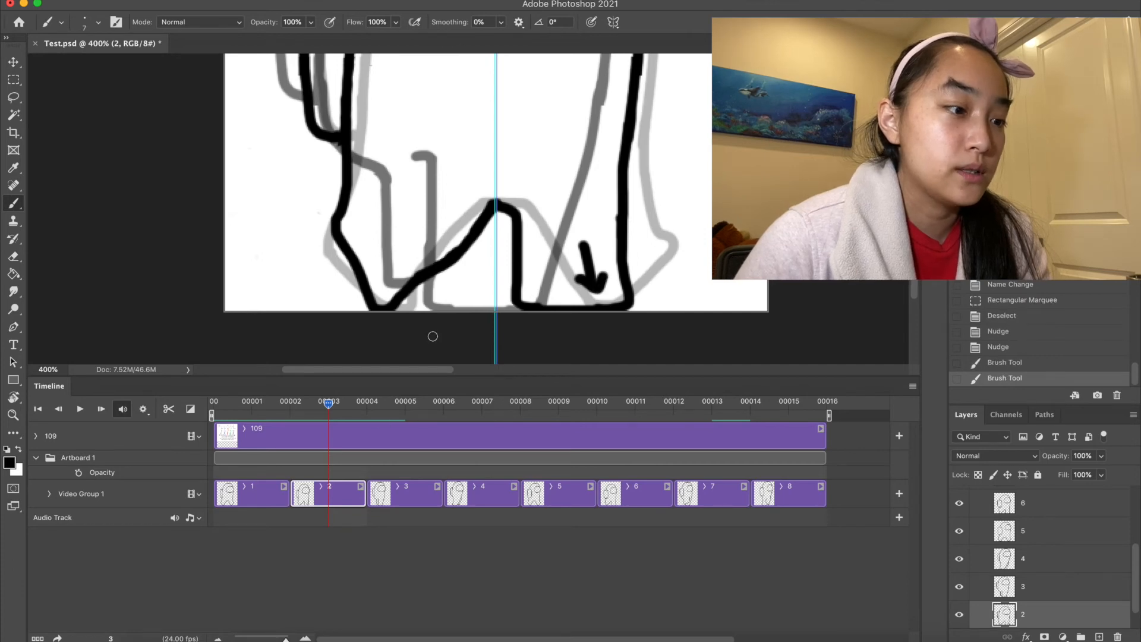
pyautogui.moveTo(462, 274)
pyautogui.mouseDown()
pyautogui.moveTo(439, 301)
pyautogui.moveTo(435, 287)
pyautogui.moveTo(459, 305)
pyautogui.mouseUp()
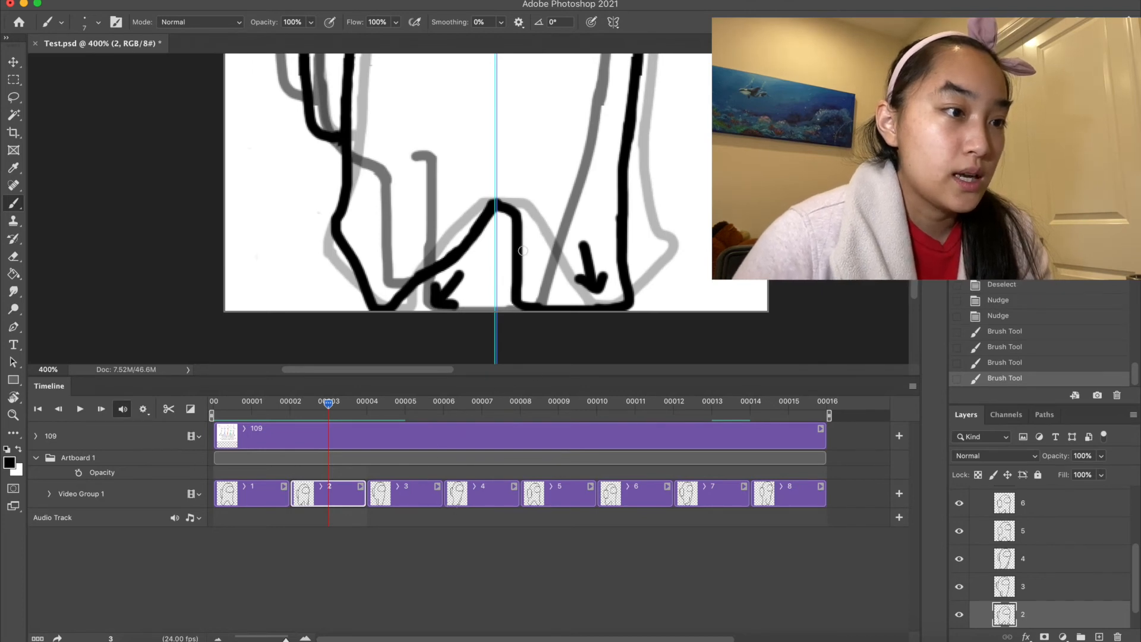
pyautogui.moveTo(515, 118); pyautogui.dragTo(521, 188)
pyautogui.moveTo(506, 167)
pyautogui.mouseDown()
pyautogui.moveTo(517, 183)
pyautogui.moveTo(537, 175)
pyautogui.mouseUp()
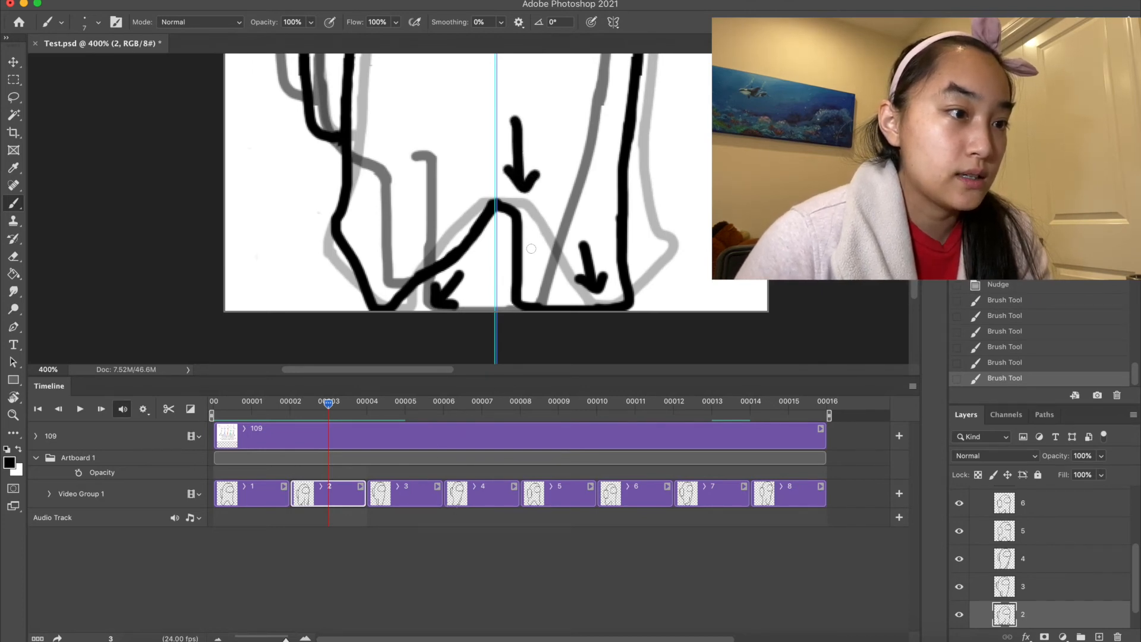
# Step: Undo the brushed arrow strokes on clip 2
pyautogui.press('super+z')
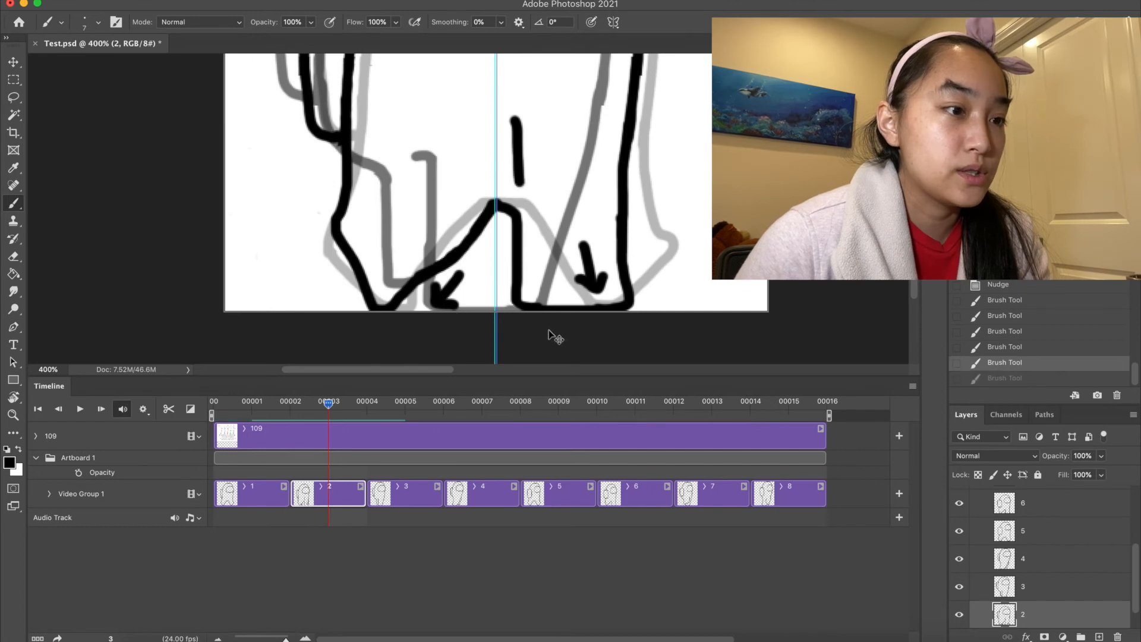
pyautogui.press('super+z')
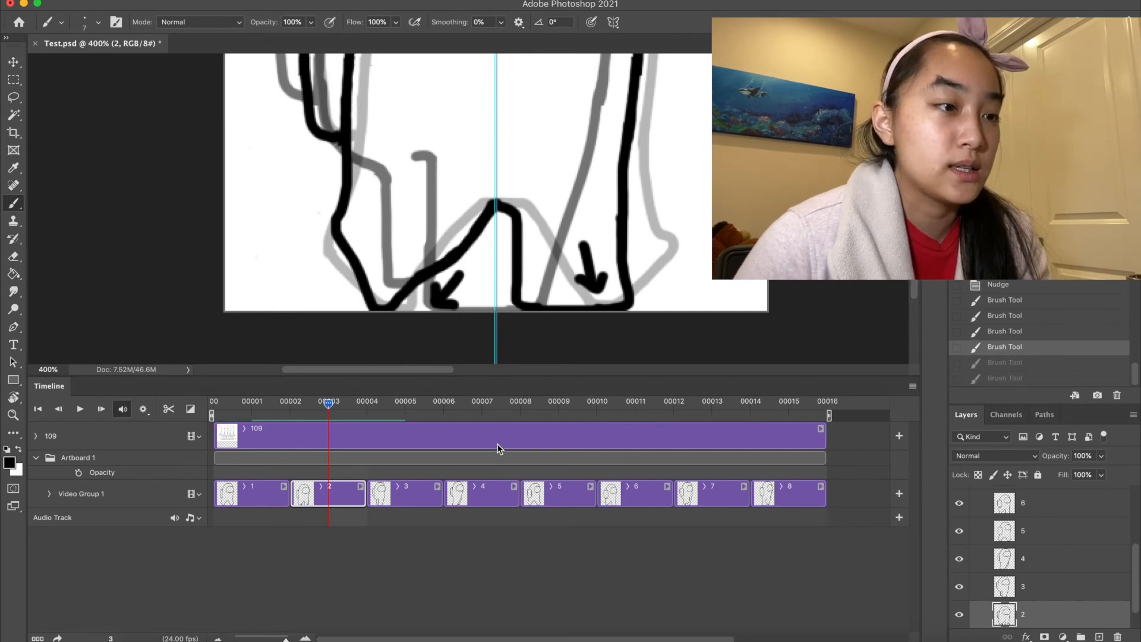
pyautogui.press('super+z')
pyautogui.press('super+z')
pyautogui.press('super+z')
pyautogui.press('super+z')
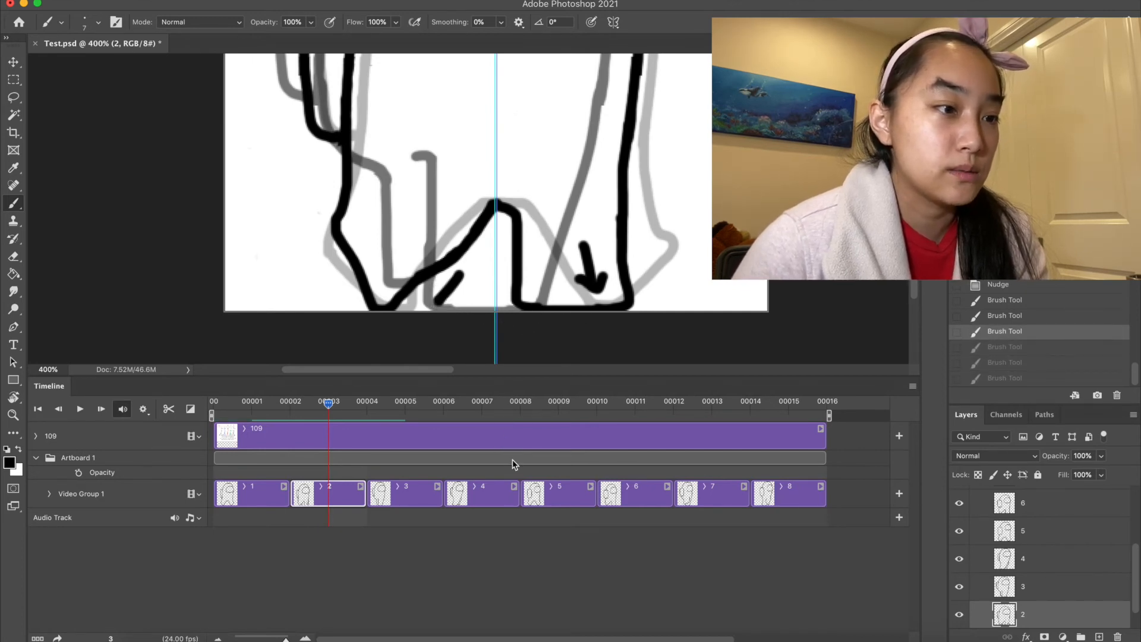
# Step: Select clip 4 at frame 7 and brush downward arrows beside its feet to show the movement direction
pyautogui.press('space')
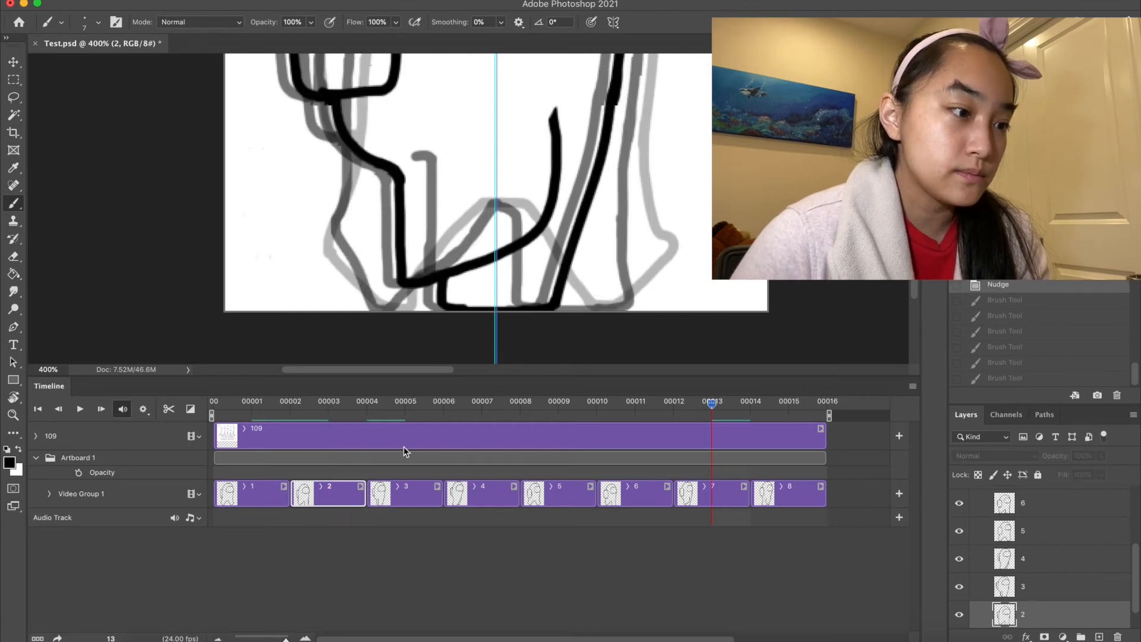
pyautogui.click(330, 404)
pyautogui.click(482, 410)
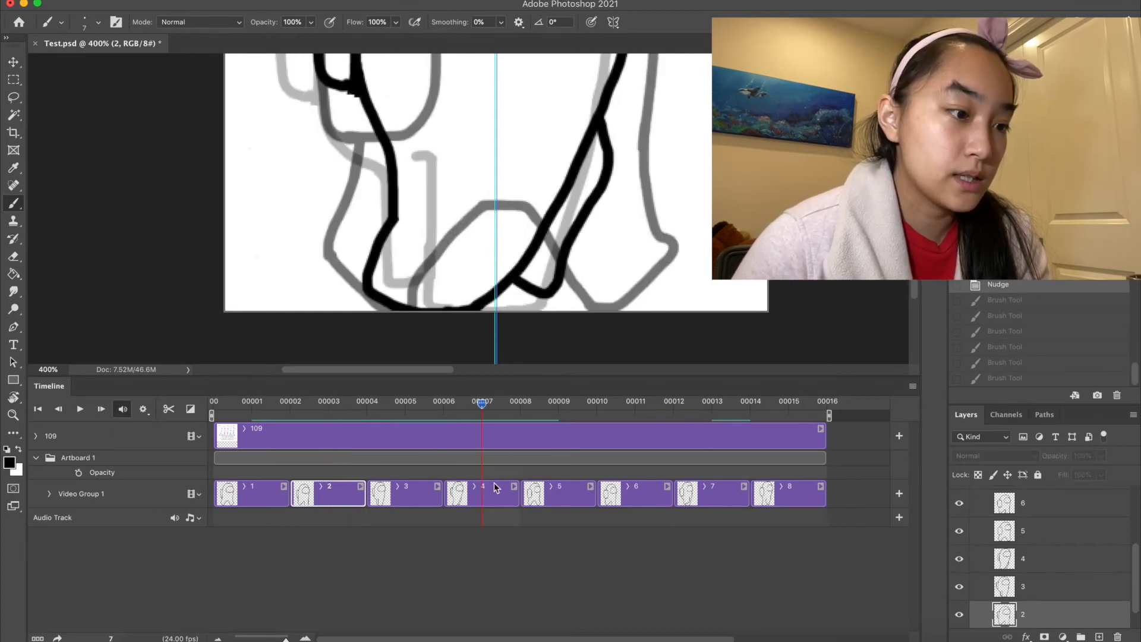
pyautogui.click(494, 487)
pyautogui.moveTo(529, 287); pyautogui.dragTo(576, 284)
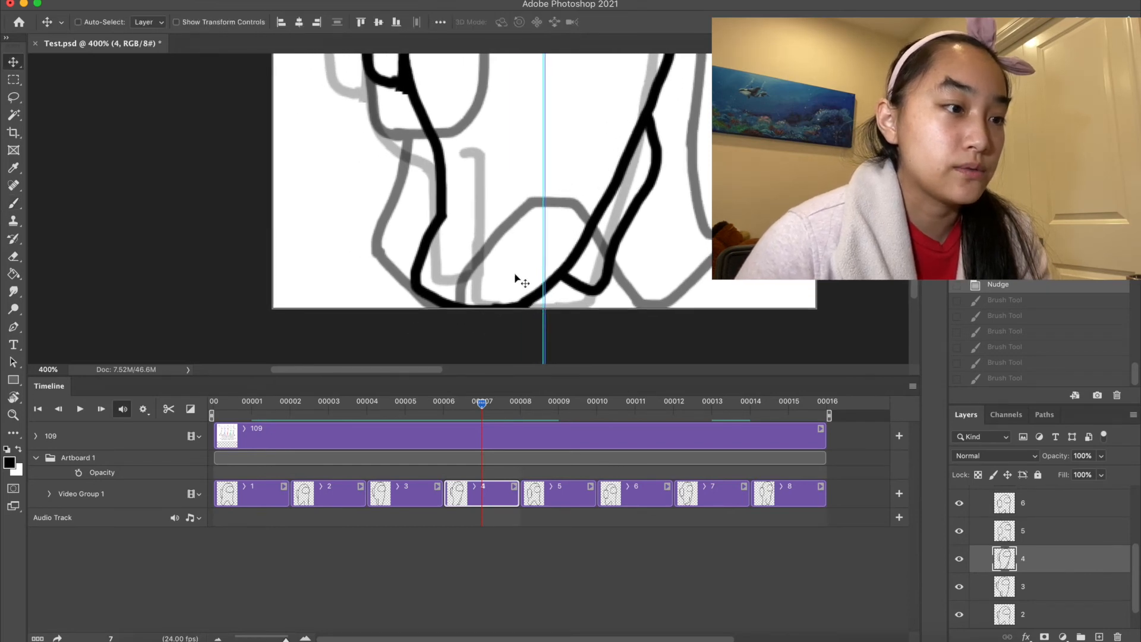
pyautogui.moveTo(475, 244)
pyautogui.mouseDown()
pyautogui.moveTo(481, 287)
pyautogui.moveTo(469, 285)
pyautogui.moveTo(497, 288)
pyautogui.mouseUp()
pyautogui.moveTo(365, 277); pyautogui.dragTo(365, 296)
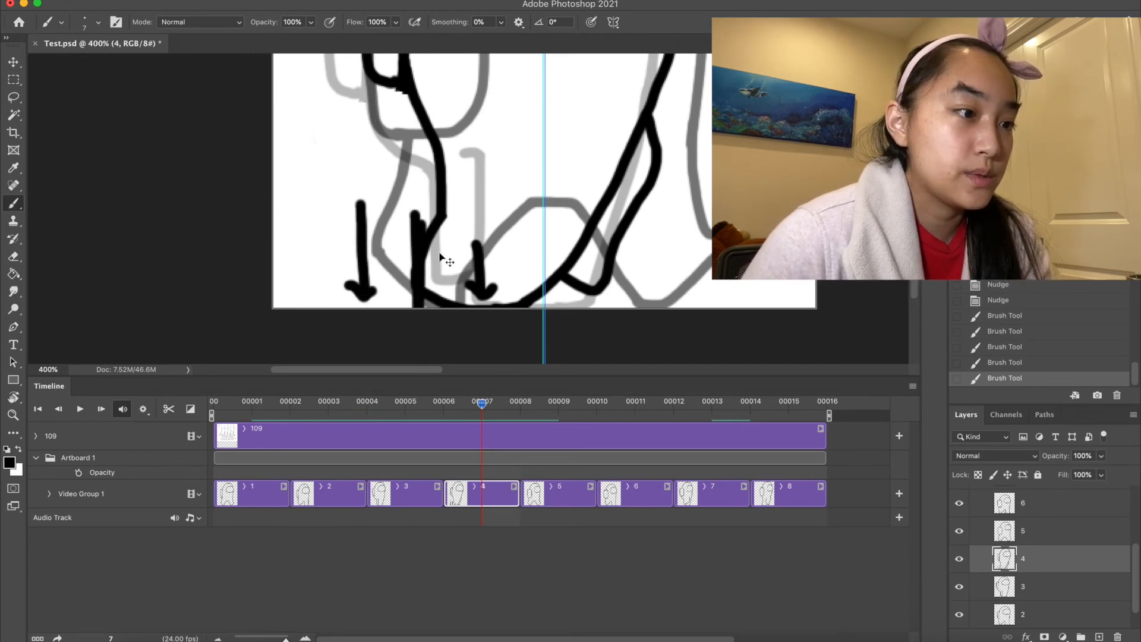
# Step: Undo the brushed arrow strokes on clip 4
pyautogui.press('super+z')
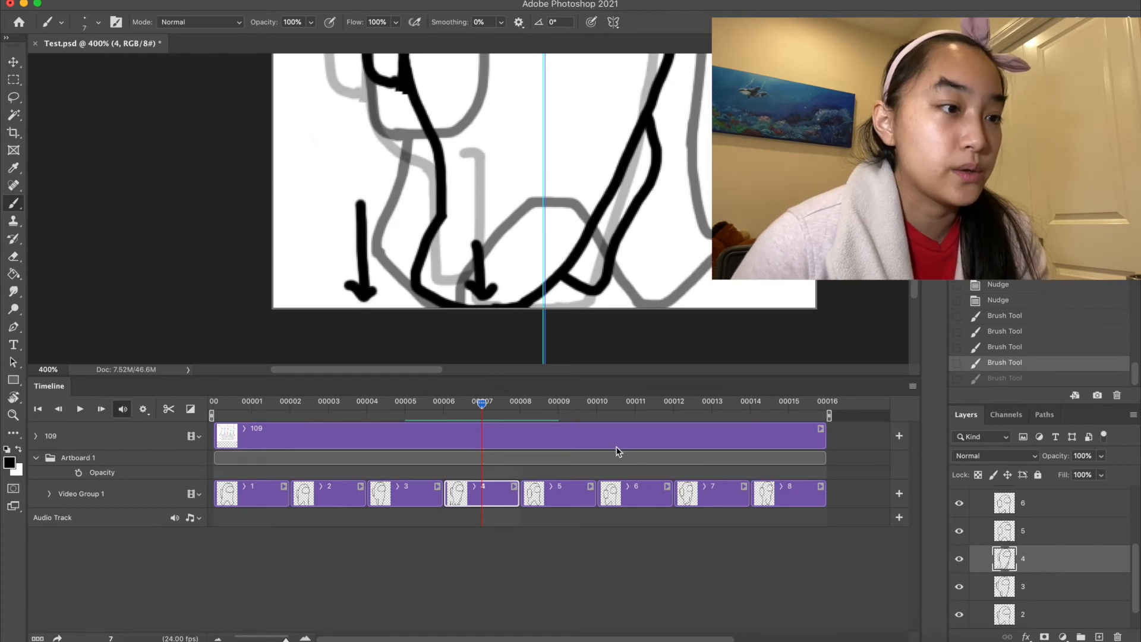
pyautogui.press('super+z')
pyautogui.press('super+z')
pyautogui.press('super+z')
pyautogui.press('super+z')
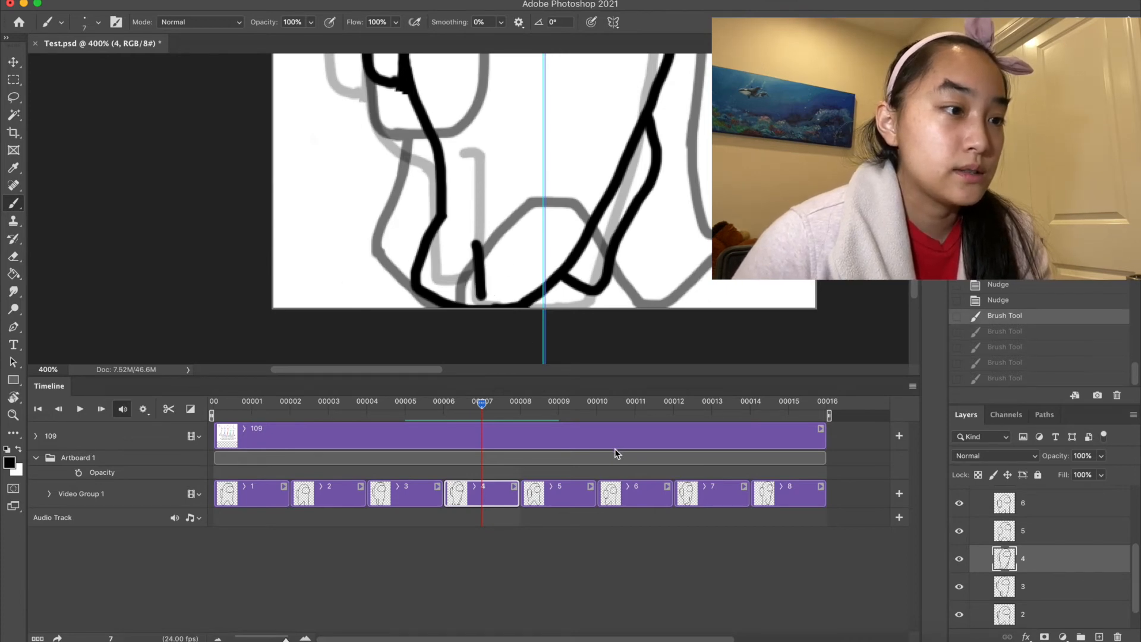
# Step: Select clip 6 at frame 11 and brush downward arrows beside its back foot and inside its front foot
pyautogui.click(633, 404)
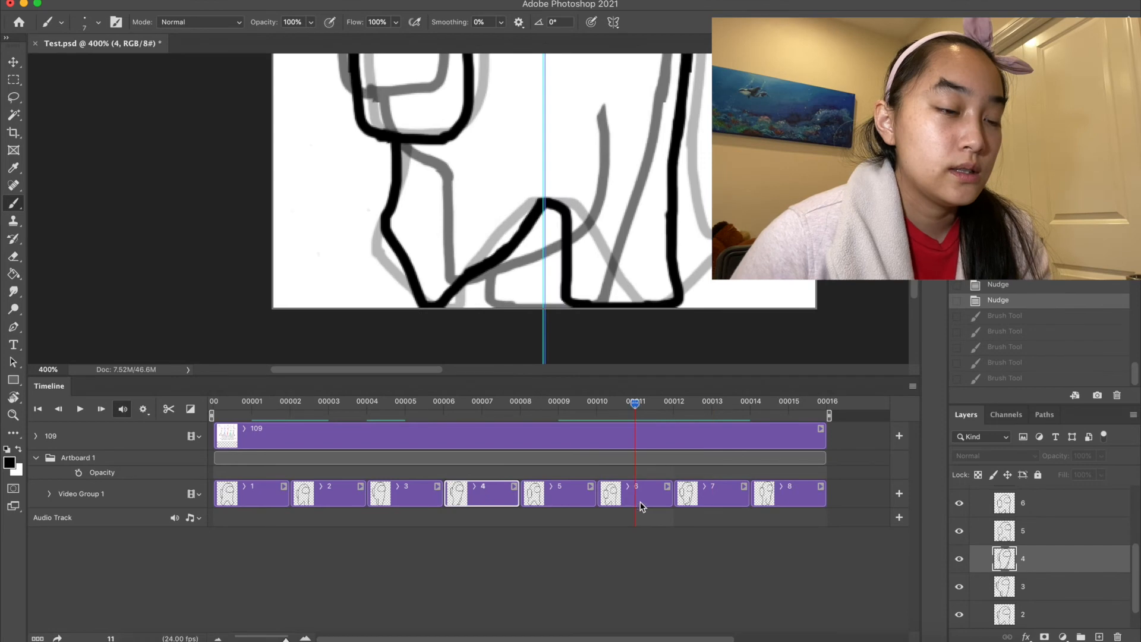
pyautogui.click(642, 504)
pyautogui.hscroll(-3, 503, 180)
pyautogui.press('v')
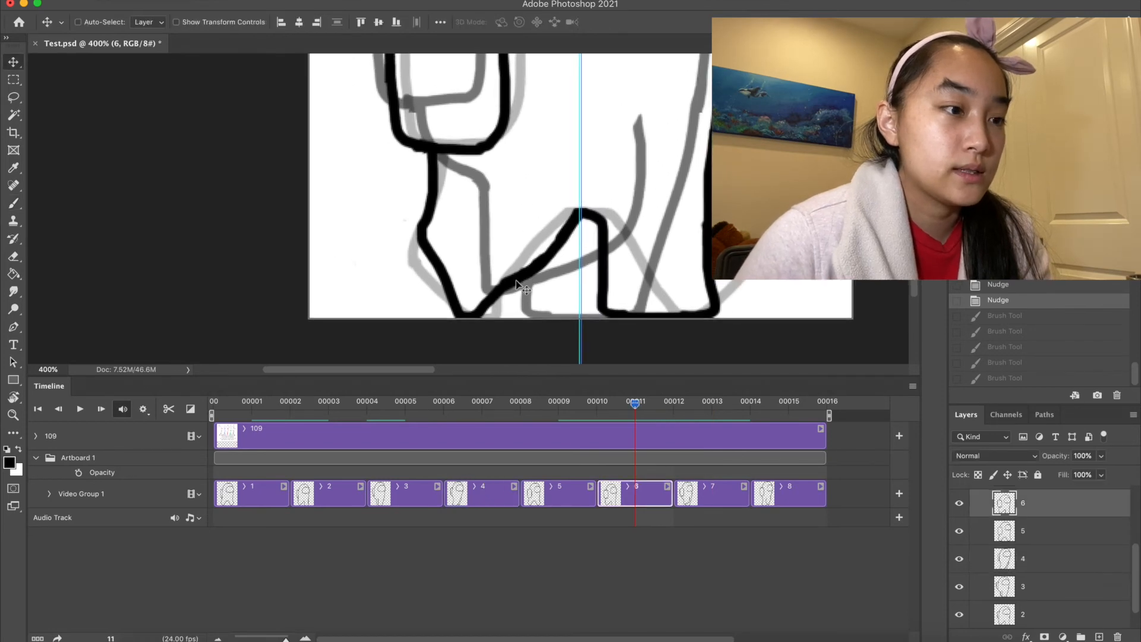
pyautogui.press('b')
pyautogui.moveTo(557, 249); pyautogui.dragTo(514, 240)
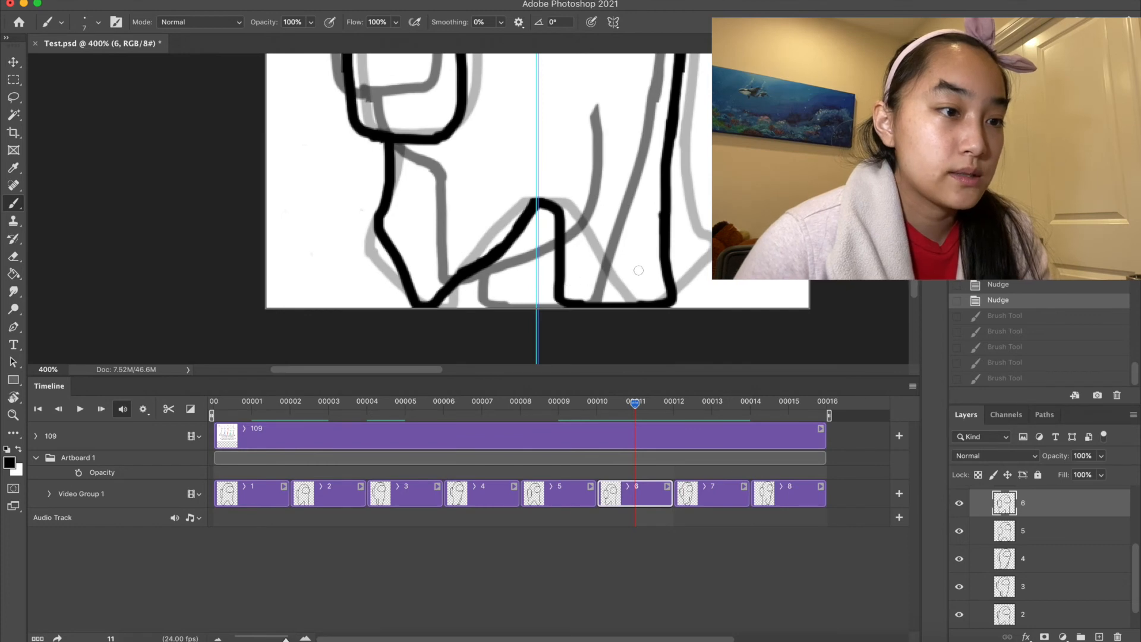
pyautogui.moveTo(621, 277); pyautogui.dragTo(638, 289)
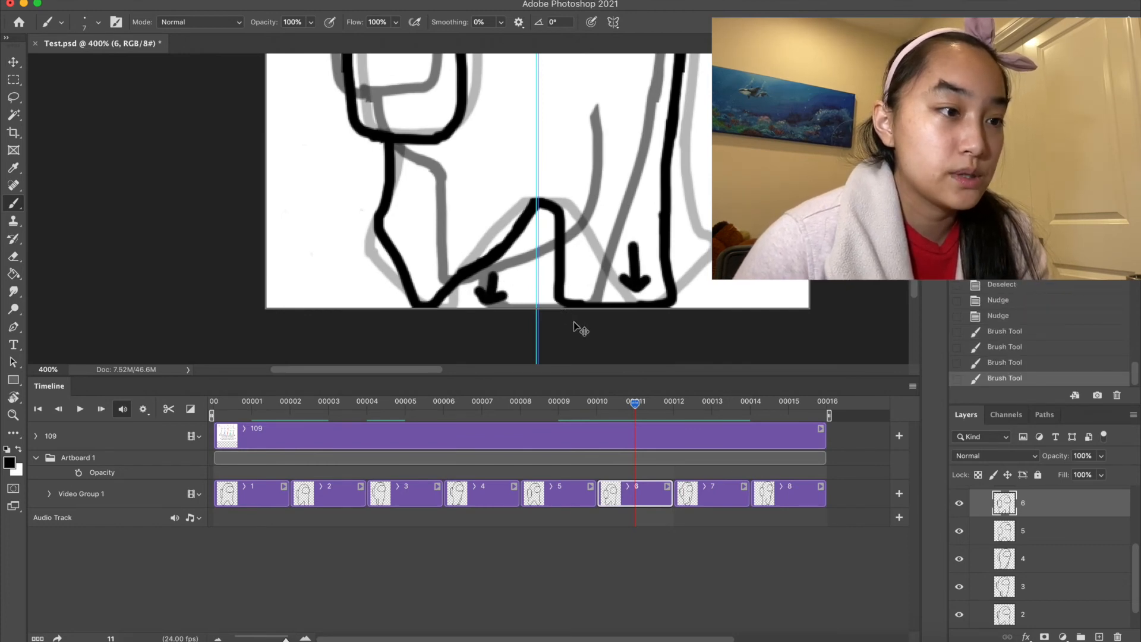
# Step: Undo the brushed arrow strokes on clip 6
pyautogui.press('super+z')
pyautogui.press('super+z')
pyautogui.press('super+z')
pyautogui.press('super+z')
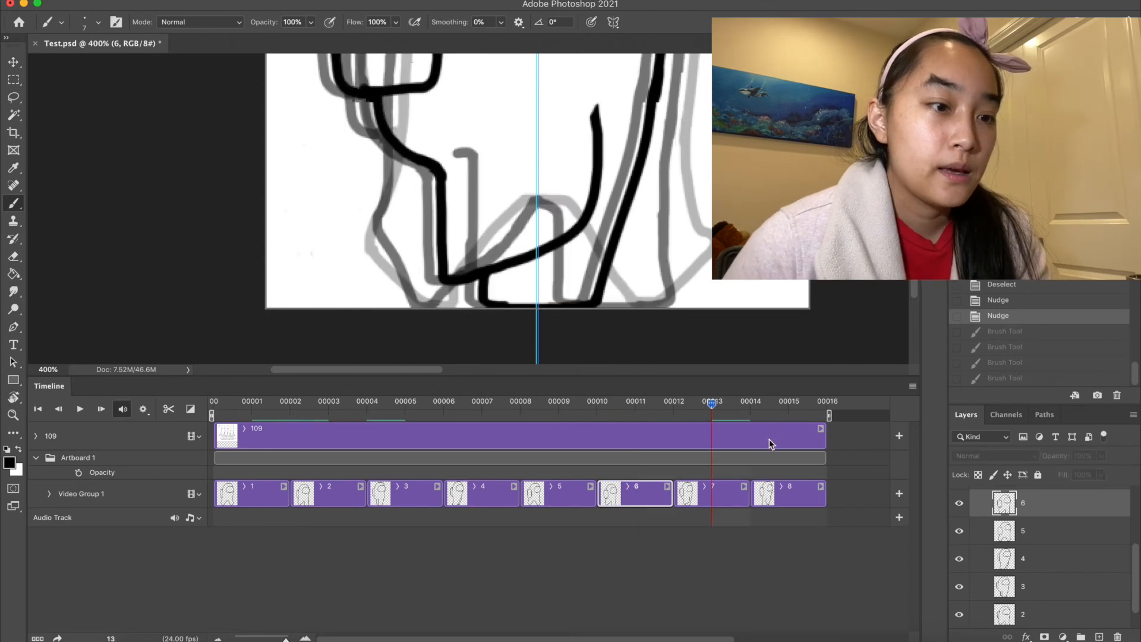
# Step: Place a copy of clip 1 directly after clip 8 and set the work area's end at frame 16
pyautogui.click(788, 406)
pyautogui.click(786, 498)
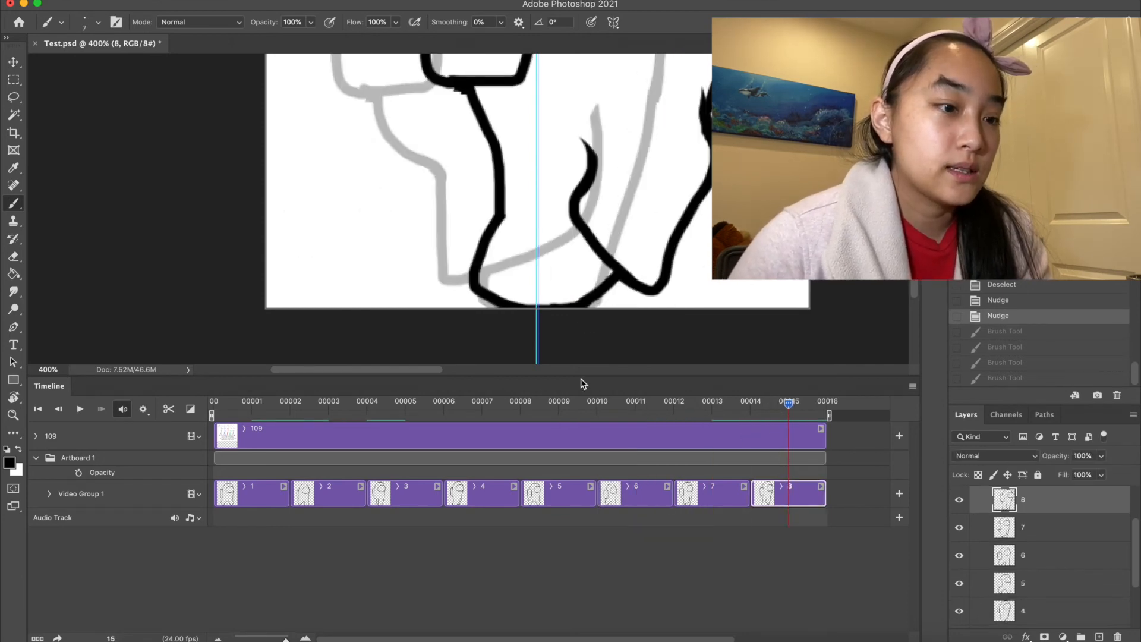
pyautogui.click(718, 406)
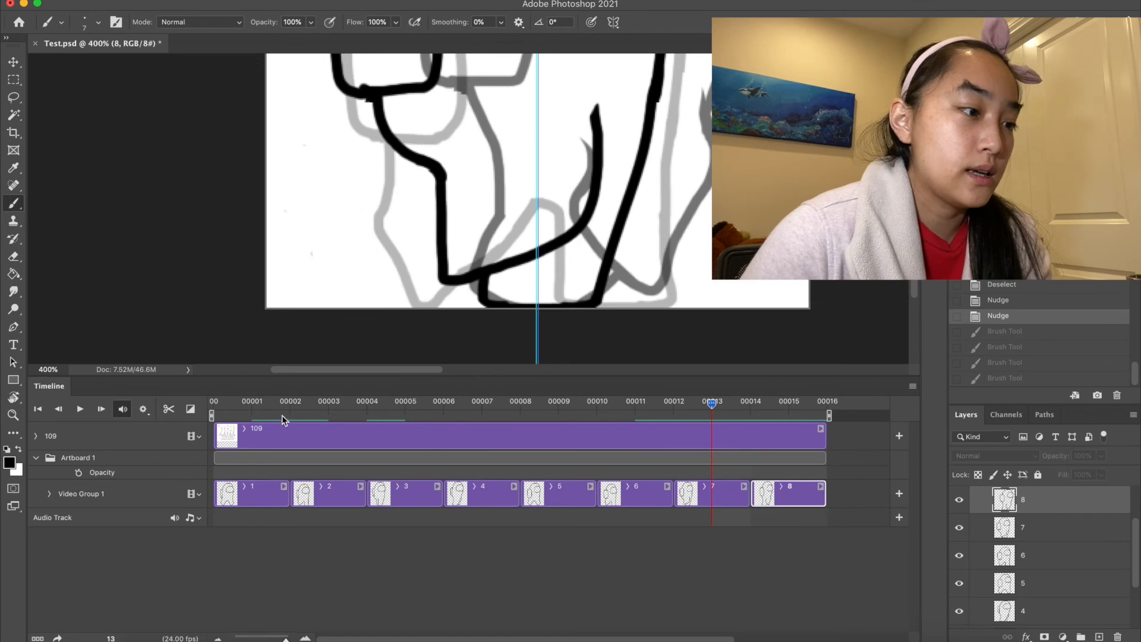
pyautogui.click(252, 407)
pyautogui.click(287, 486)
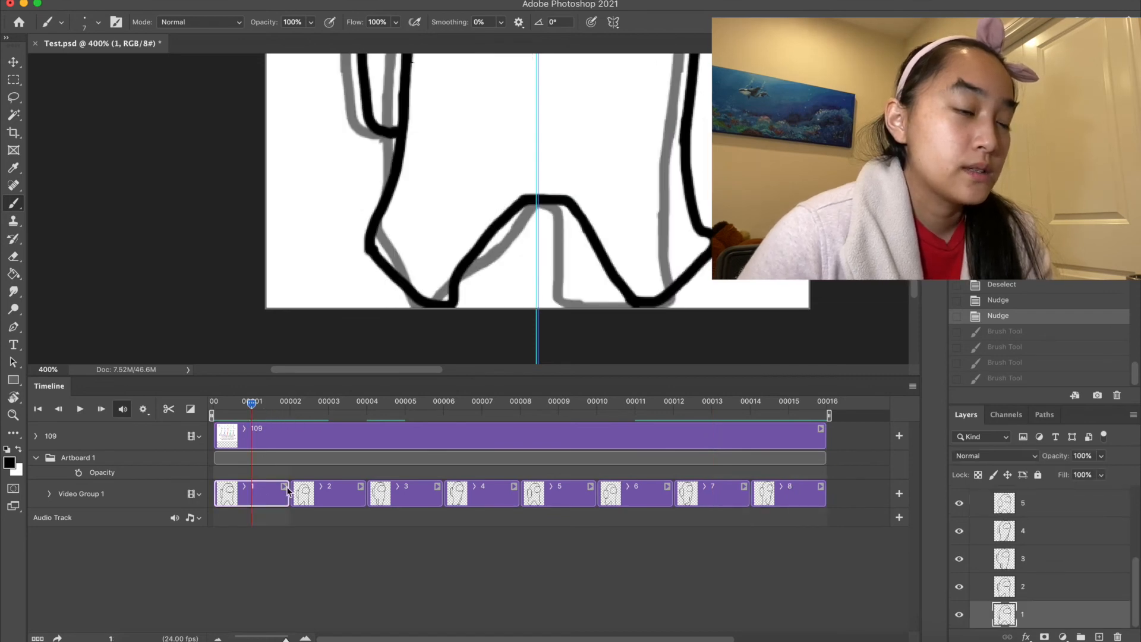
pyautogui.click(789, 406)
pyautogui.click(799, 500)
pyautogui.hscroll(3, 639, 257)
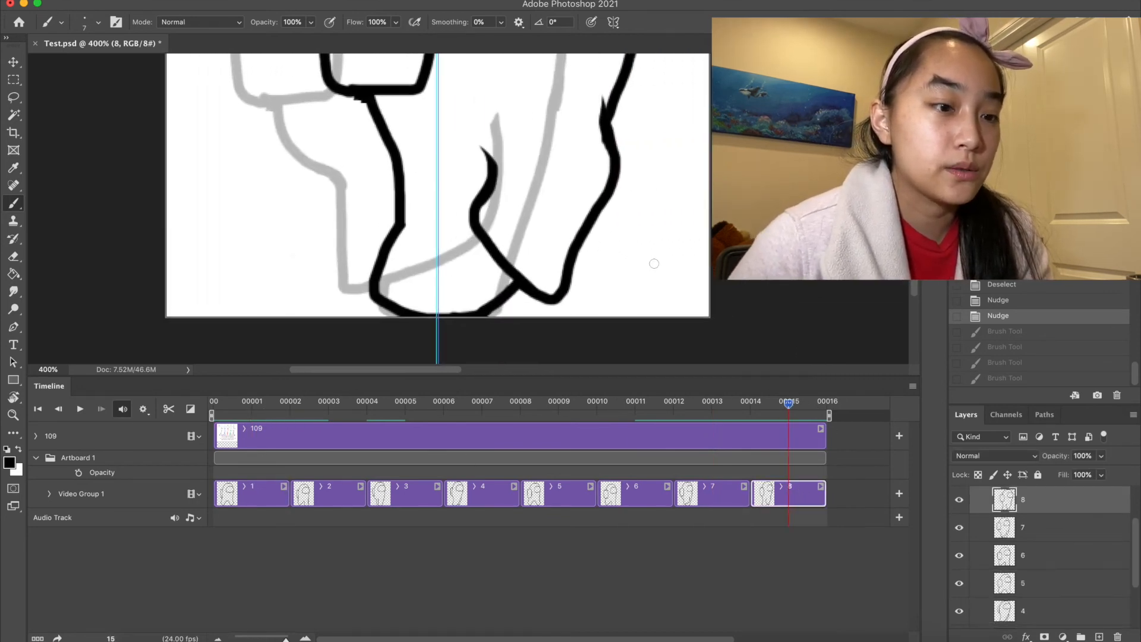
pyautogui.press('super+v')
pyautogui.moveTo(734, 416); pyautogui.dragTo(701, 417)
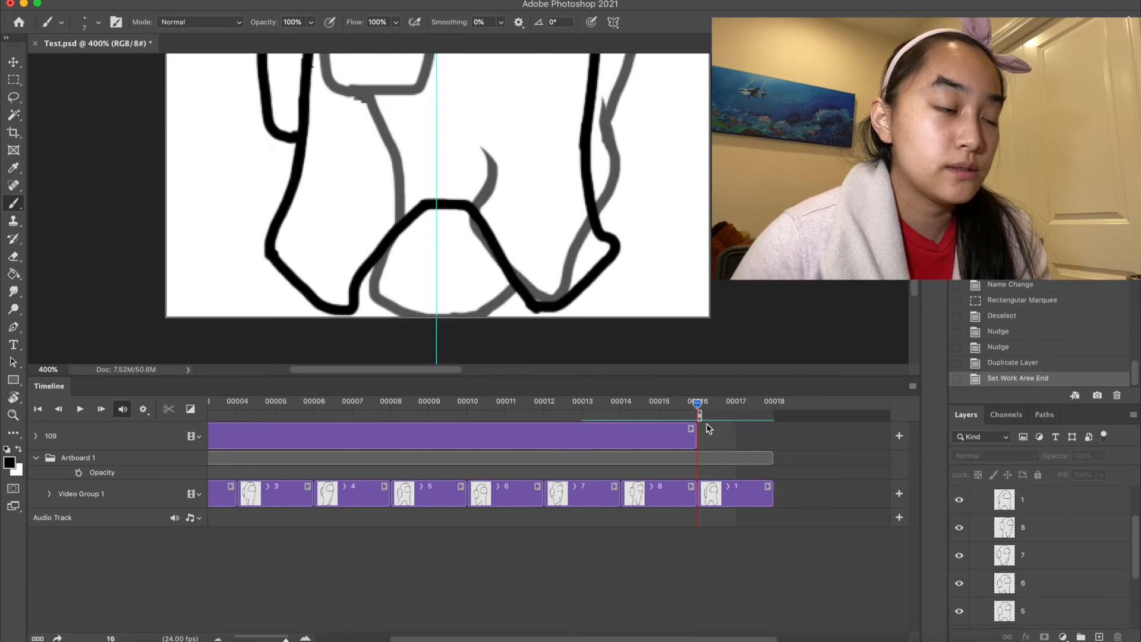
# Step: Compare the onion-skinned feet of clip 8 at frame 15 with the copied clip 1 at frame 17
pyautogui.click(660, 414)
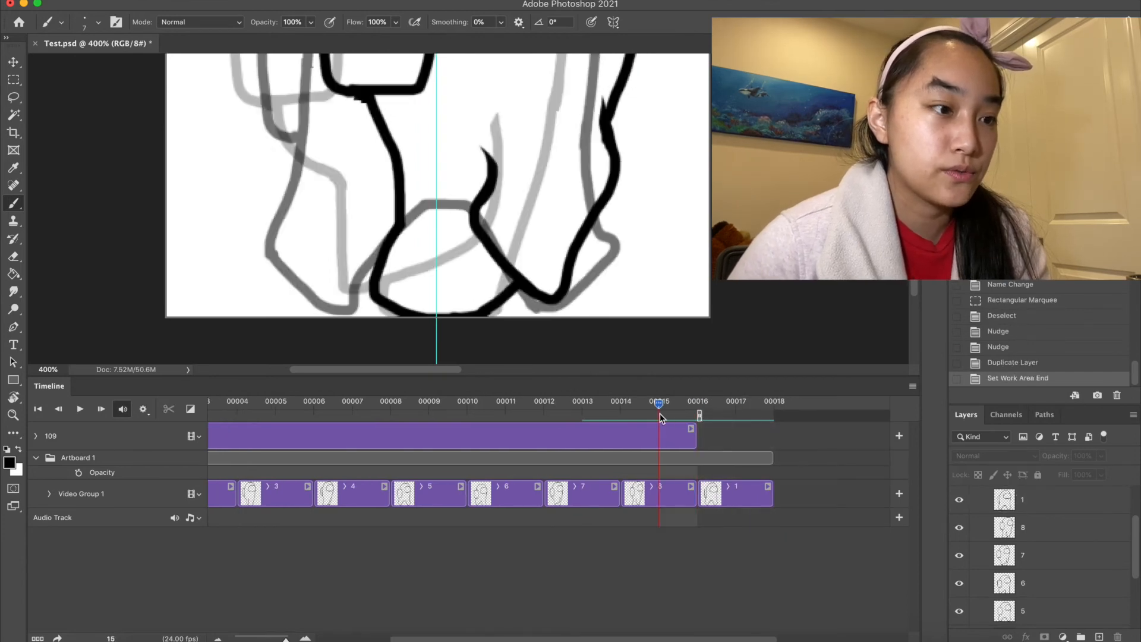
pyautogui.click(718, 406)
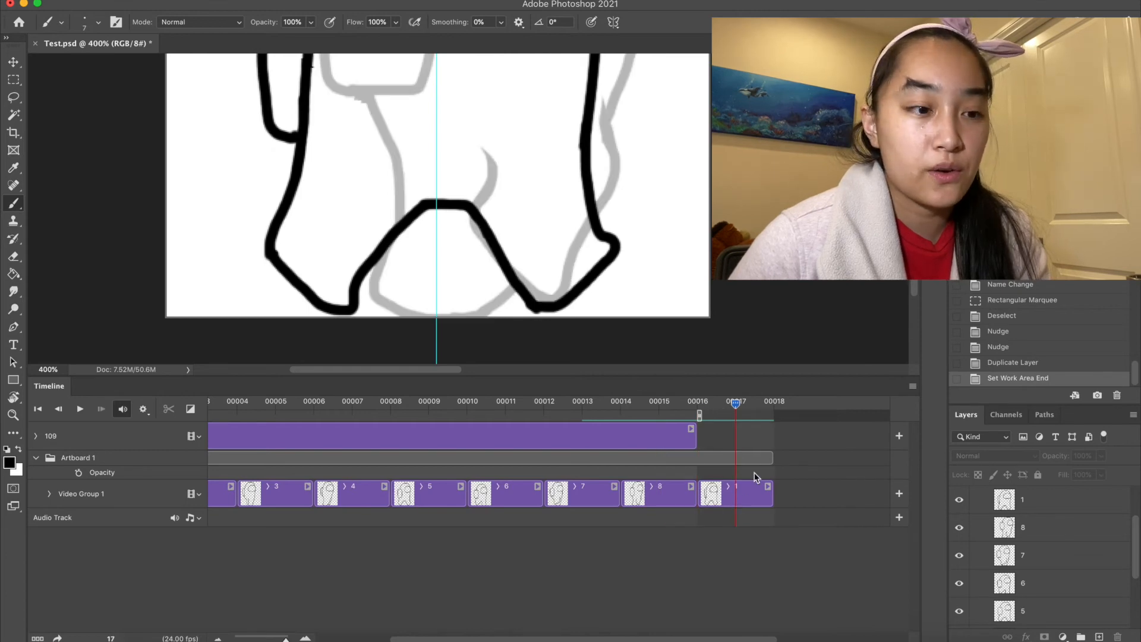
pyautogui.press('space')
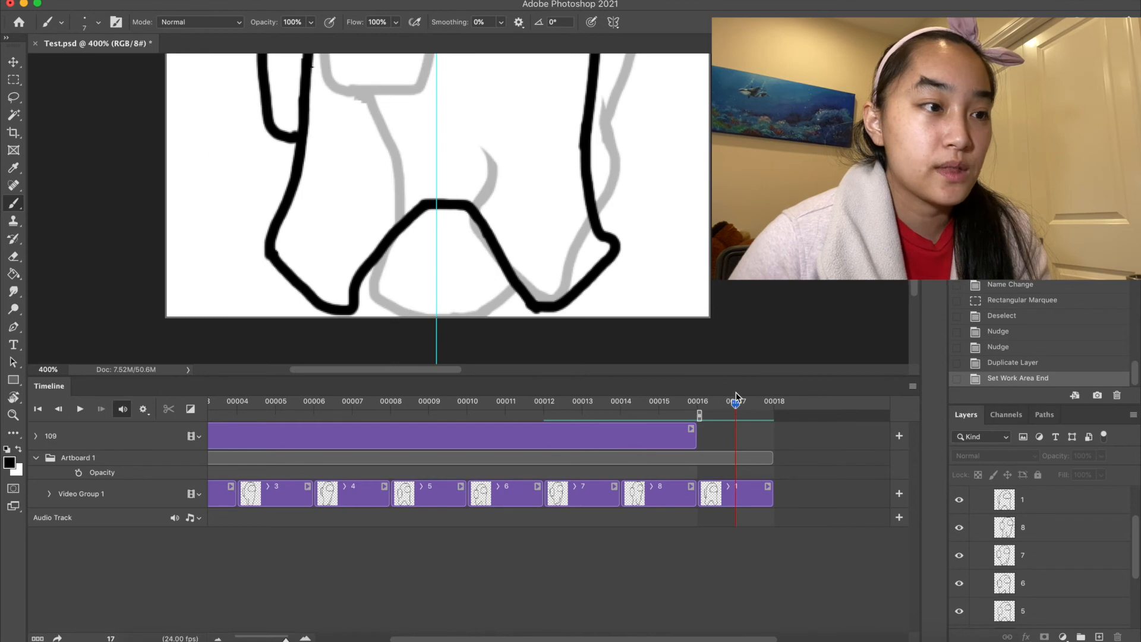
# Step: Select clip 8 at frame 15 and nudge it left until its planted foot sits between the onion-skinned feet of the neighbouring clips
pyautogui.click(659, 404)
pyautogui.moveTo(659, 404)
pyautogui.mouseDown()
pyautogui.moveTo(698, 405)
pyautogui.moveTo(658, 420)
pyautogui.mouseUp()
pyautogui.click(661, 504)
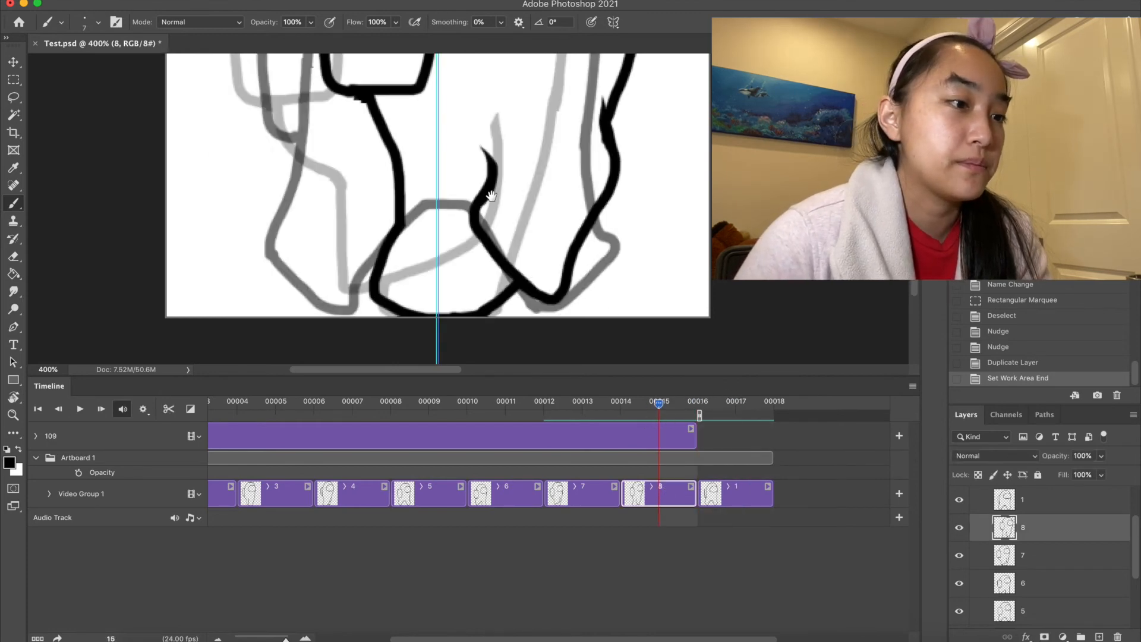
pyautogui.hscroll(-5, 440, 209)
pyautogui.press('z')
pyautogui.click(574, 301)
pyautogui.moveTo(559, 301); pyautogui.dragTo(608, 231)
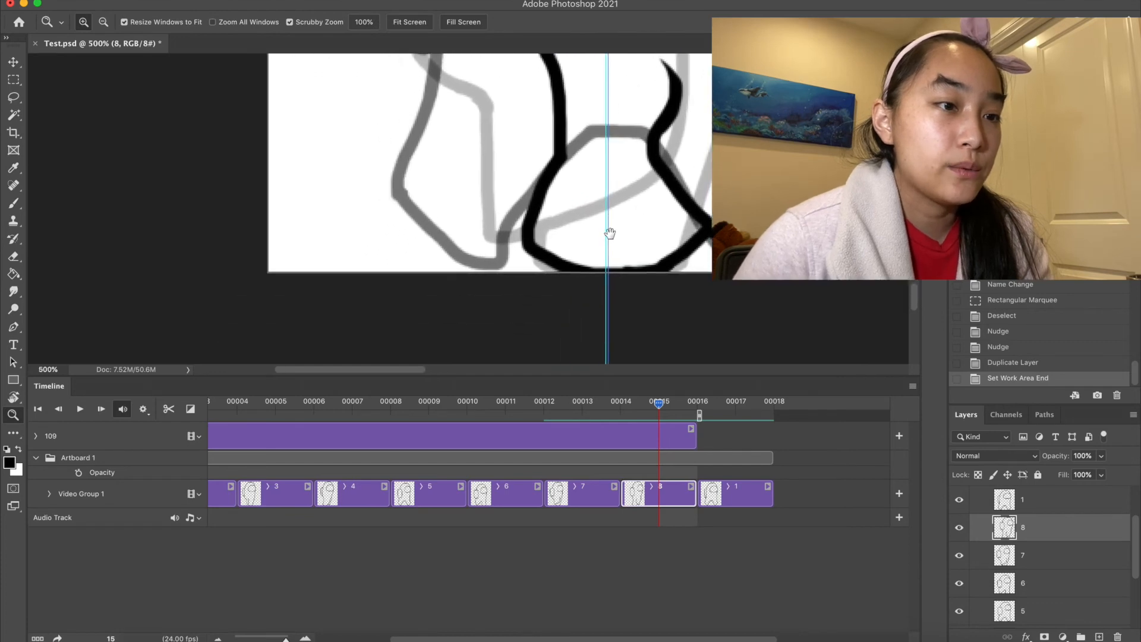
pyautogui.press('v')
pyautogui.press('Right')
pyautogui.press('Right')
pyautogui.press('Right')
pyautogui.press('Right')
pyautogui.press('Right')
pyautogui.press('Right')
pyautogui.press('Right')
pyautogui.press('Right')
pyautogui.press('Right')
pyautogui.press('Right')
pyautogui.press('Right')
pyautogui.press('Right')
pyautogui.press('Right')
pyautogui.press('Right')
pyautogui.press('Right')
pyautogui.press('Right')
pyautogui.press('Right')
pyautogui.press('Right')
pyautogui.press('Right')
pyautogui.press('Right')
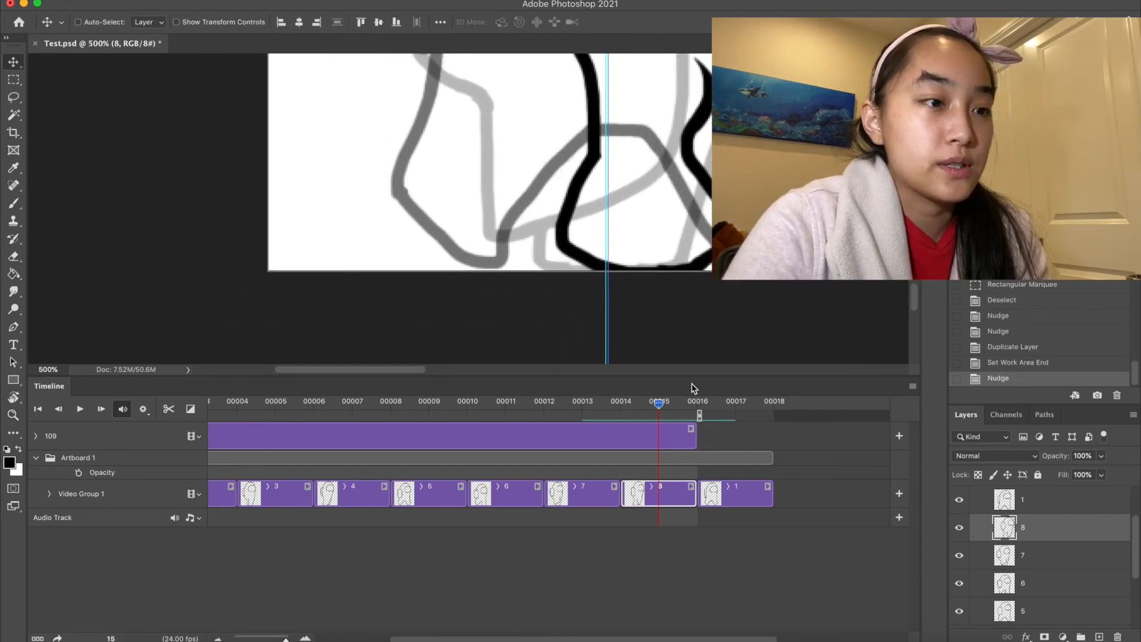
pyautogui.hotkey('shift', 'Right')
pyautogui.hotkey('shift', 'Right')
pyautogui.hotkey('shift', 'Left')
pyautogui.hotkey('shift', 'Left')
pyautogui.hotkey('shift', 'Left')
pyautogui.hotkey('shift', 'Left')
pyautogui.hotkey('shift', 'Left')
pyautogui.hotkey('shift', 'Left')
pyautogui.hotkey('shift', 'Left')
pyautogui.press('Left')
pyautogui.press('Left')
pyautogui.press('Left')
pyautogui.press('Left')
pyautogui.press('Left')
pyautogui.press('Left')
pyautogui.press('Left')
pyautogui.press('Left')
pyautogui.press('Left')
pyautogui.press('Left')
pyautogui.press('Left')
pyautogui.press('Left')
pyautogui.press('Left')
pyautogui.press('Left')
pyautogui.press('Left')
pyautogui.press('Left')
pyautogui.press('Left')
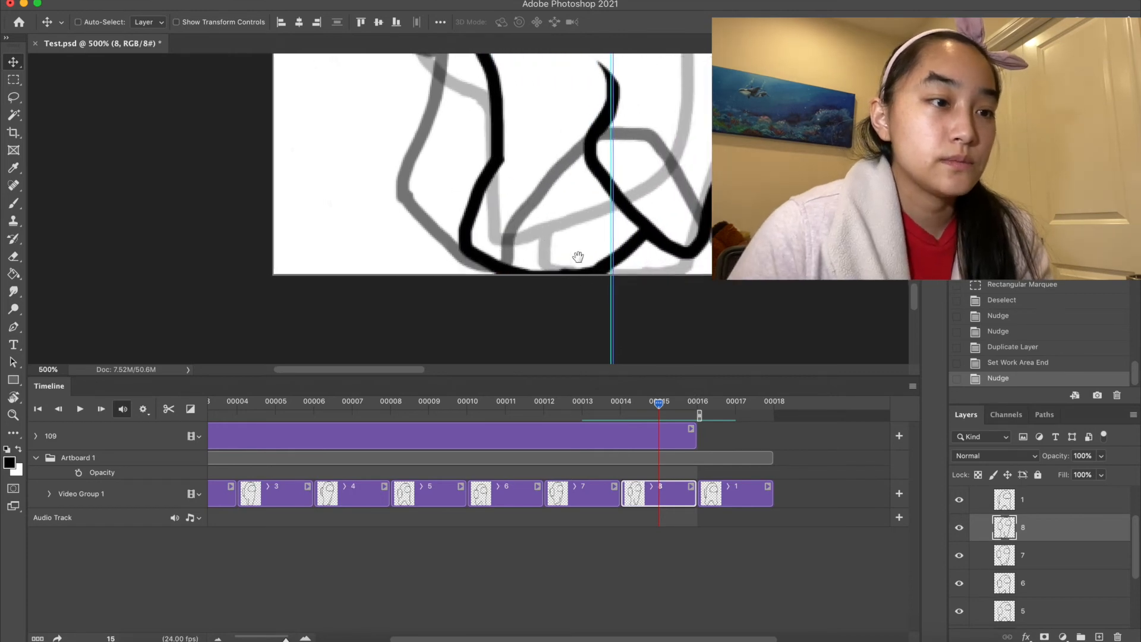
# Step: Brush downward arrows on clip 8 beside the back foot and on the planted foot to show the movement direction
pyautogui.hscroll(-3, 553, 247)
pyautogui.scroll(2, 552, 247)
pyautogui.press('b')
pyautogui.moveTo(603, 257)
pyautogui.mouseDown()
pyautogui.moveTo(604, 297)
pyautogui.moveTo(615, 294)
pyautogui.mouseUp()
pyautogui.moveTo(460, 272)
pyautogui.mouseDown()
pyautogui.moveTo(462, 310)
pyautogui.moveTo(446, 299)
pyautogui.moveTo(489, 293)
pyautogui.mouseUp()
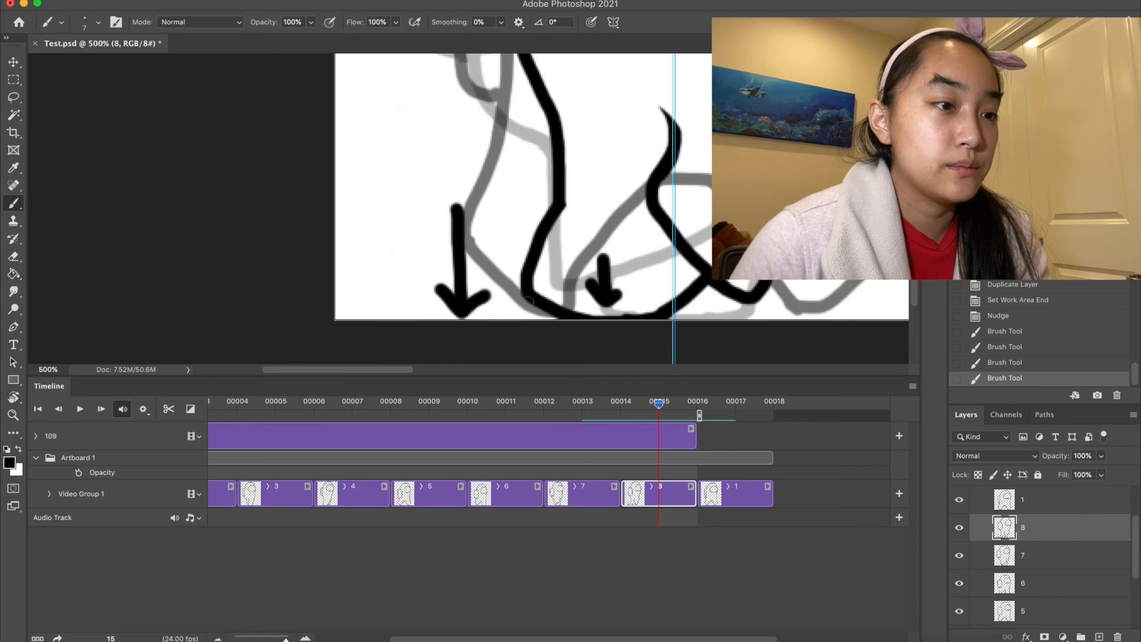
# Step: Undo the brushed arrow strokes on clip 8
pyautogui.hotkey('ctrl', 'z')
pyautogui.hotkey('ctrl', 'z')
pyautogui.hotkey('ctrl', 'z')
pyautogui.hotkey('ctrl', 'z')
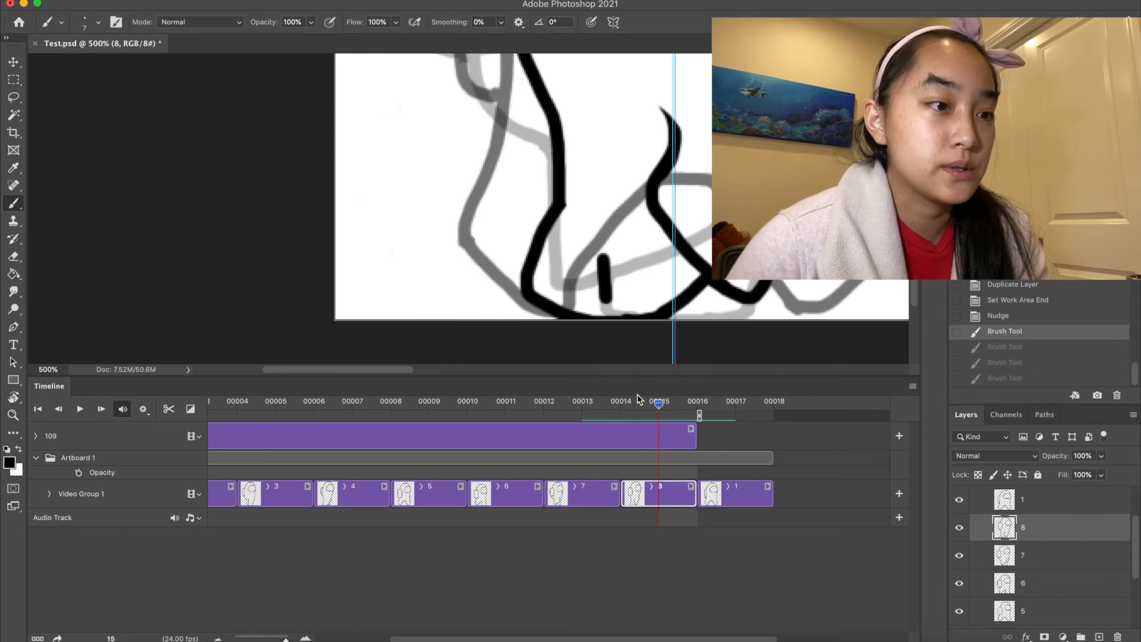
# Step: Turn off onion skins for the timeline
pyautogui.press('z')
pyautogui.keyDown('alt'); pyautogui.click(650, 196); pyautogui.keyUp('alt')
pyautogui.keyDown('alt'); pyautogui.click(651, 196); pyautogui.keyUp('alt')
pyautogui.click(913, 387)
pyautogui.click(971, 525)
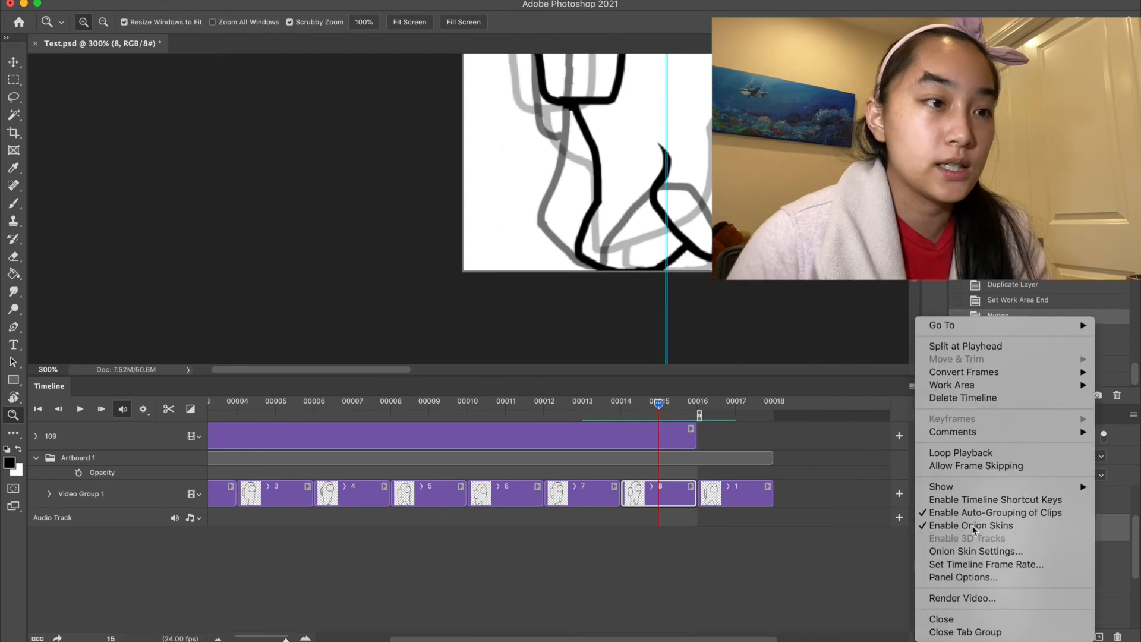
pyautogui.scroll(5, 625, 263)
pyautogui.keyDown('alt'); pyautogui.click(613, 283); pyautogui.keyUp('alt')
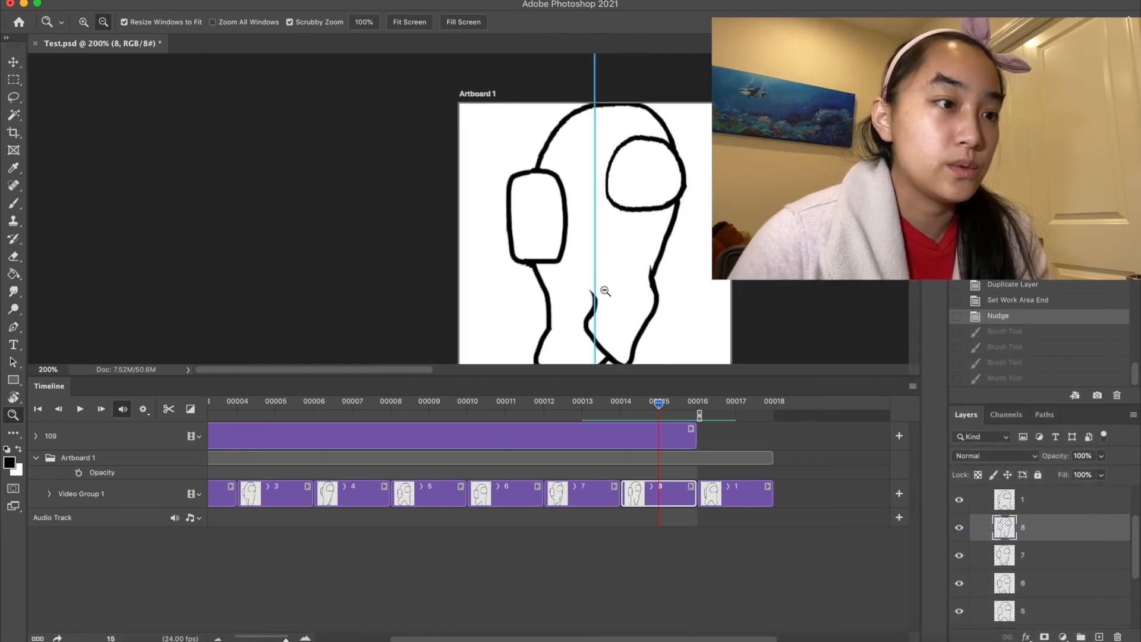
pyautogui.keyDown('alt'); pyautogui.click(604, 288); pyautogui.keyUp('alt')
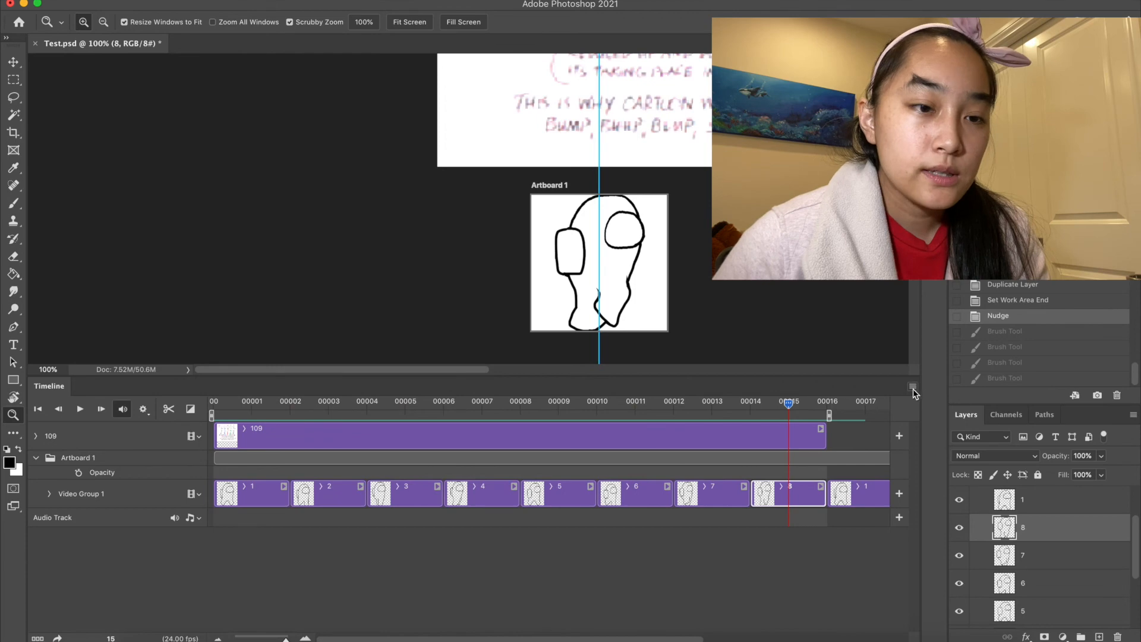
# Step: Enable loop playback and play the walk cycle to check the motion
pyautogui.click(913, 387)
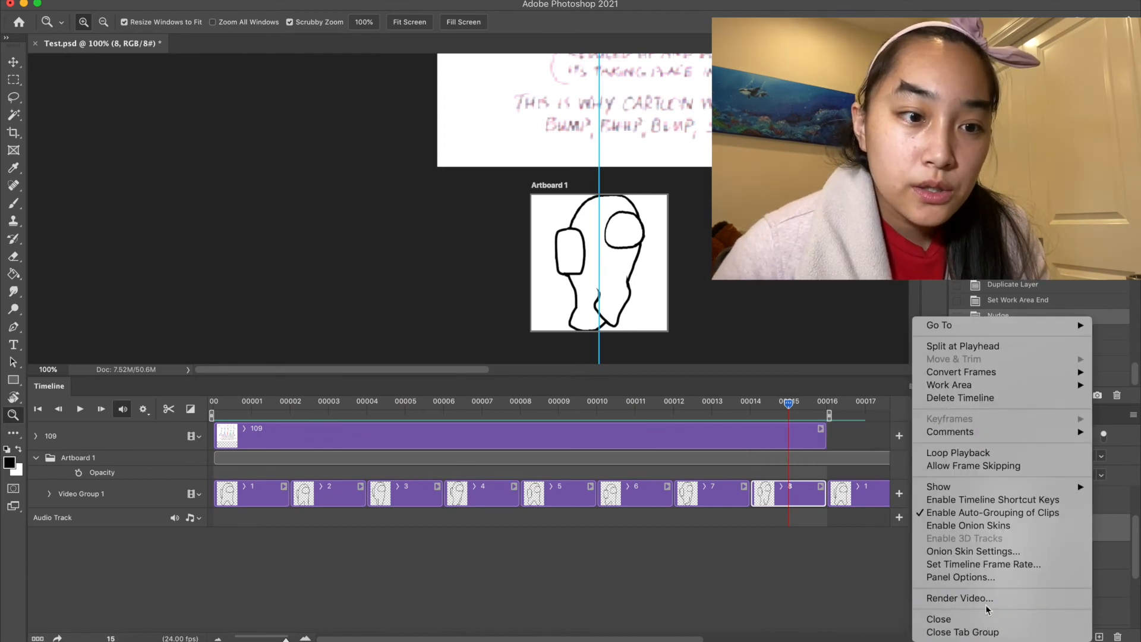
pyautogui.click(994, 451)
pyautogui.press('space')
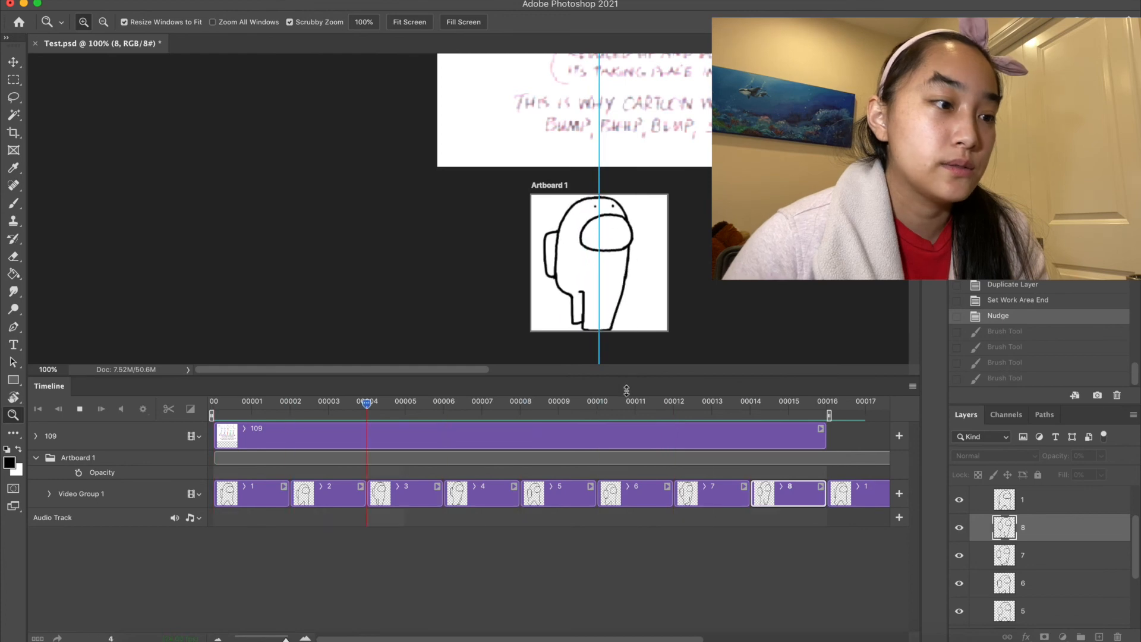
pyautogui.press('space')
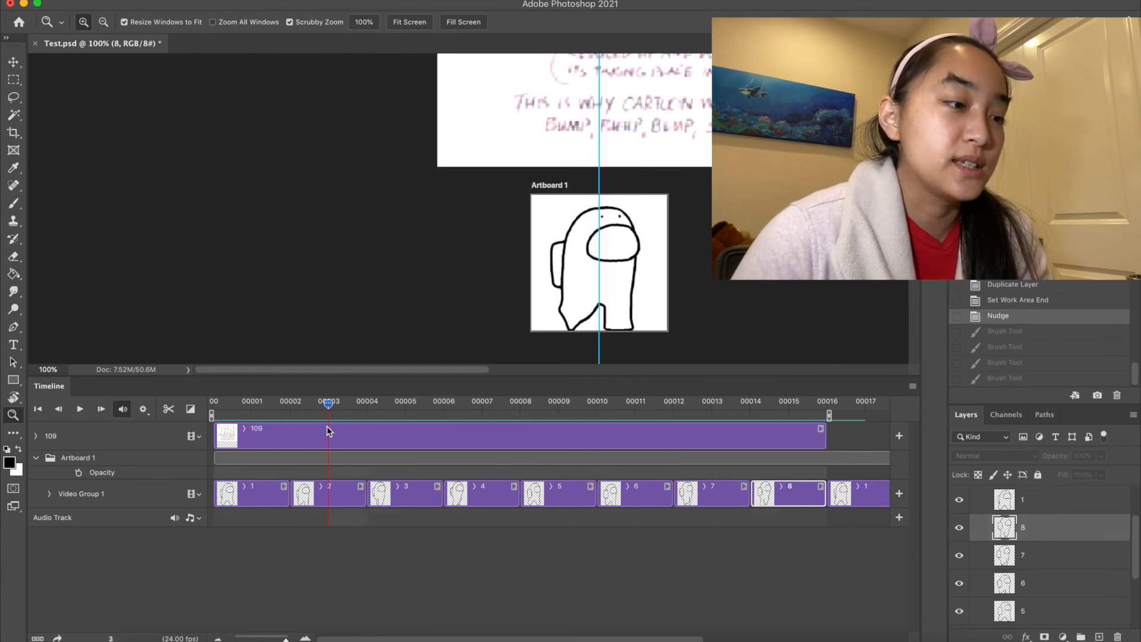
# Step: Erase the two dots above the visor in clip 2 and in the other poses that have them
pyautogui.click(338, 493)
pyautogui.click(557, 194)
pyautogui.press('e')
pyautogui.click(646, 240)
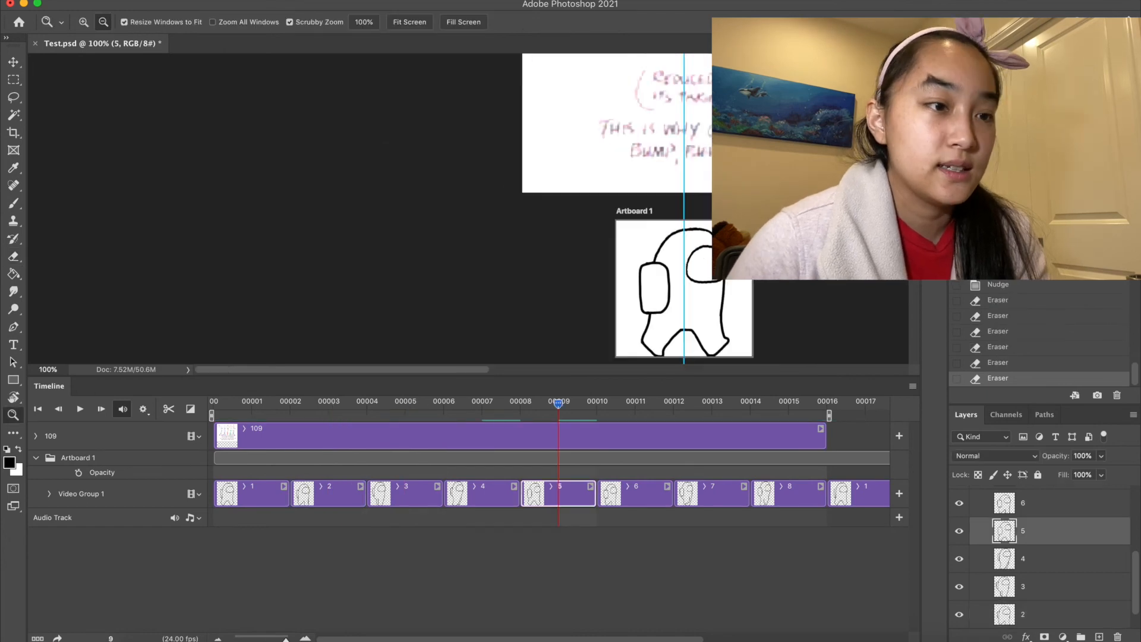
# Step: Play the looping walk cycle with the whole artboard in view and stop at frame 15
pyautogui.moveTo(760, 296); pyautogui.dragTo(682, 249)
pyautogui.press('space')
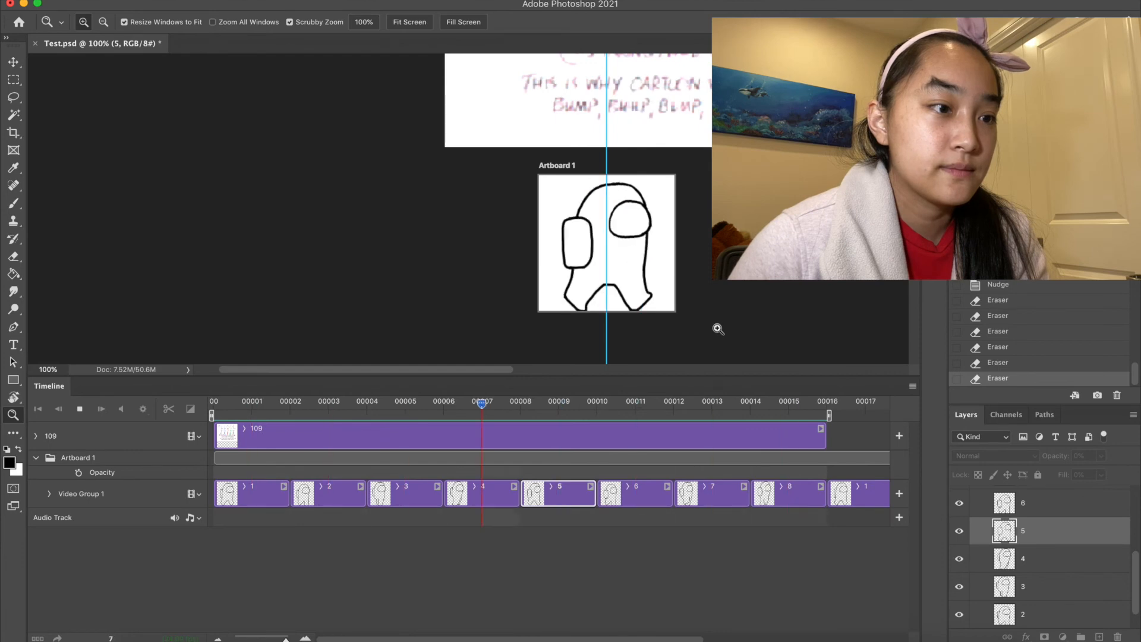
pyautogui.click(779, 408)
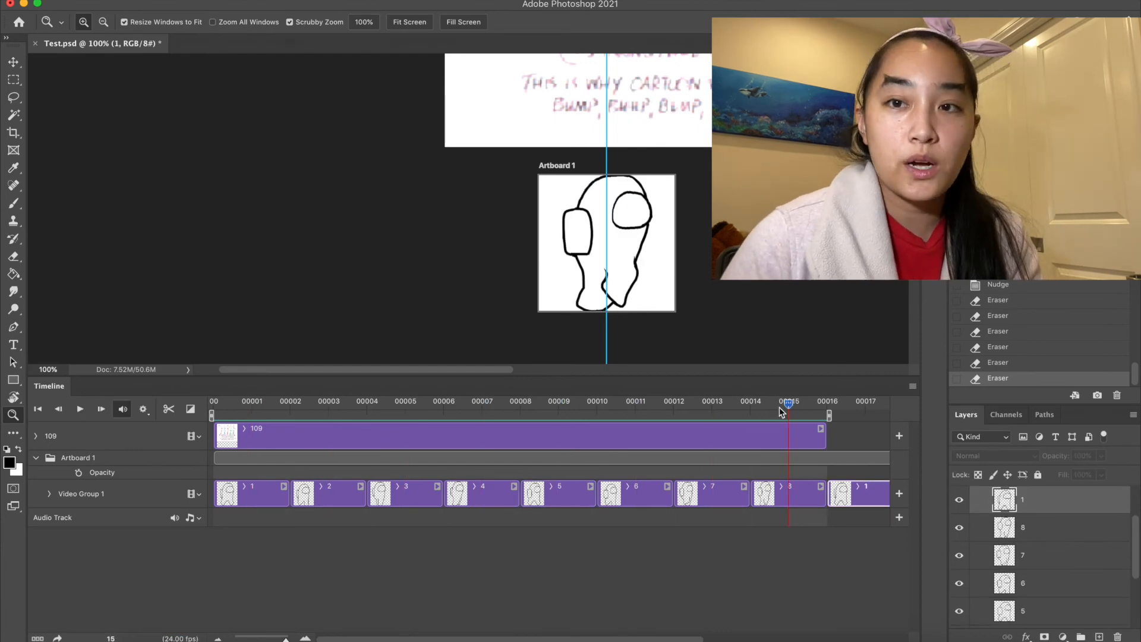